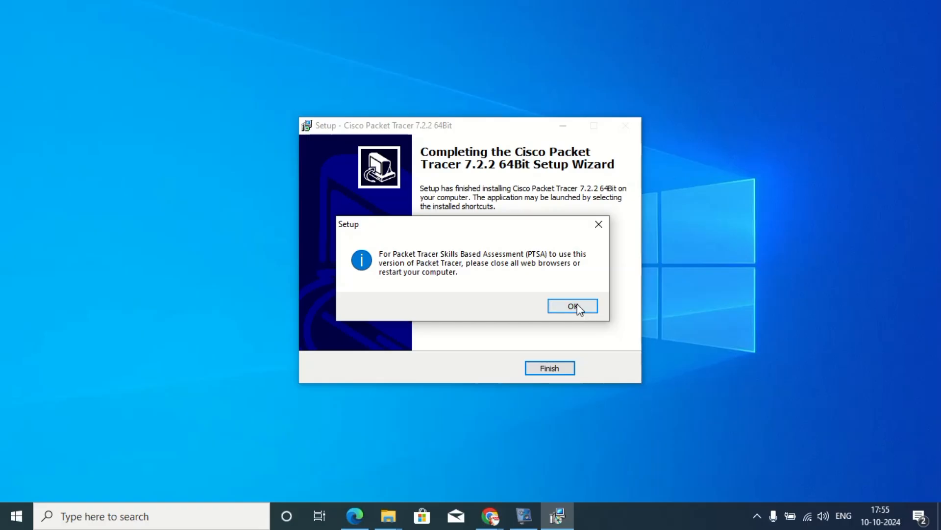
Finish the Cisco Packet Tracer 7.2.2 setup with launch enabled and accept the default folder for user files.
click(576, 307)
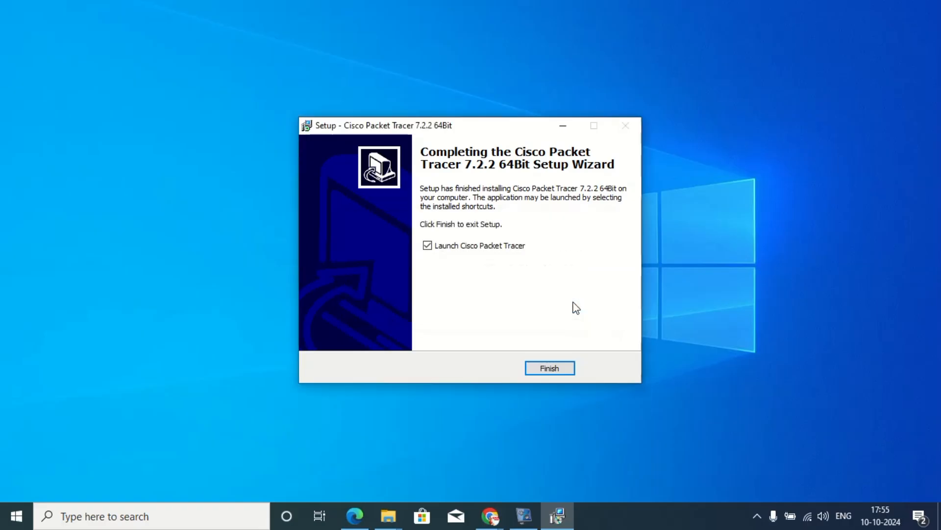
click(549, 368)
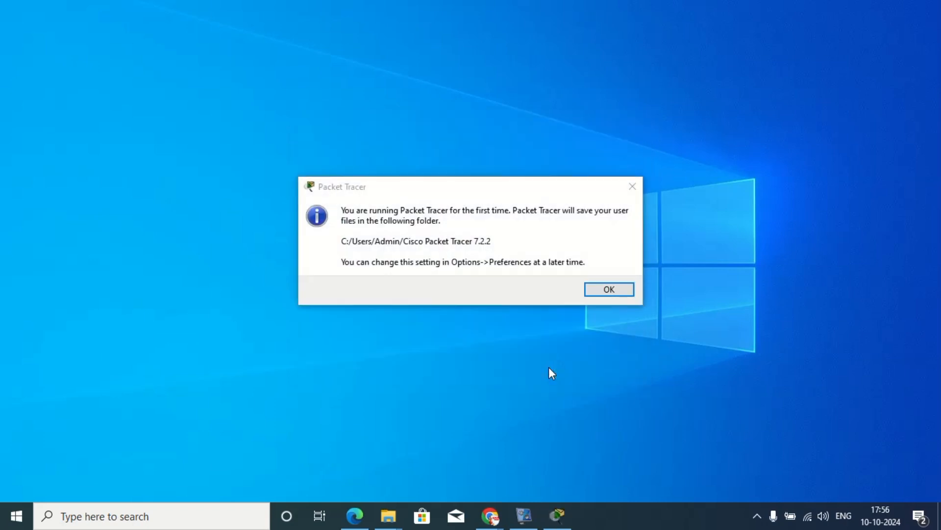
click(609, 293)
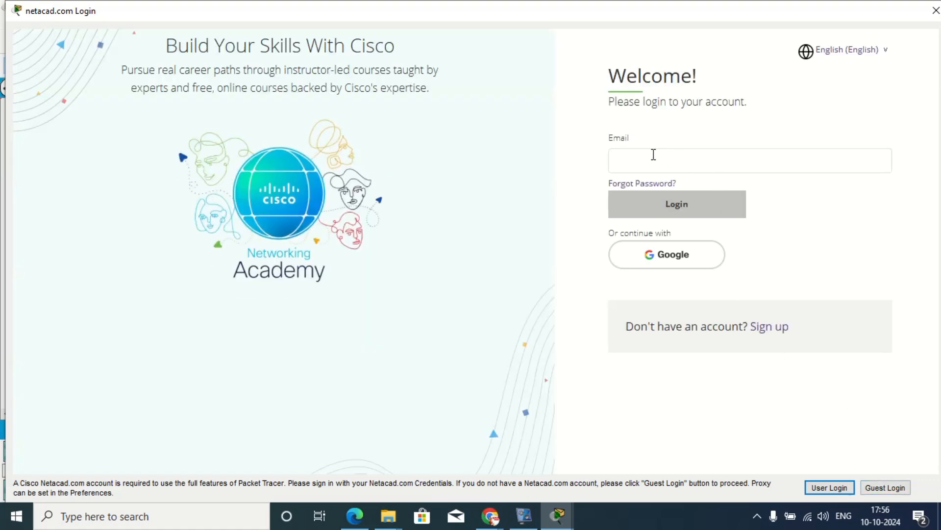
Continue with the guest login, opening its web page in Microsoft Edge, and return to the netacad.com Login window to complete it.
click(889, 491)
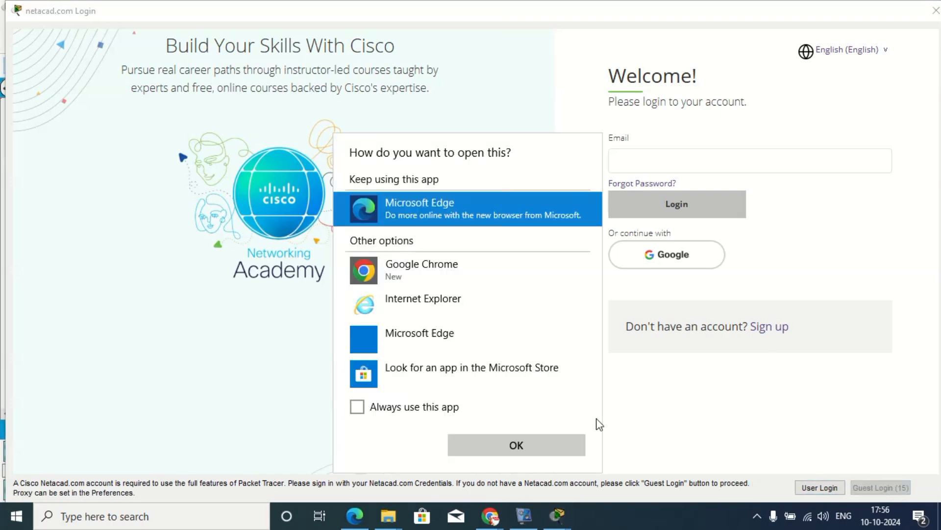
click(557, 441)
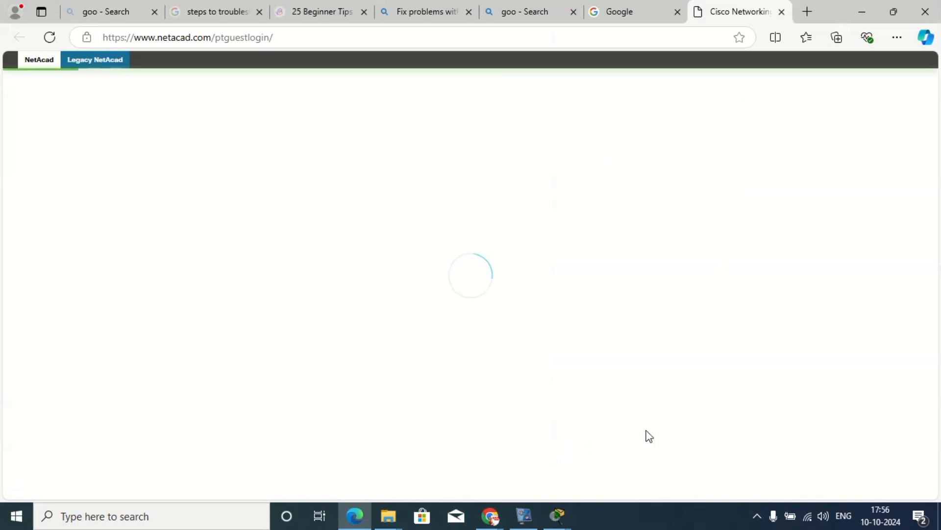
click(557, 514)
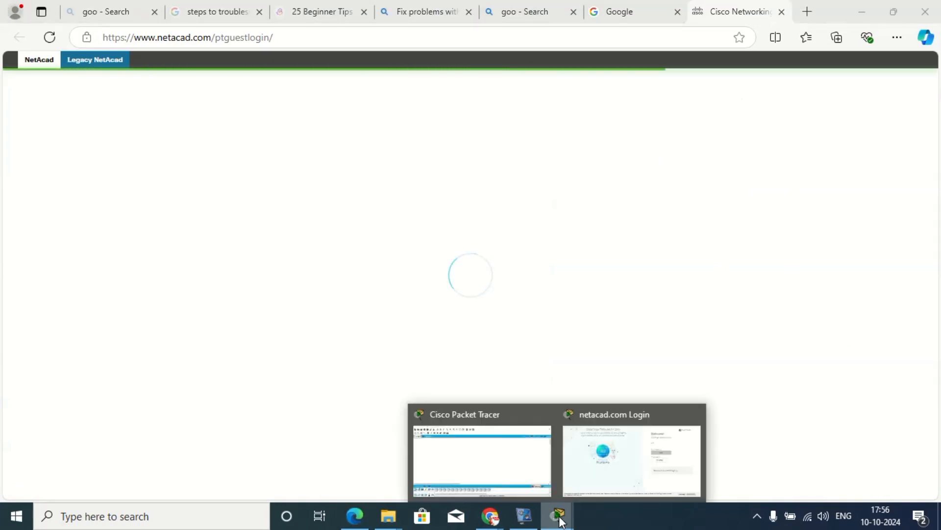
click(604, 474)
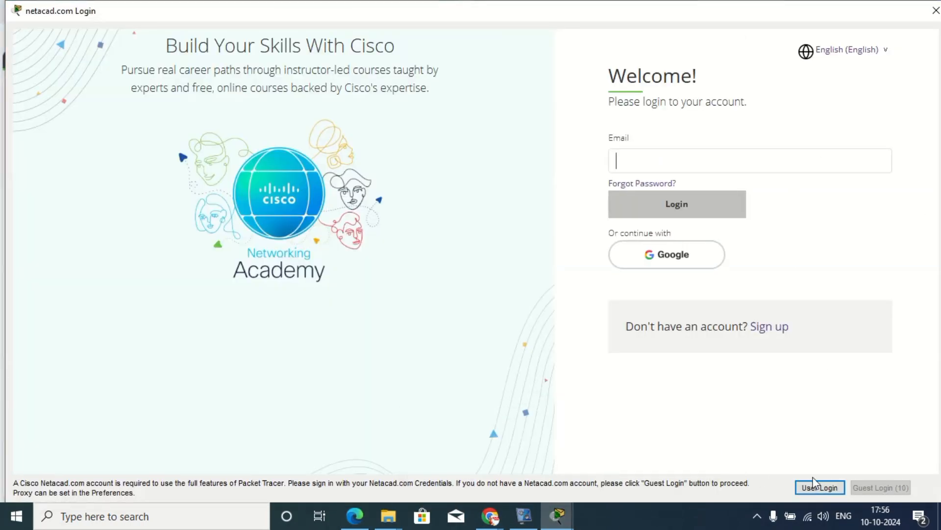
click(880, 487)
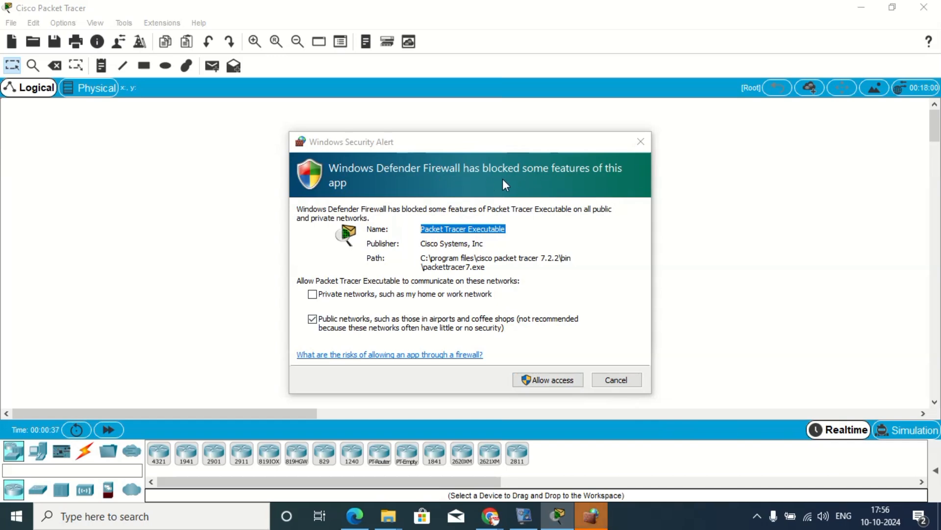
Allow Packet Tracer through the Windows firewall on public networks and dismiss all the script module certificate warnings.
click(567, 381)
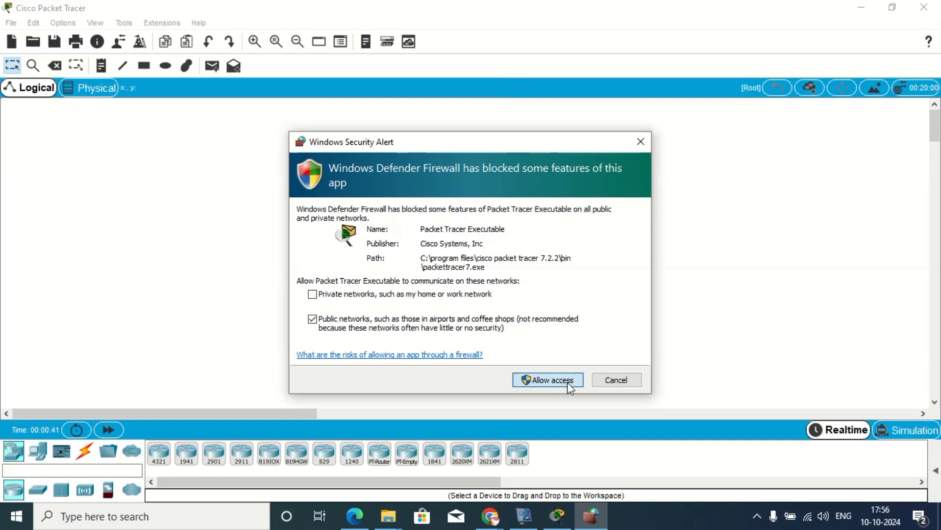
click(568, 383)
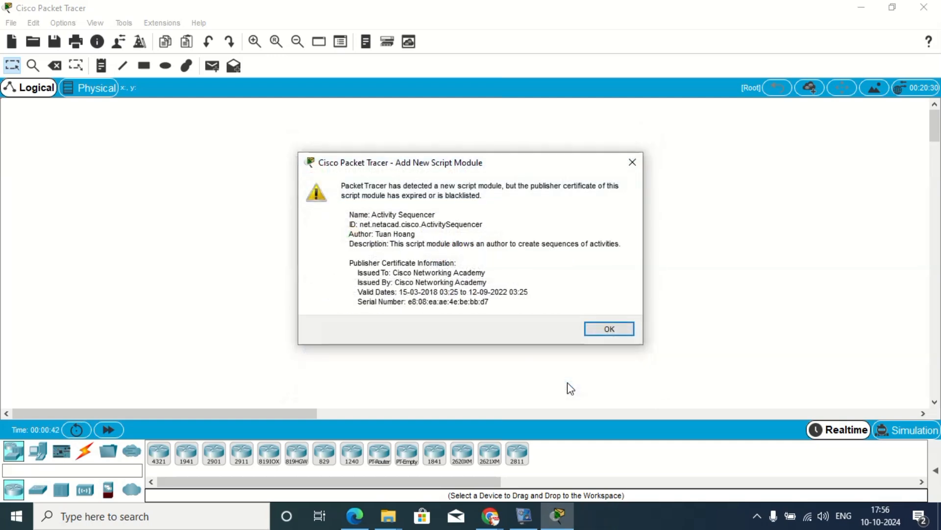
click(609, 329)
click(608, 326)
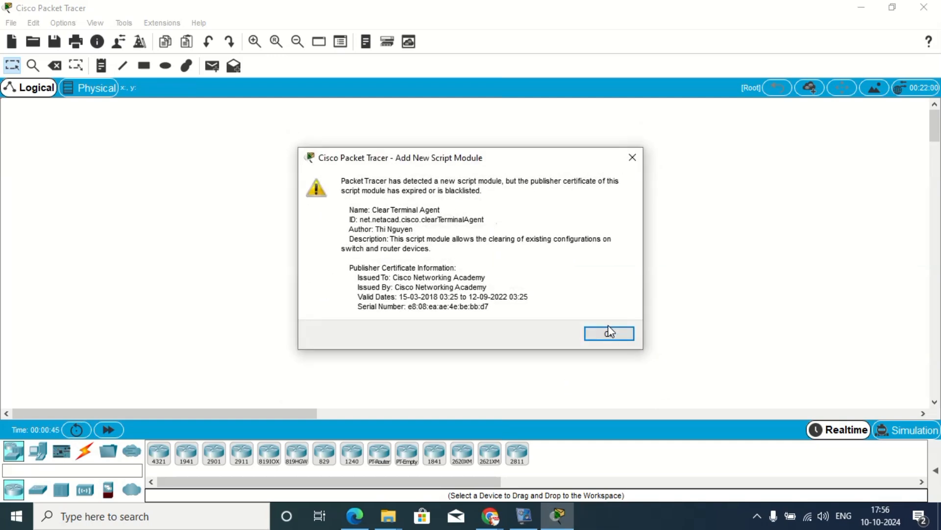
click(610, 328)
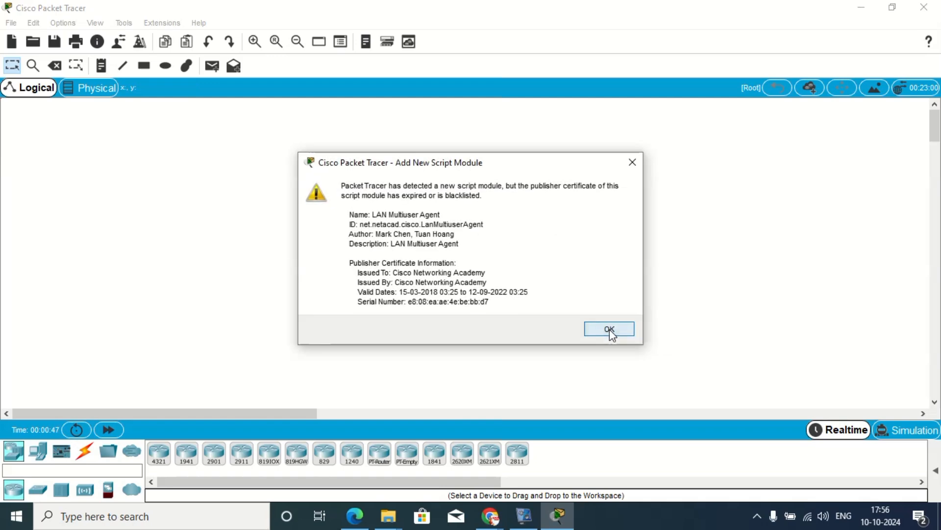
click(611, 332)
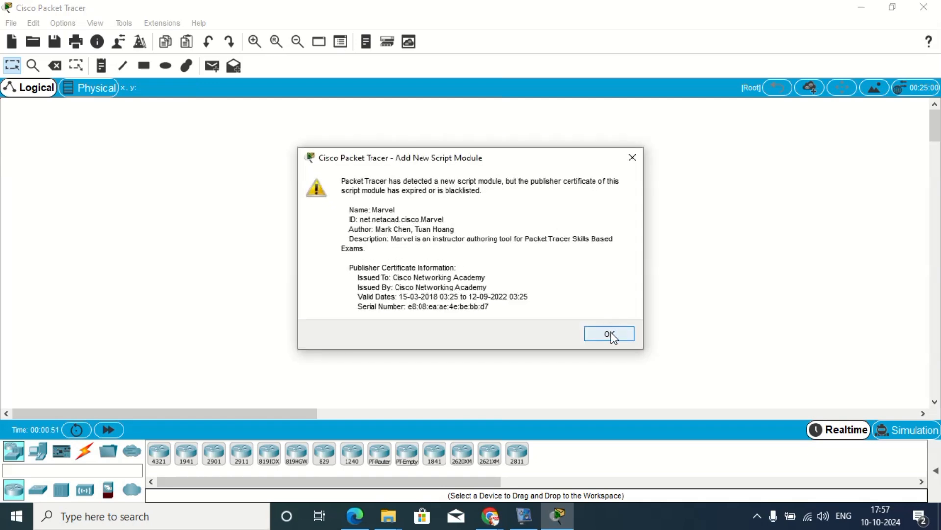
click(611, 335)
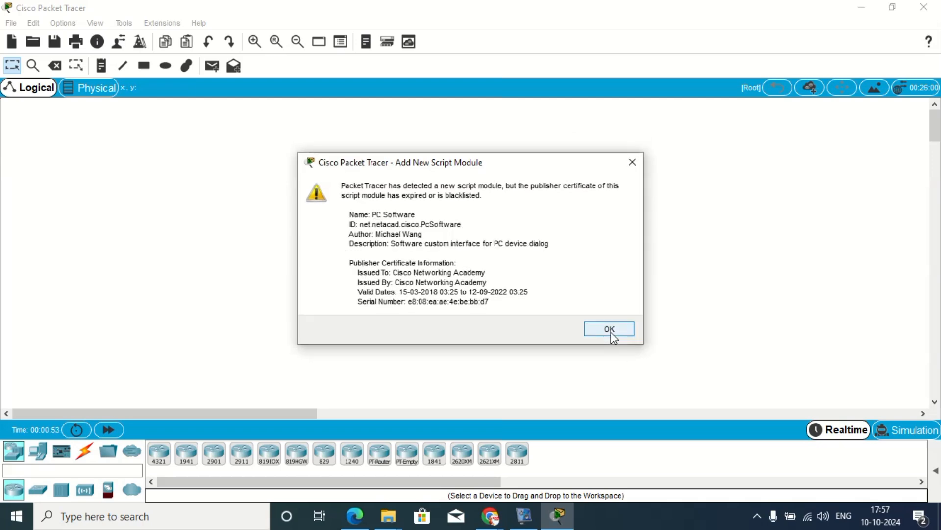
click(631, 169)
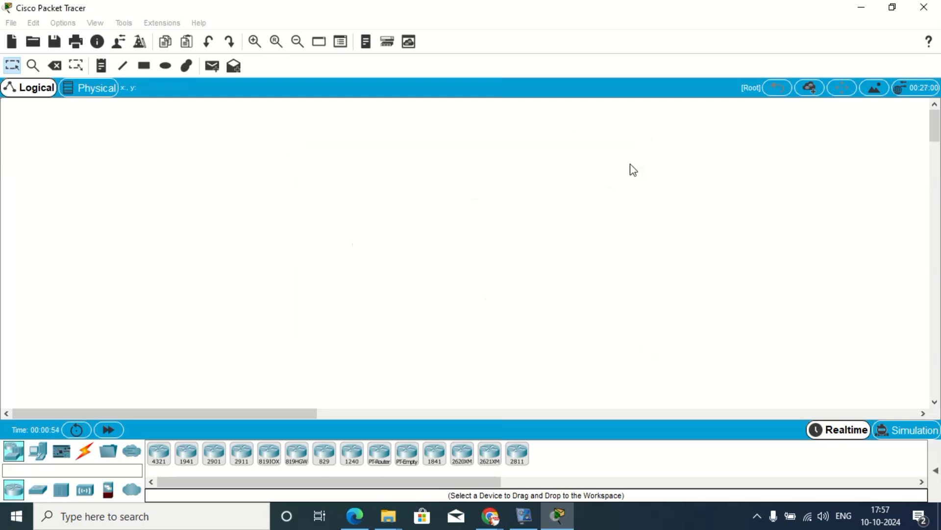
click(619, 332)
click(611, 327)
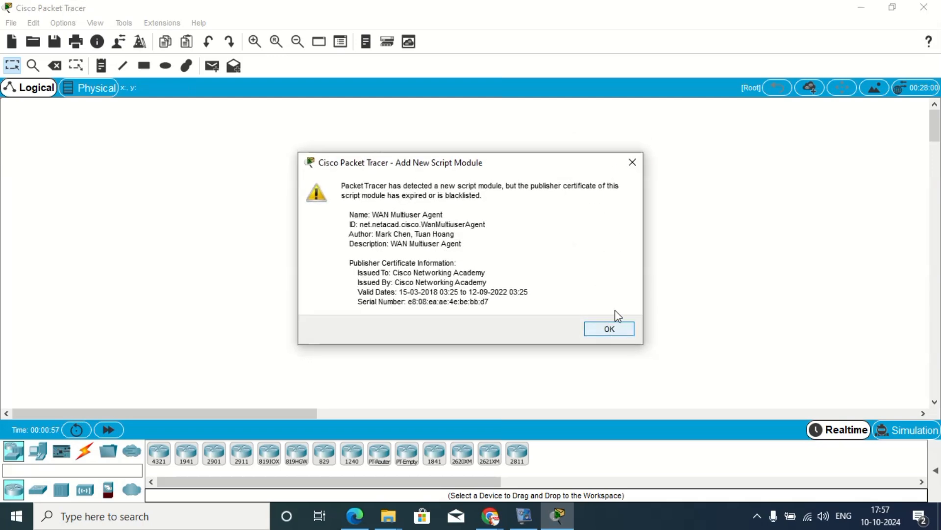
click(632, 162)
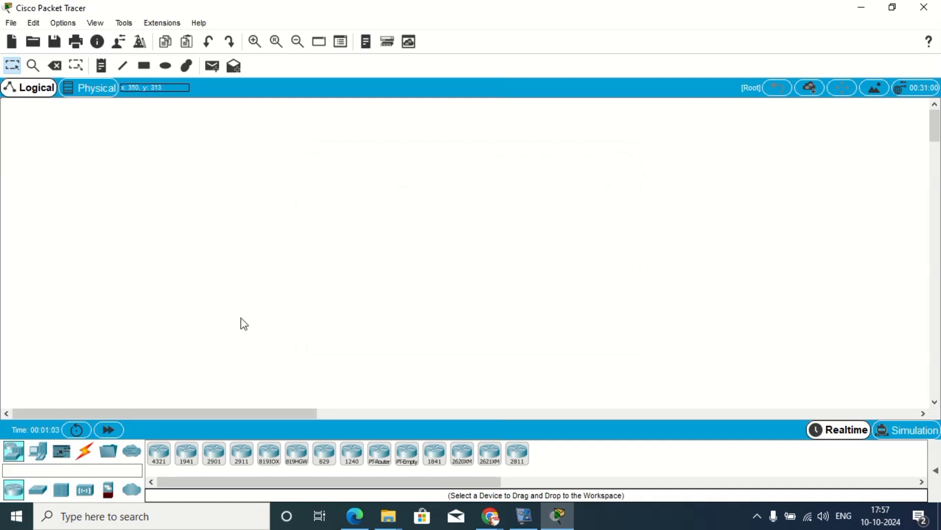
Place two 2620XM routers side by side in the logical workspace and line up Router0 roughly level with Router1.
click(462, 455)
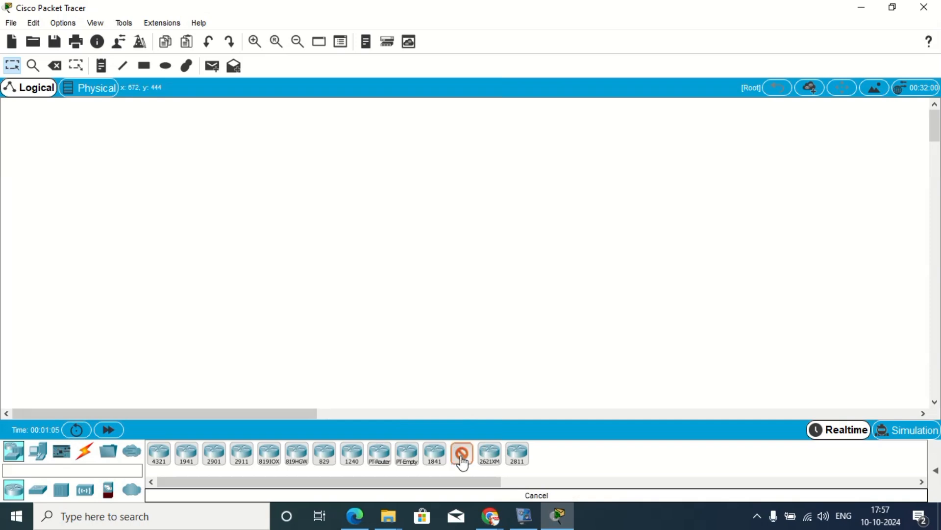
click(278, 222)
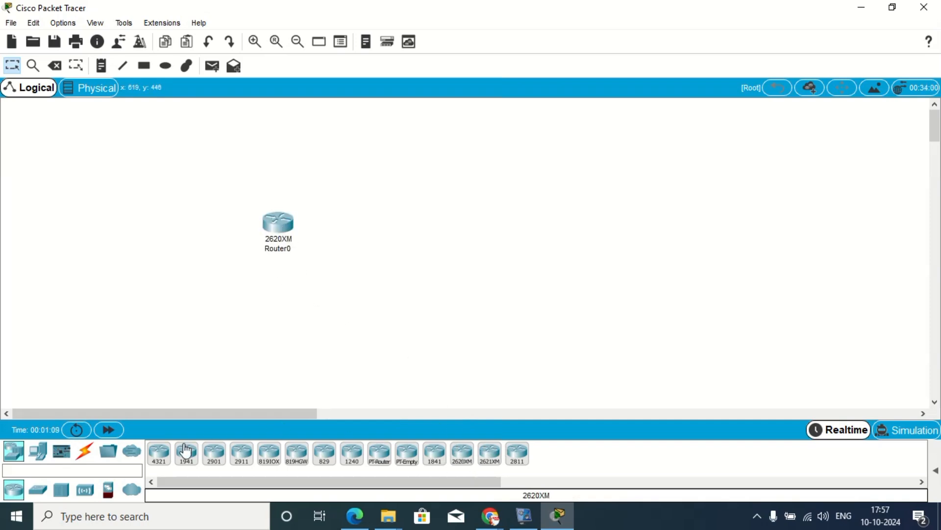
click(467, 456)
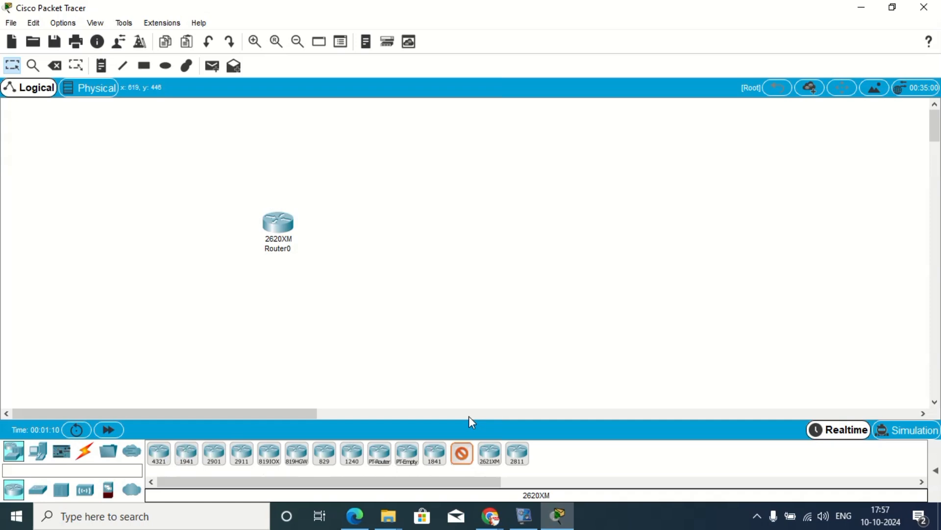
click(548, 203)
drag(273, 223, 273, 200)
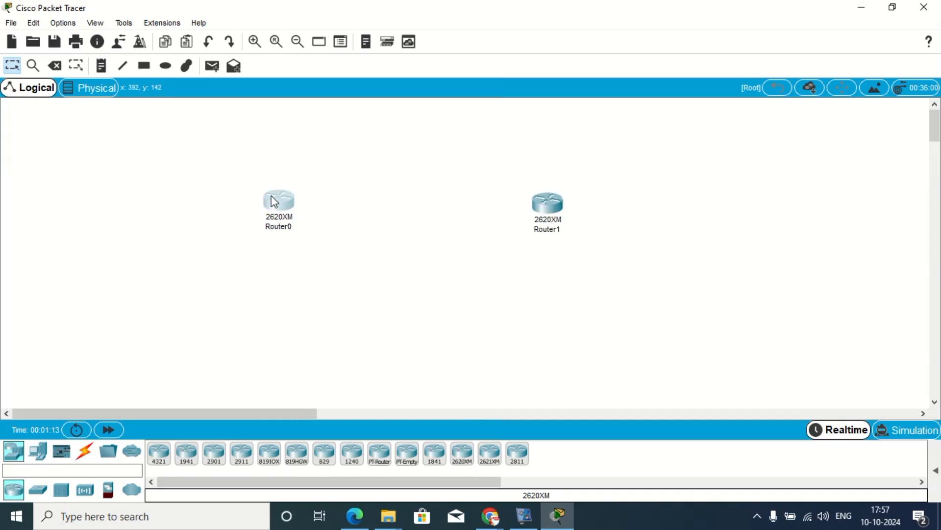
Power off Router0, install an NM-4A/S serial module in its large empty slot, and power it back on.
click(283, 205)
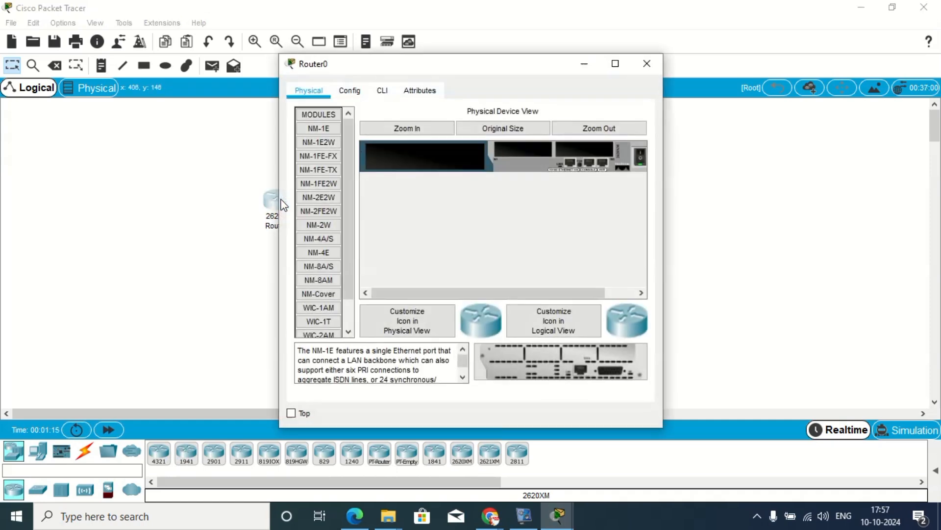
click(616, 64)
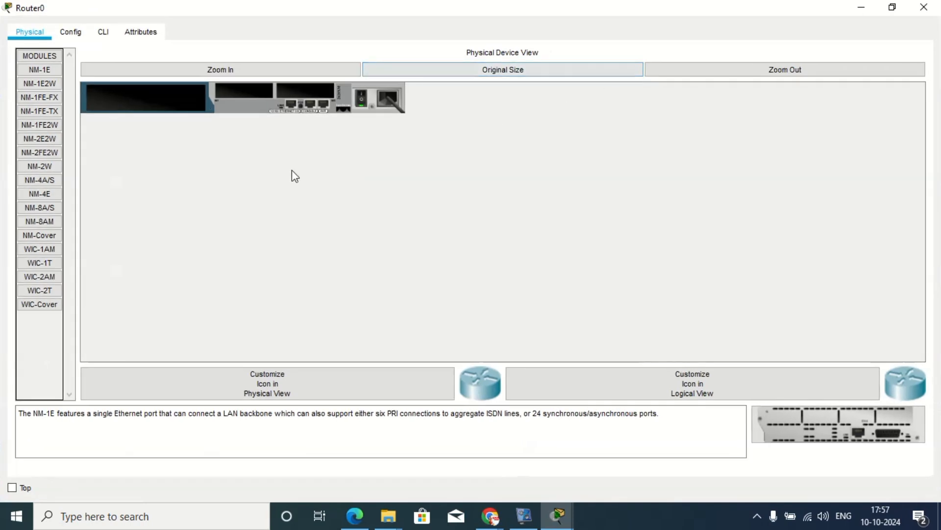
click(51, 183)
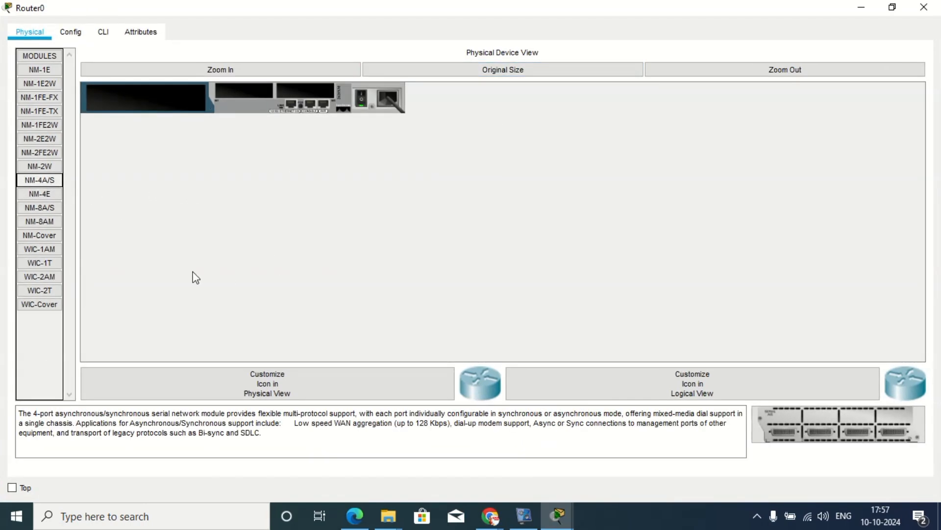
click(365, 96)
drag(838, 427, 148, 109)
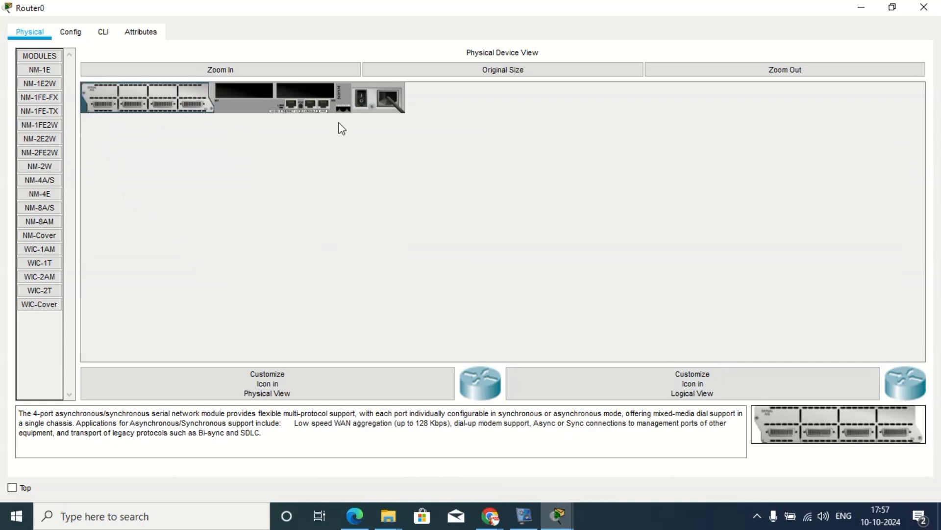
click(361, 98)
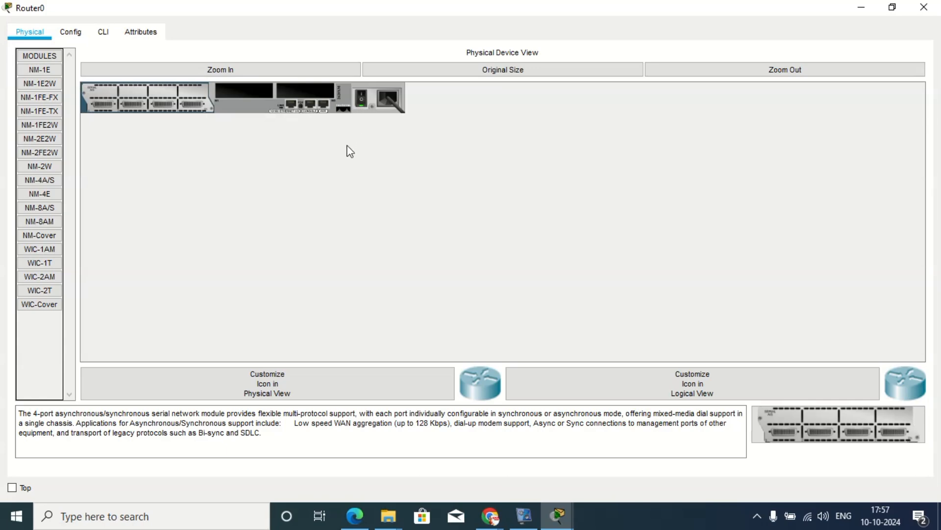
click(923, 6)
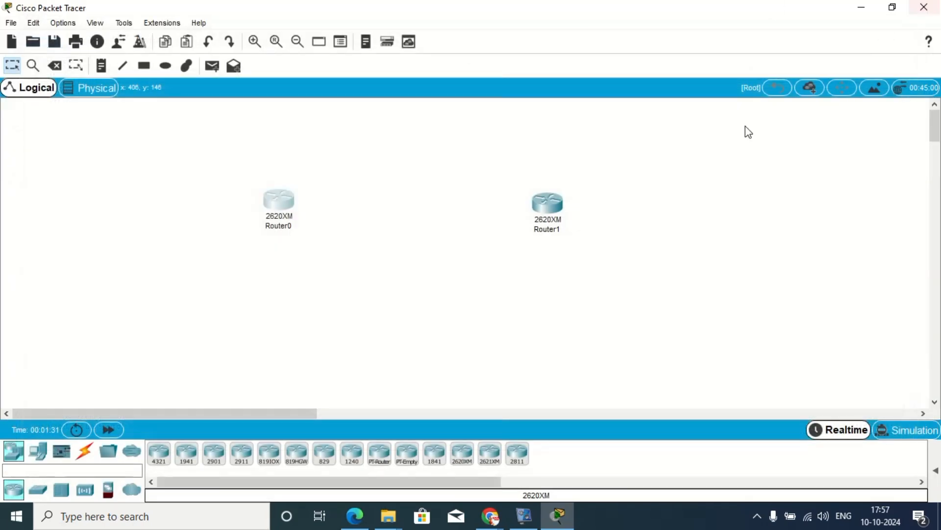
Power off Router1, install an NM-8A/S serial module in its large empty slot, and power it back on.
click(554, 204)
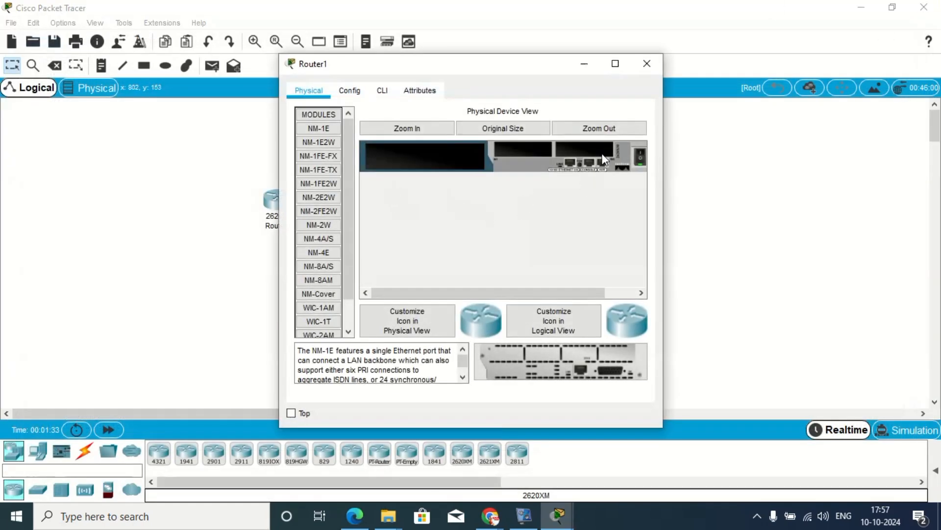
click(615, 63)
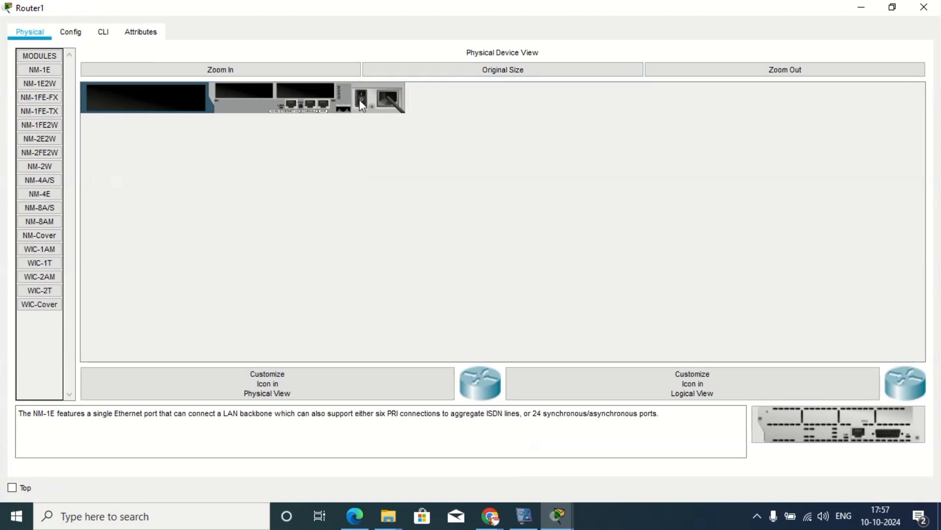
click(51, 182)
click(45, 209)
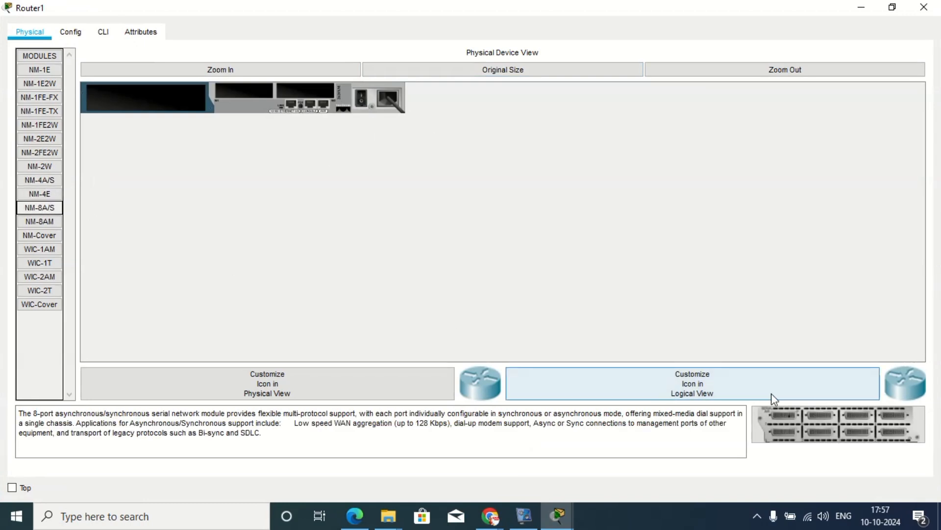
drag(814, 416, 134, 98)
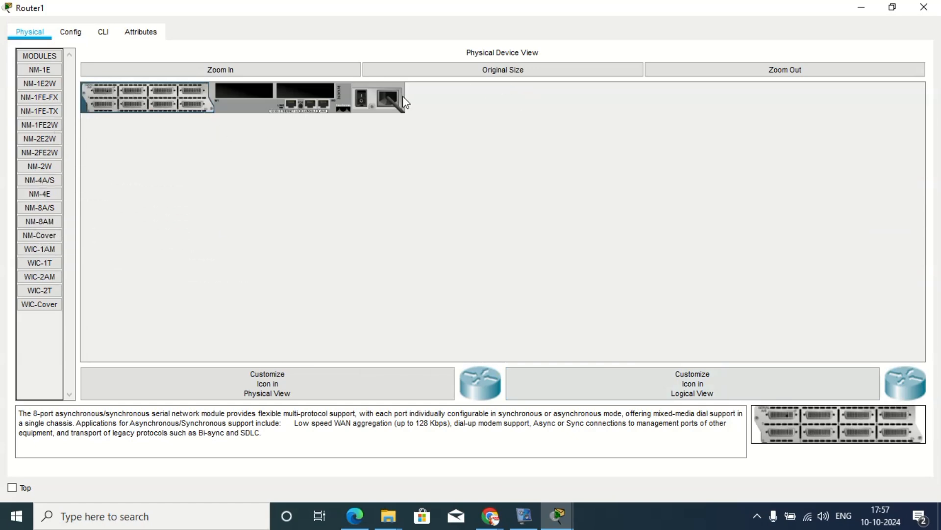
click(359, 104)
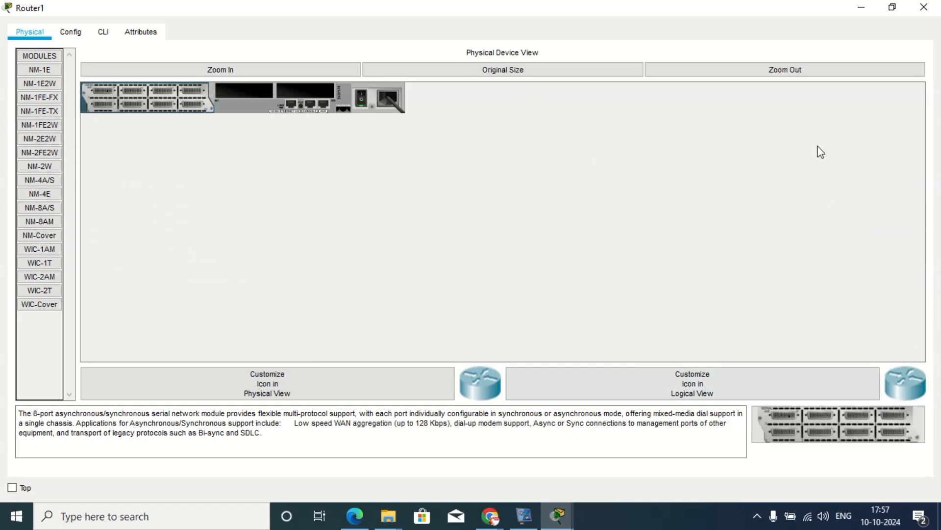
click(924, 7)
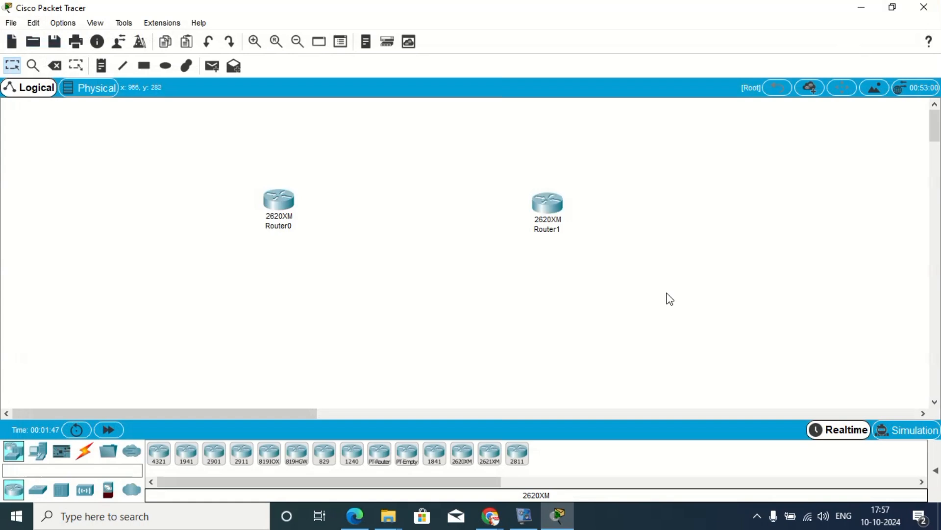
Connect Router0's Serial1/0 port to Router1's Serial1/0 port with a Serial DCE cable.
click(86, 452)
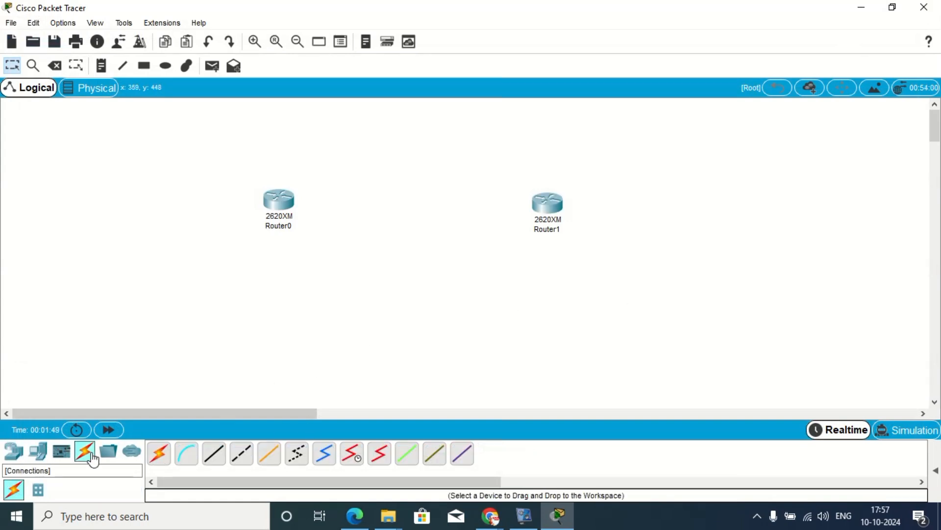
click(352, 461)
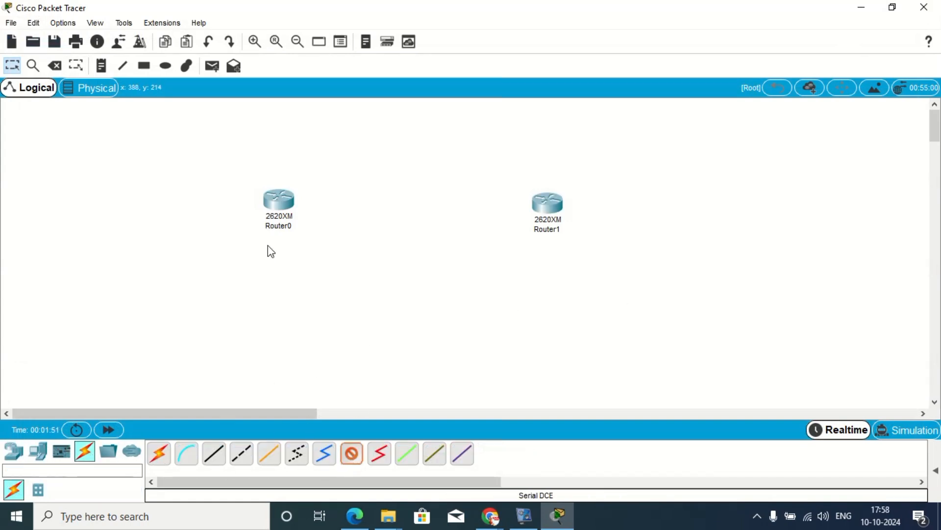
click(283, 201)
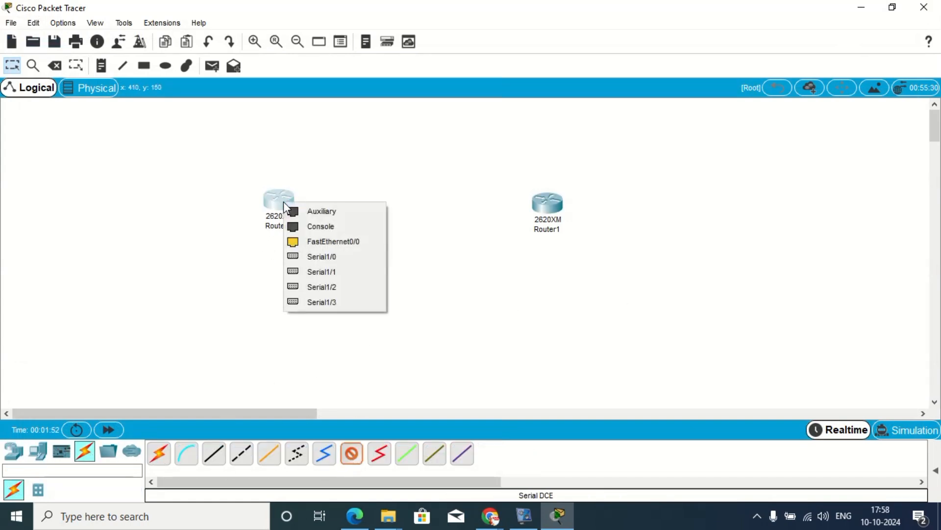
click(335, 262)
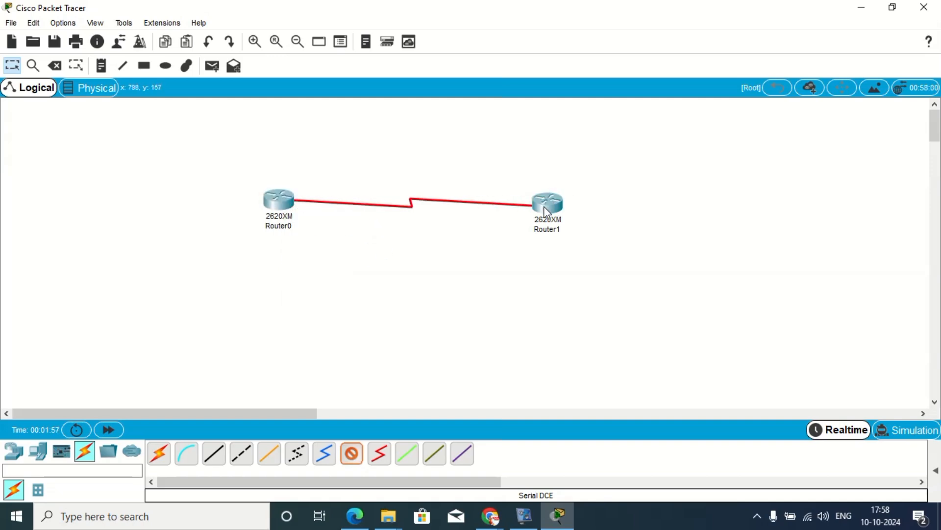
click(543, 207)
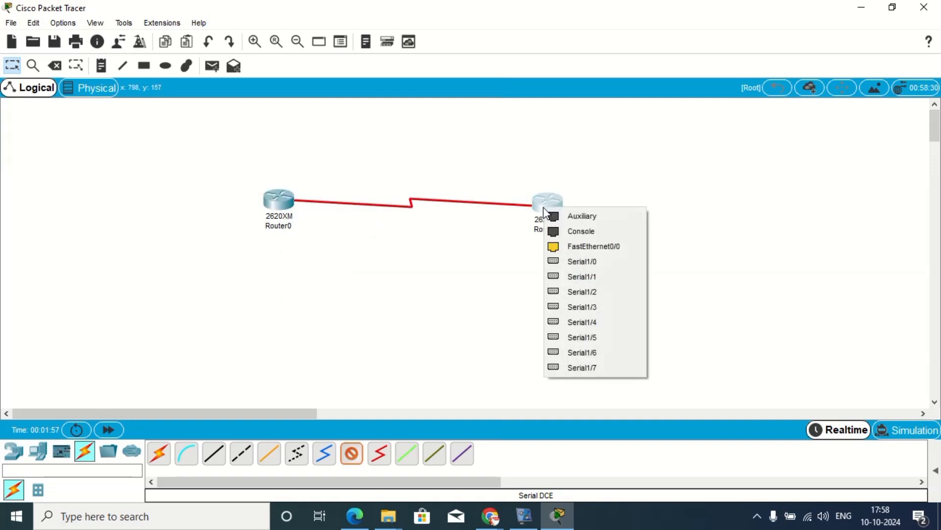
click(580, 265)
Place two 2960 switches in the workspace, one below Router0 and one below Router1.
click(19, 453)
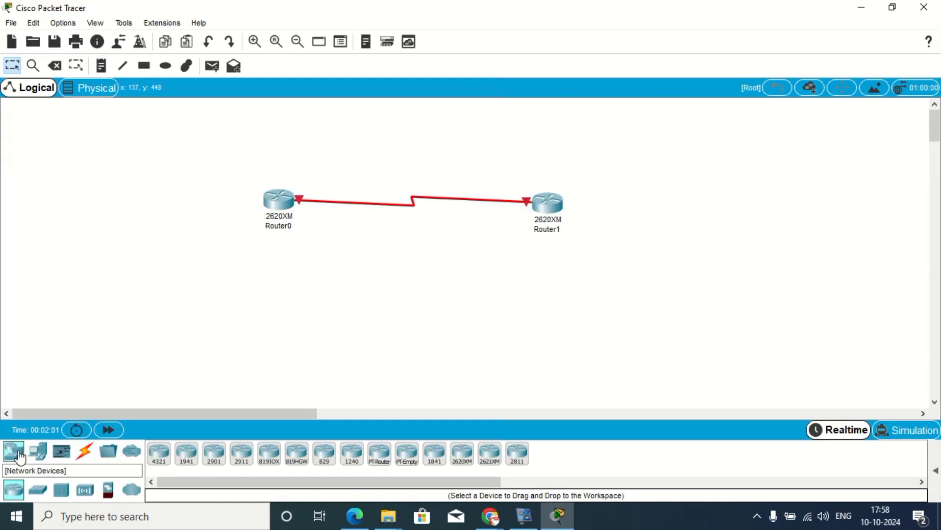
click(38, 489)
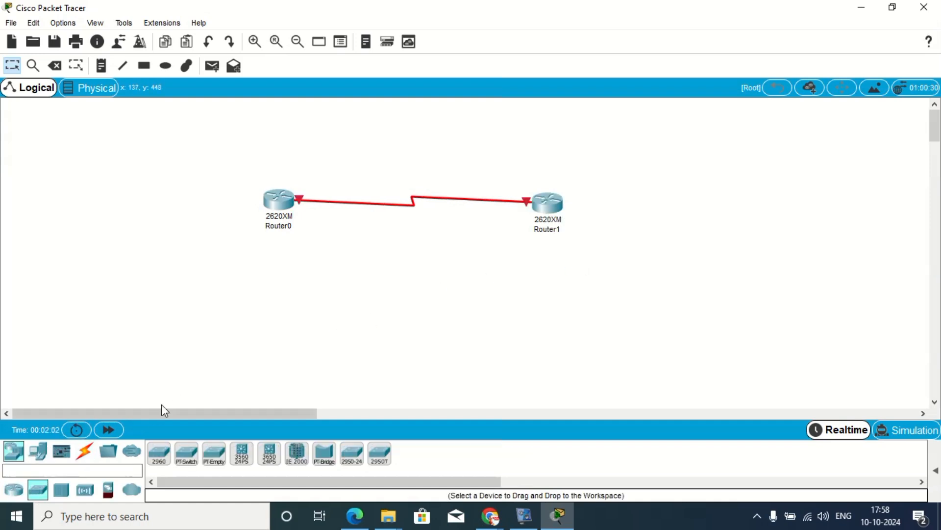
click(166, 464)
click(271, 309)
click(159, 455)
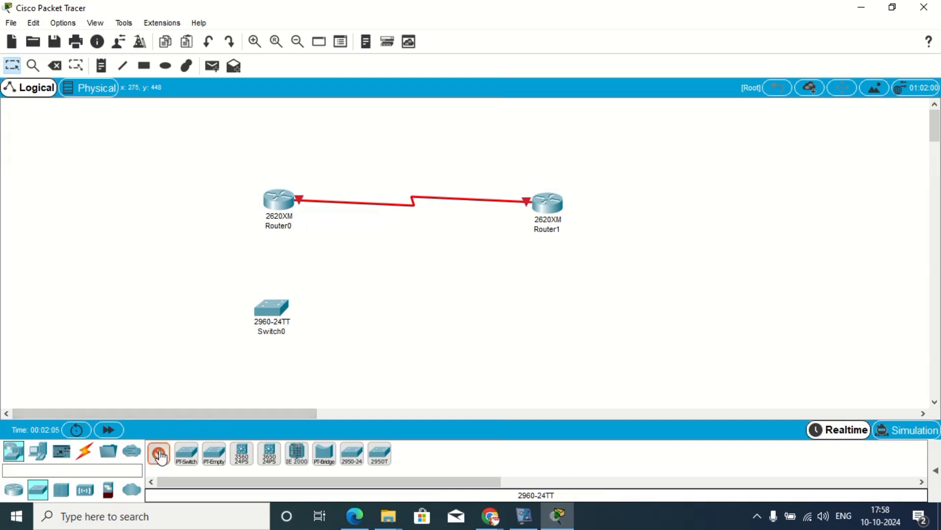
click(562, 303)
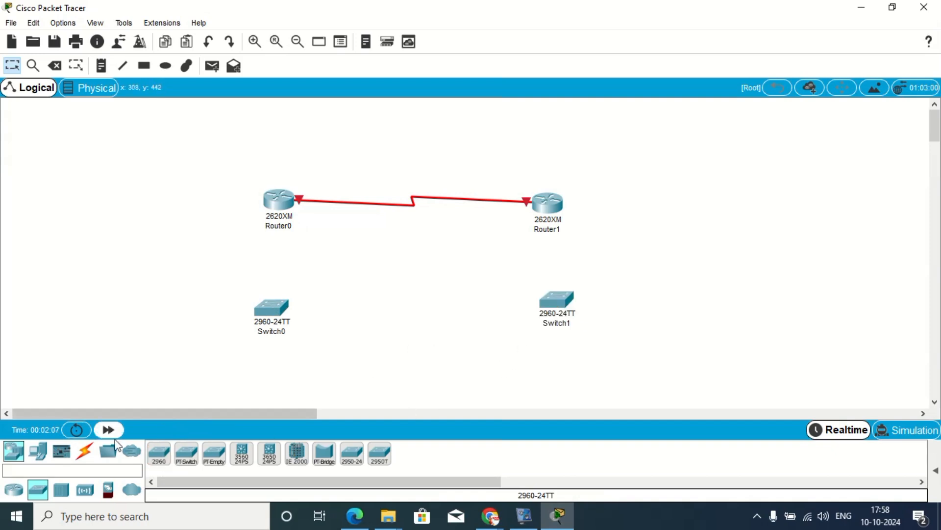
Place four PCs in the workspace, two below Switch0 and two below Switch1.
click(39, 461)
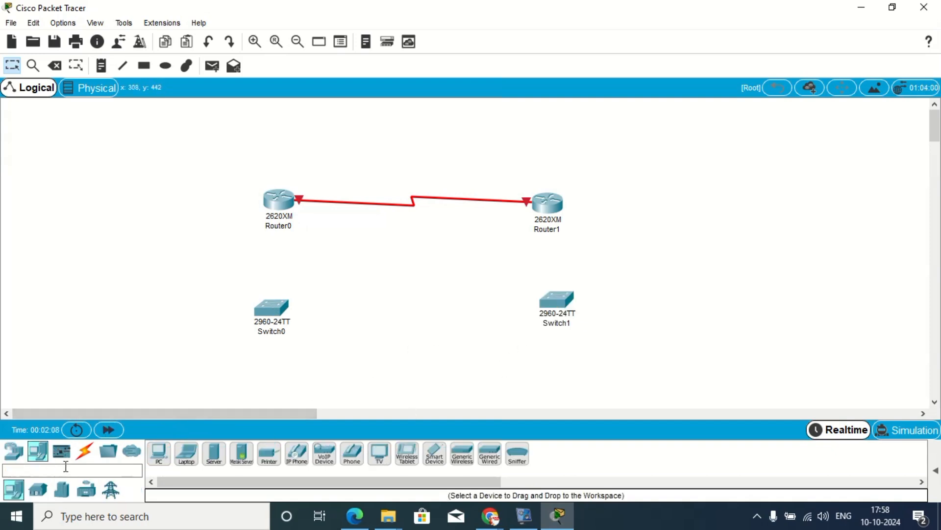
click(159, 454)
click(133, 352)
click(159, 454)
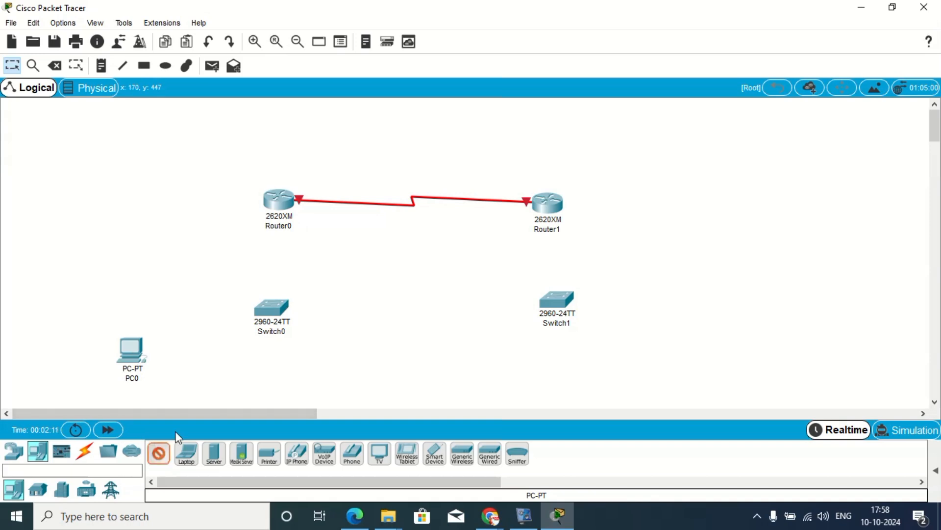
click(175, 373)
click(163, 457)
click(470, 369)
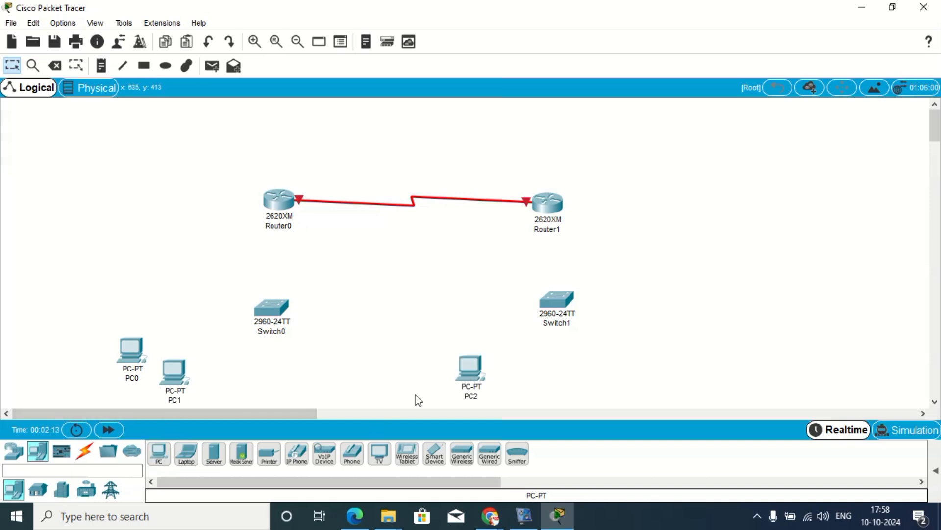
click(161, 455)
click(593, 358)
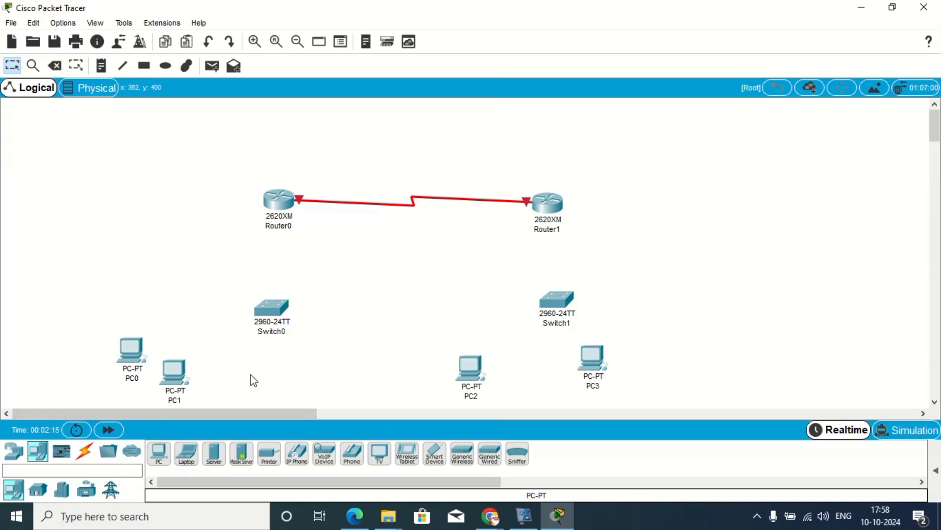
Connect Router0's FastEthernet0/0 to Switch0's FastEthernet0/1 with a Copper Straight-Through cable.
click(93, 451)
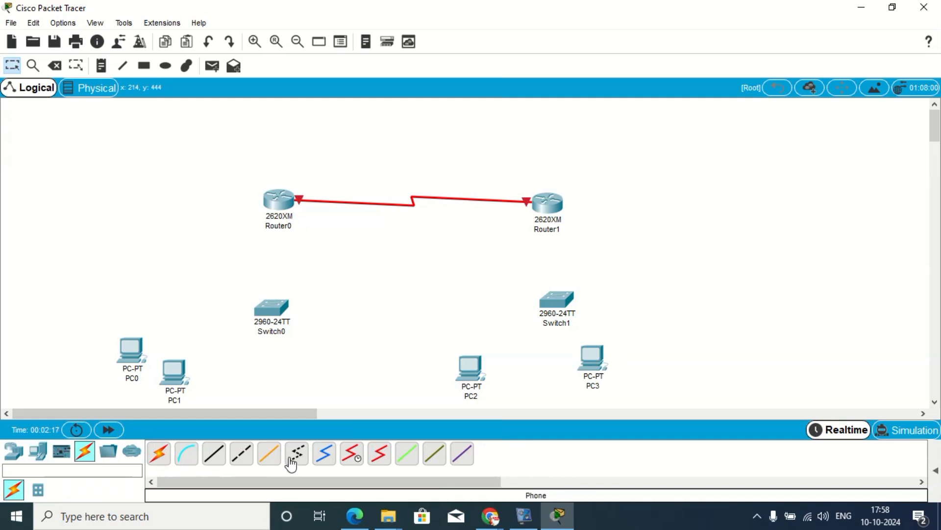
click(213, 453)
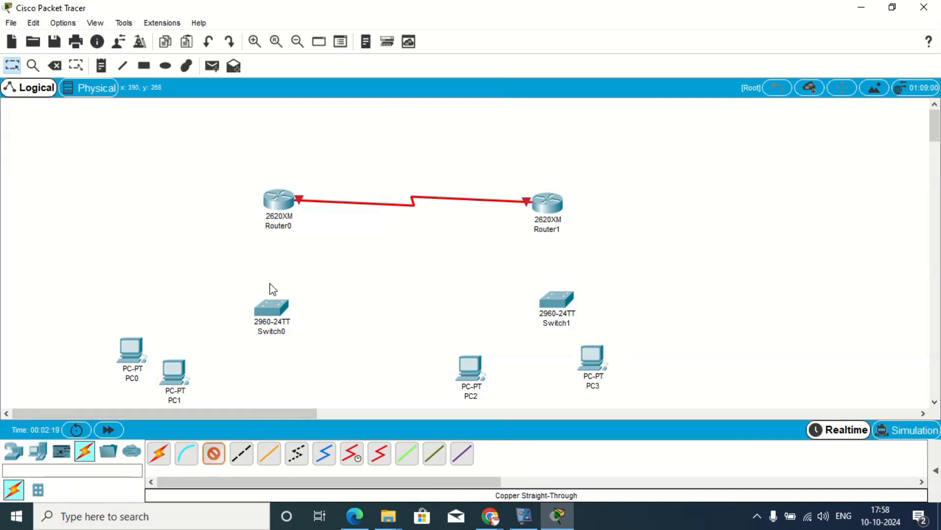
click(277, 208)
click(314, 241)
click(277, 316)
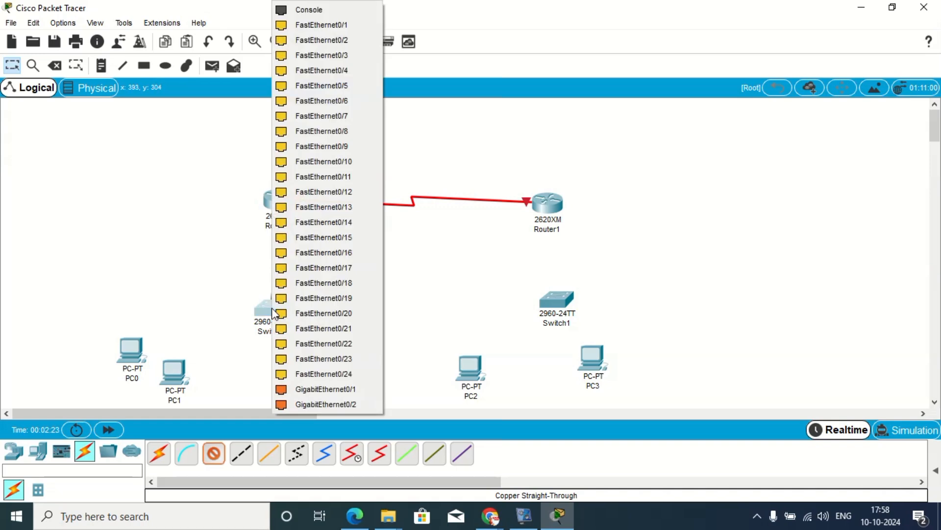
click(326, 27)
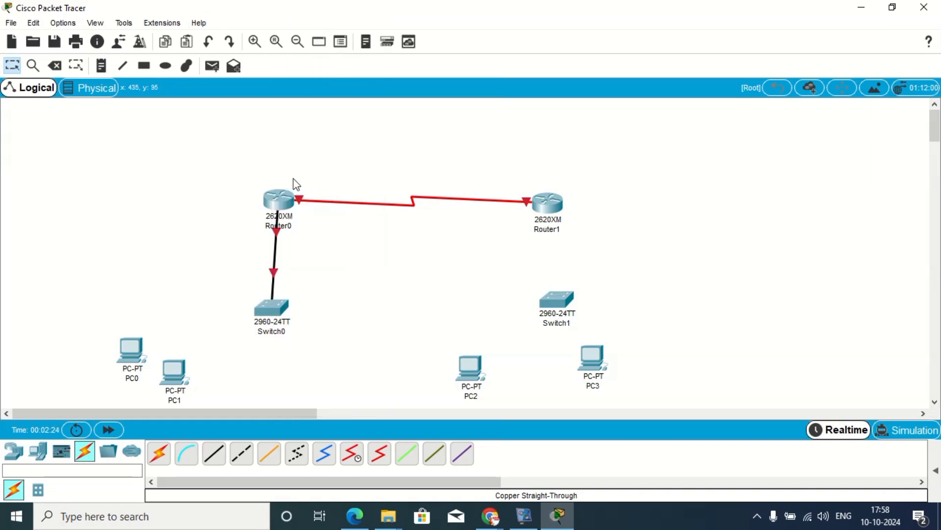
Connect Router1's FastEthernet0/0 to Switch1's FastEthernet0/1 with a Copper Straight-Through cable.
click(213, 453)
click(559, 223)
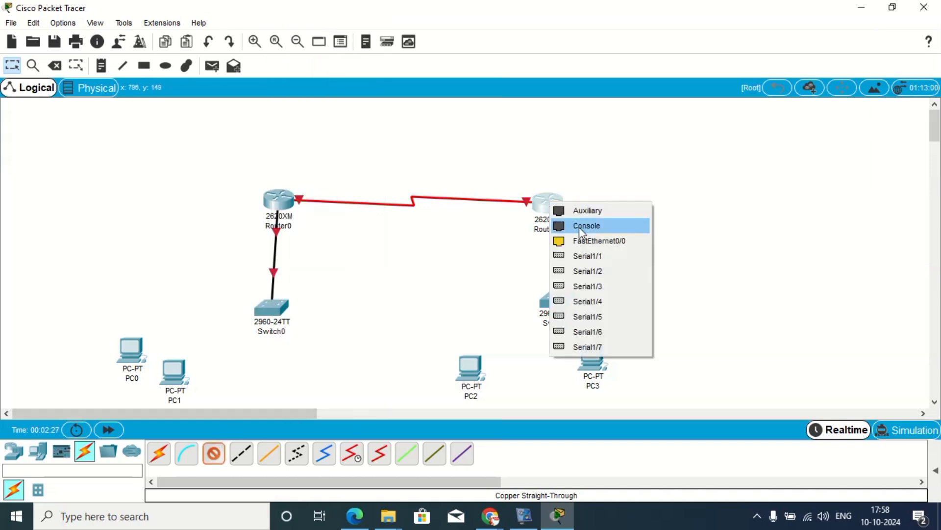
click(583, 240)
click(558, 298)
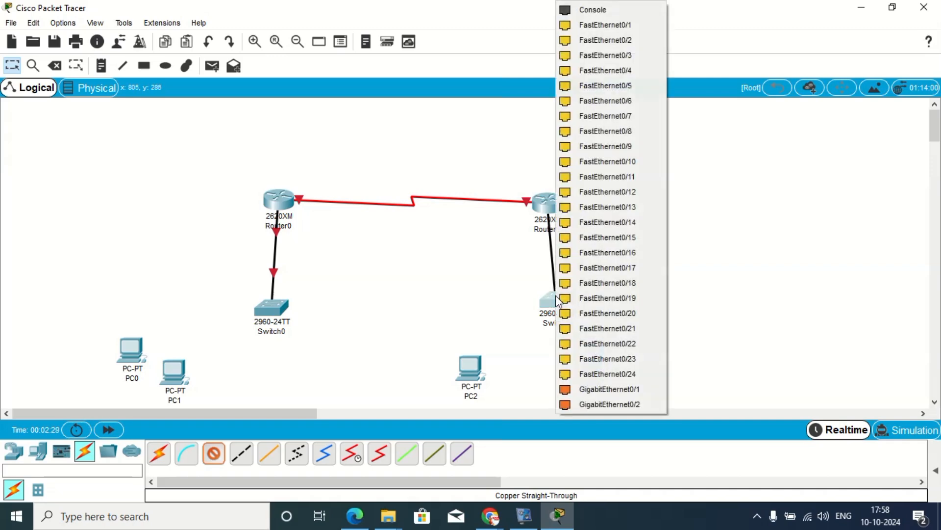
click(599, 27)
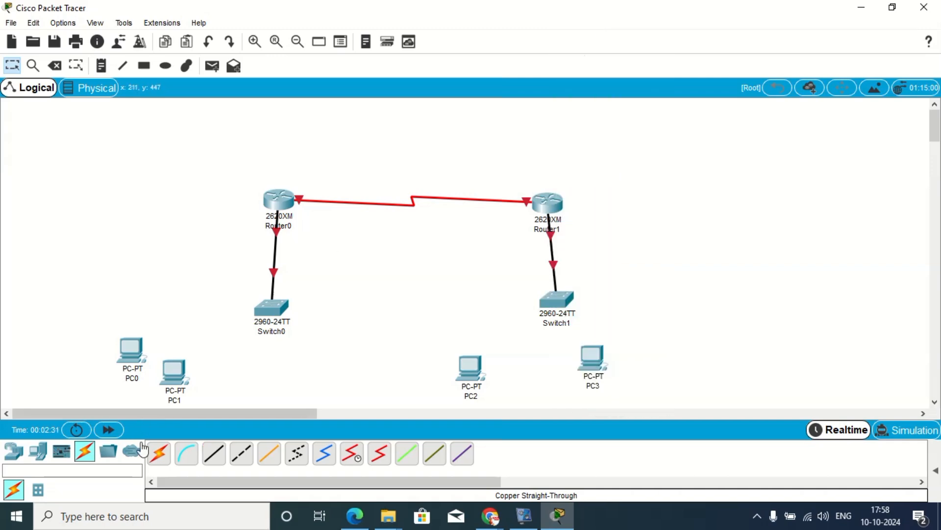
Connect PC0 to Switch0's FastEthernet0/2 port with a Copper Straight-Through cable.
click(214, 454)
click(133, 354)
click(168, 405)
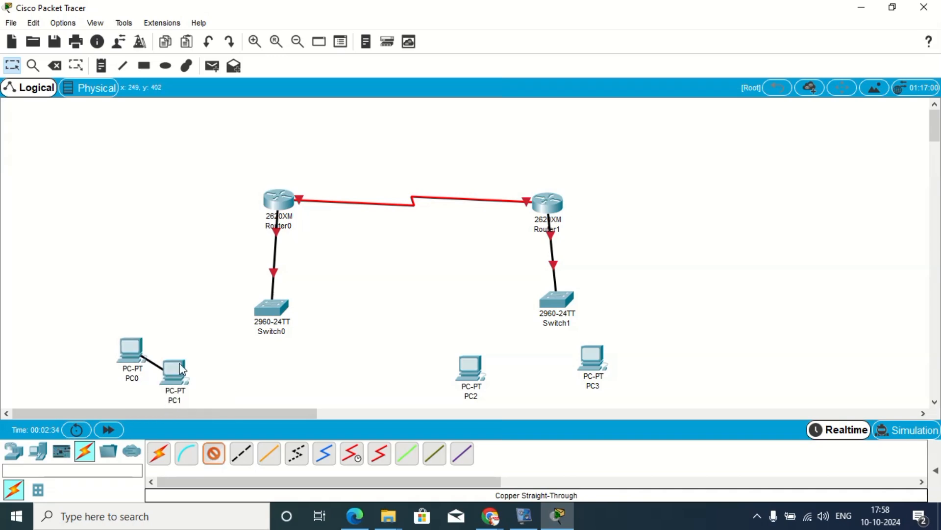
click(265, 310)
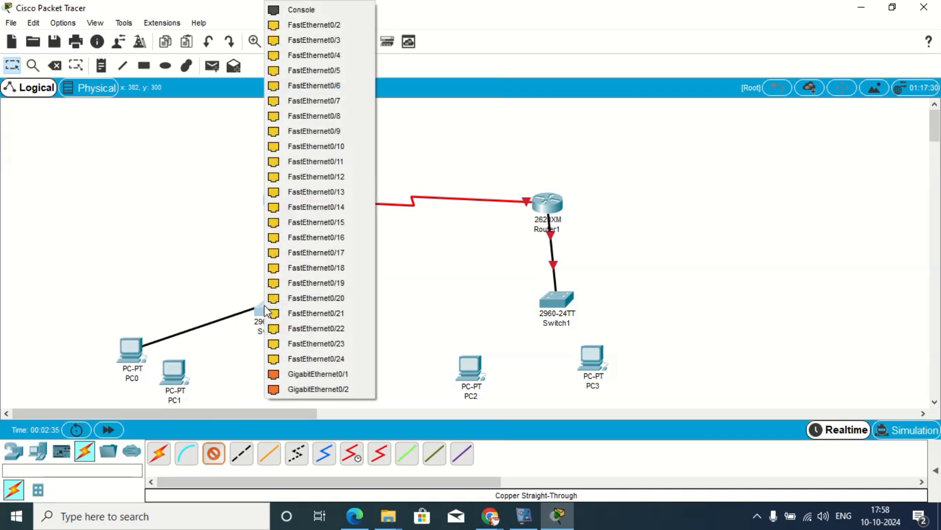
click(318, 25)
Connect PC1's FastEthernet0 port to Switch0 with a Copper Straight-Through cable.
click(214, 453)
click(167, 370)
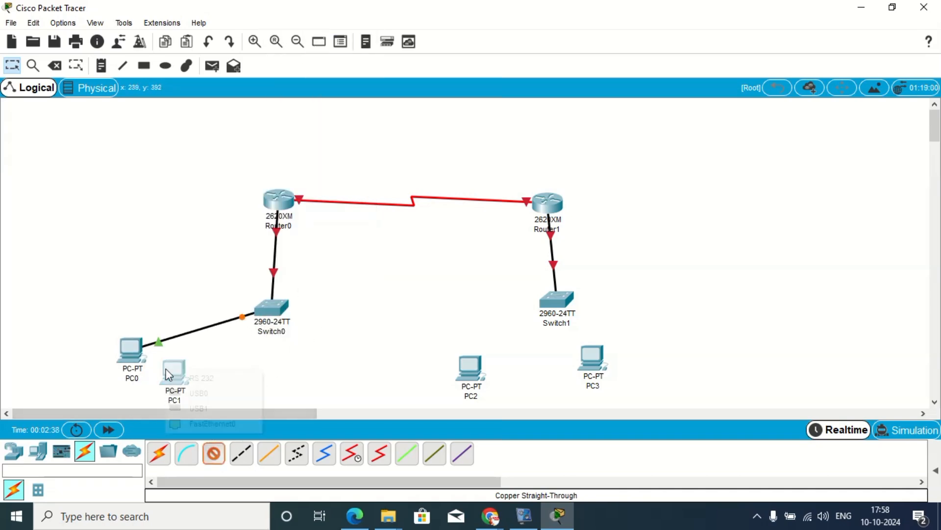
click(204, 424)
click(269, 309)
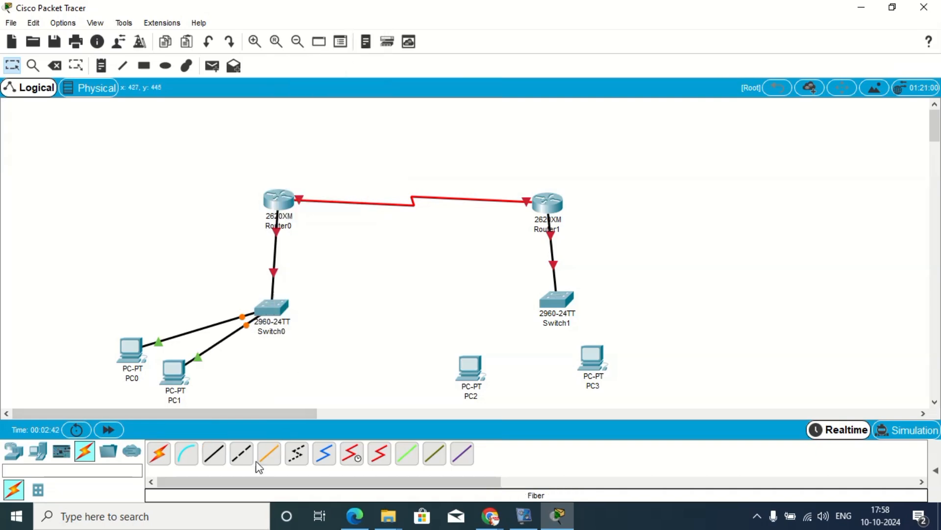
Connect PC2's FastEthernet0 port to a free FastEthernet port on Switch1 with a Copper Straight-Through cable.
click(214, 453)
click(479, 369)
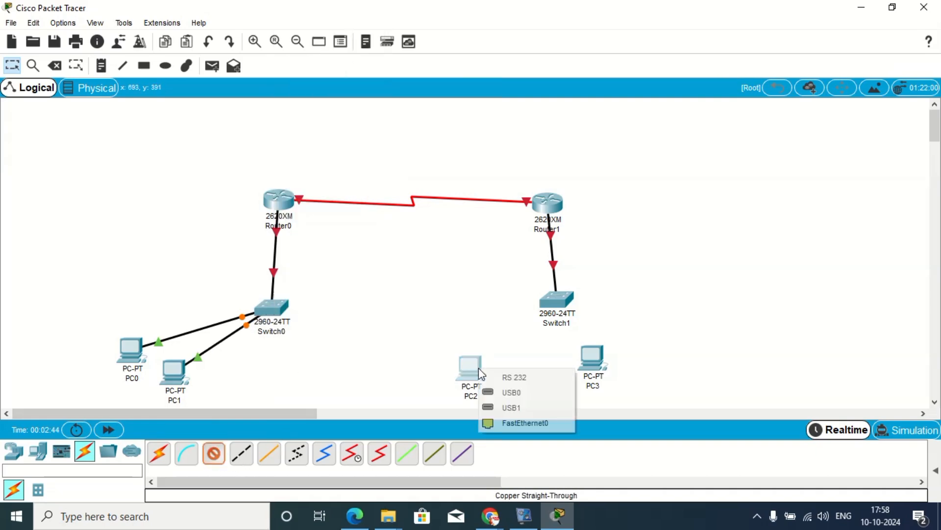
click(512, 422)
click(557, 301)
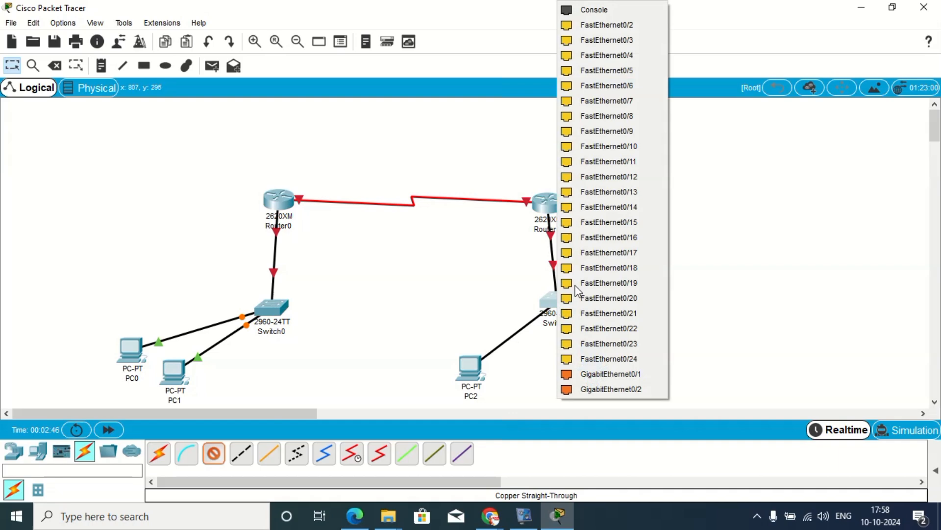
click(599, 36)
Connect PC3 to a free FastEthernet port on Switch1 with a Copper Straight-Through cable.
click(220, 464)
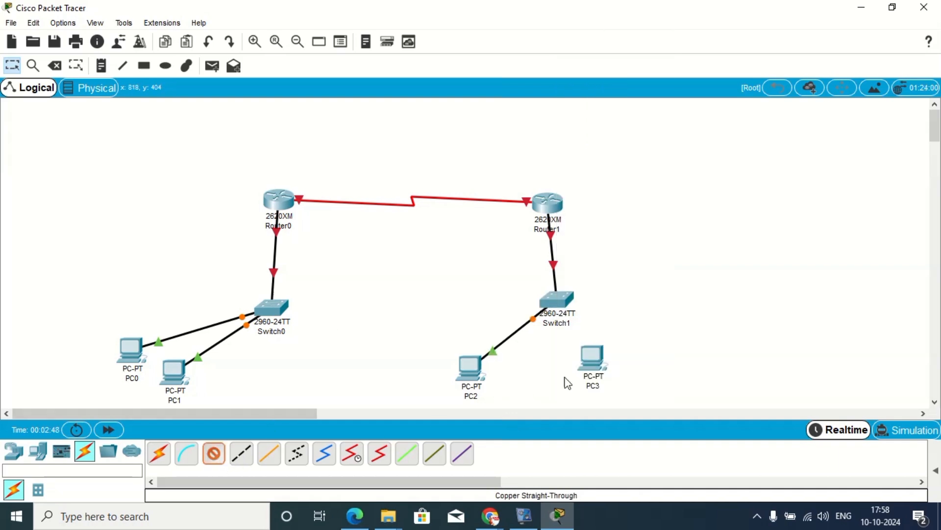
click(588, 365)
click(614, 416)
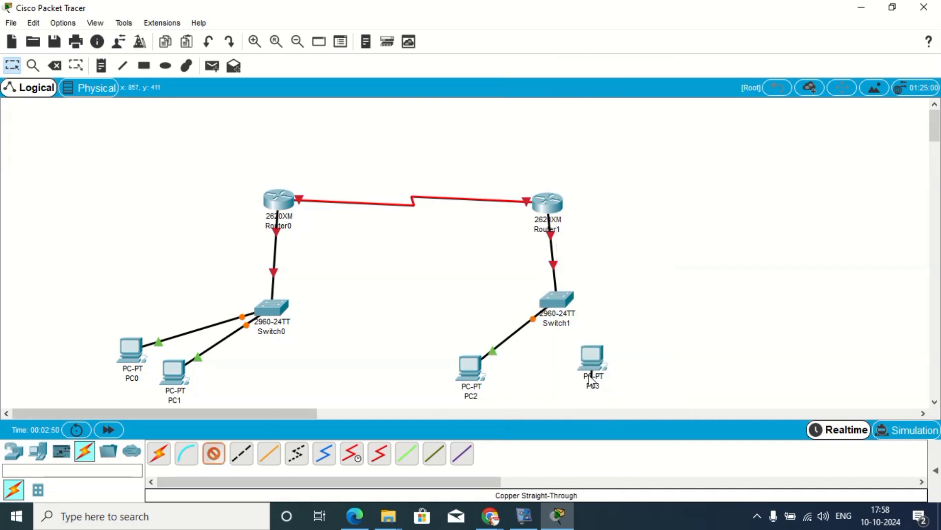
click(557, 300)
click(586, 27)
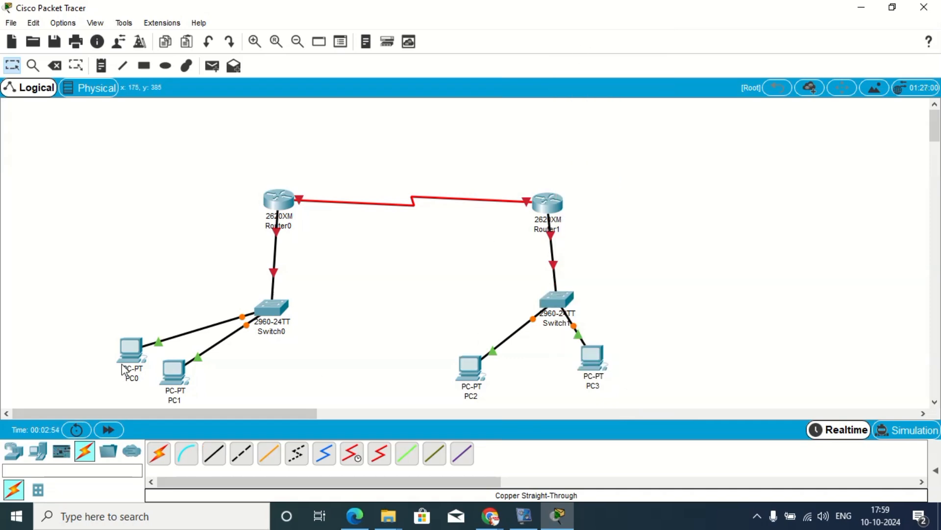
Rearrange the four PCs so that each pair is spread evenly beneath its own switch.
drag(185, 380, 248, 372)
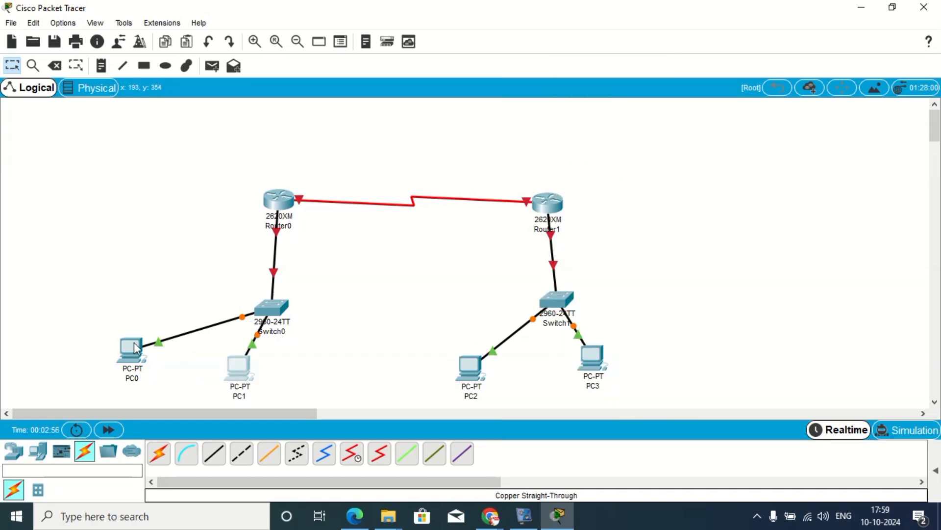
drag(134, 345, 165, 358)
drag(485, 369, 531, 371)
drag(586, 357, 609, 359)
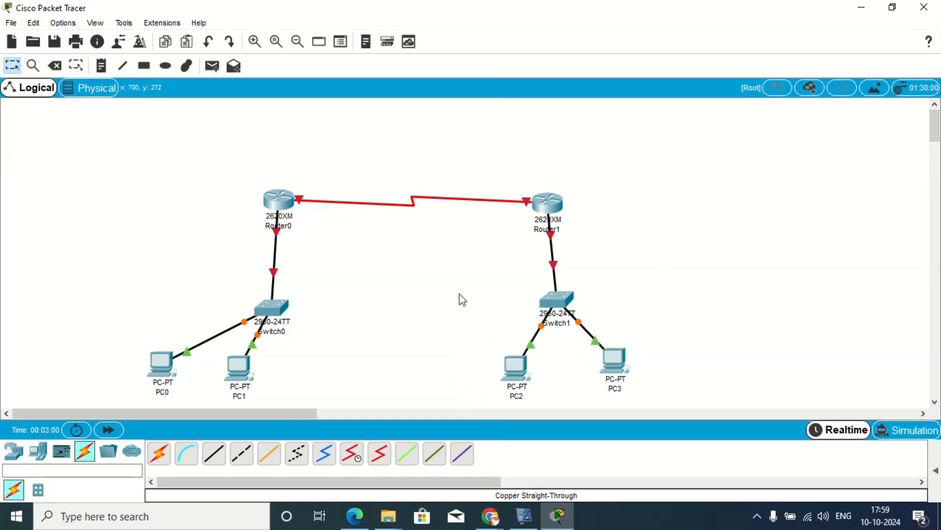
Give PC0 the static IP address 192.168.10.2 with the default subnet mask 255.255.255.0.
click(159, 365)
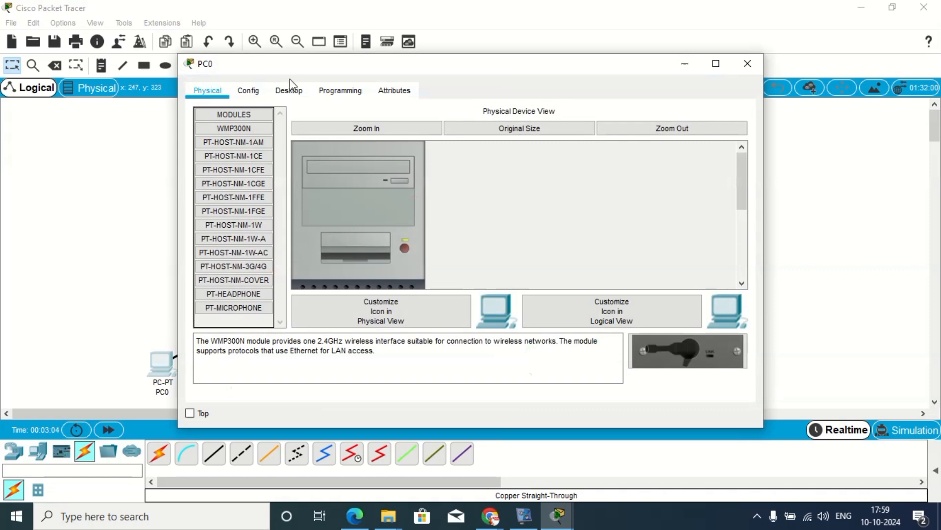
click(291, 91)
click(260, 130)
click(389, 128)
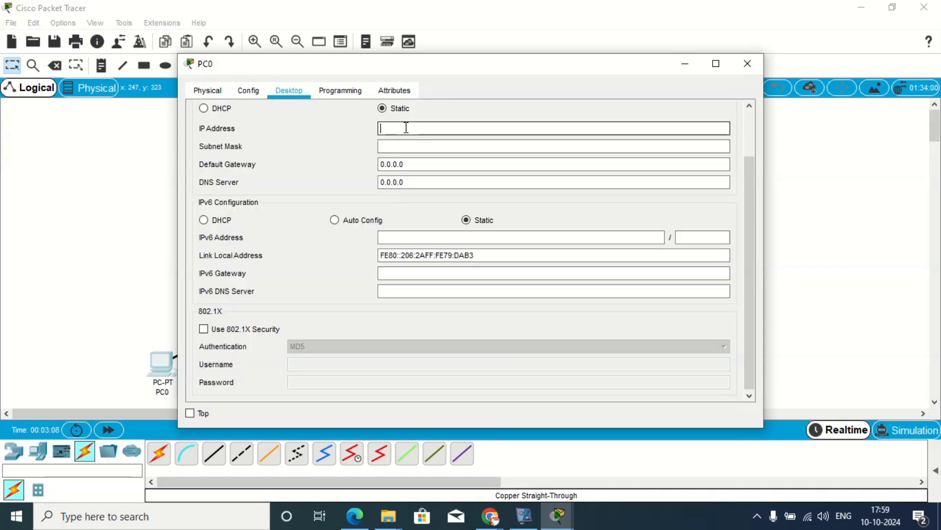
text(192.168.10.)
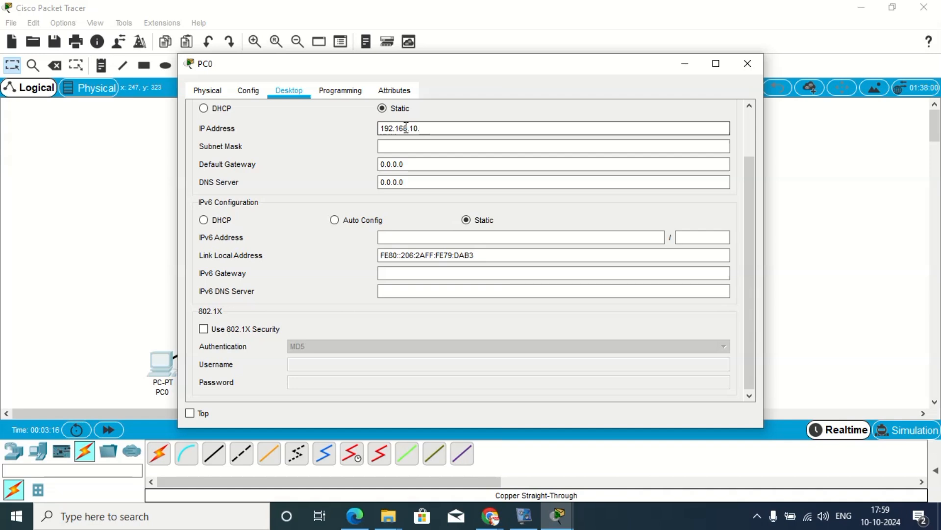
text(2)
key(Tab)
Set PC0's default gateway to 192.168.10.1 and close its configuration window.
key(Tab)
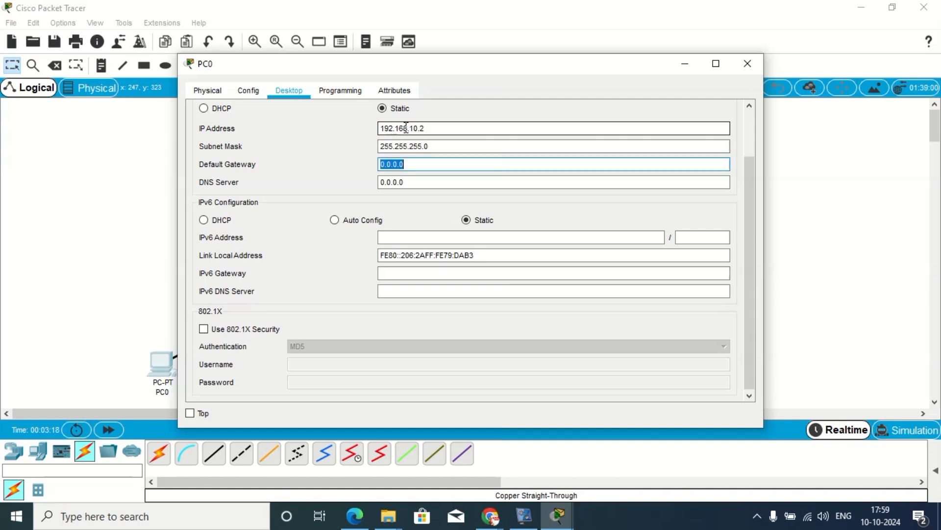
text(192.)
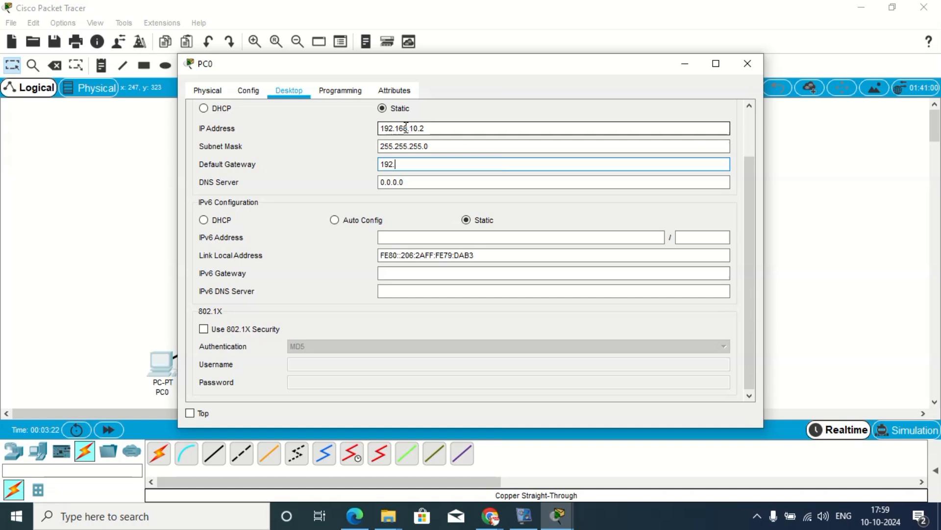
text(168.10.1)
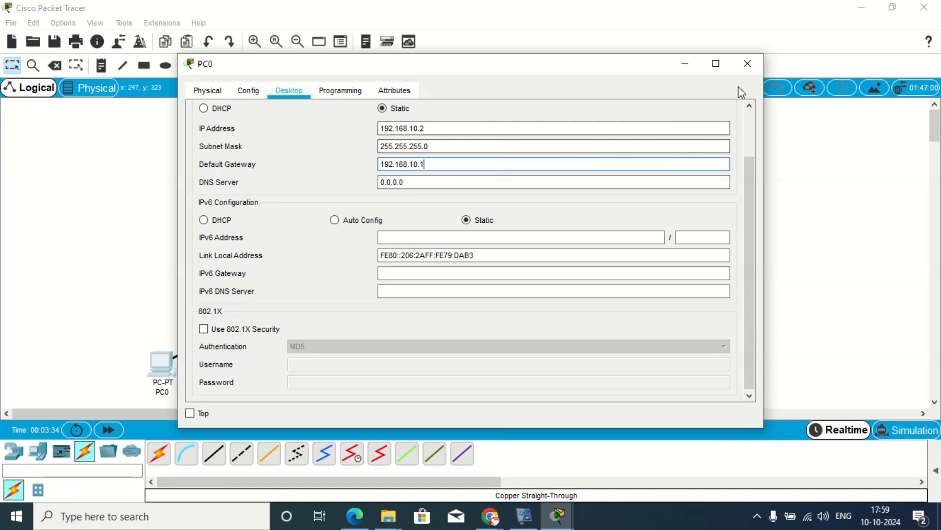
click(747, 64)
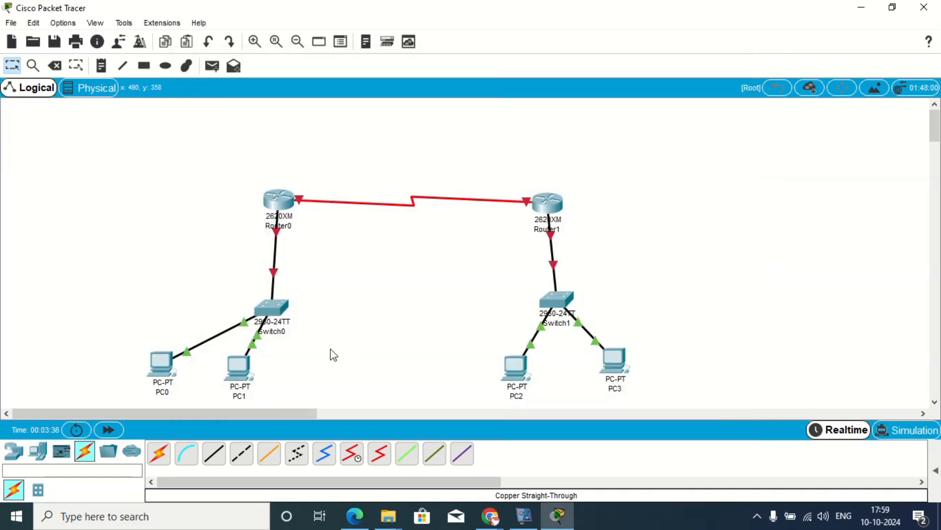
Give PC1 the static IP address 192.168.10.3 with the default subnet mask 255.255.255.0.
click(239, 367)
click(277, 91)
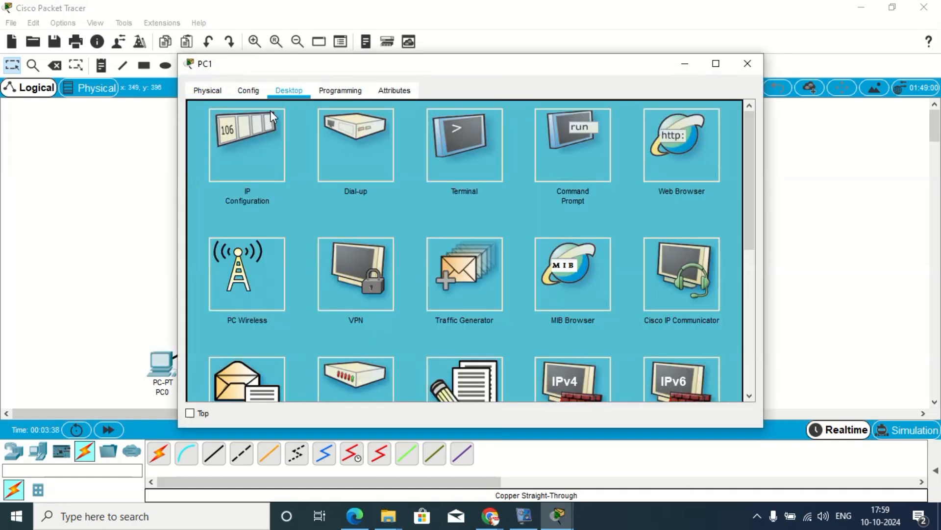
click(265, 129)
click(414, 129)
text(1)
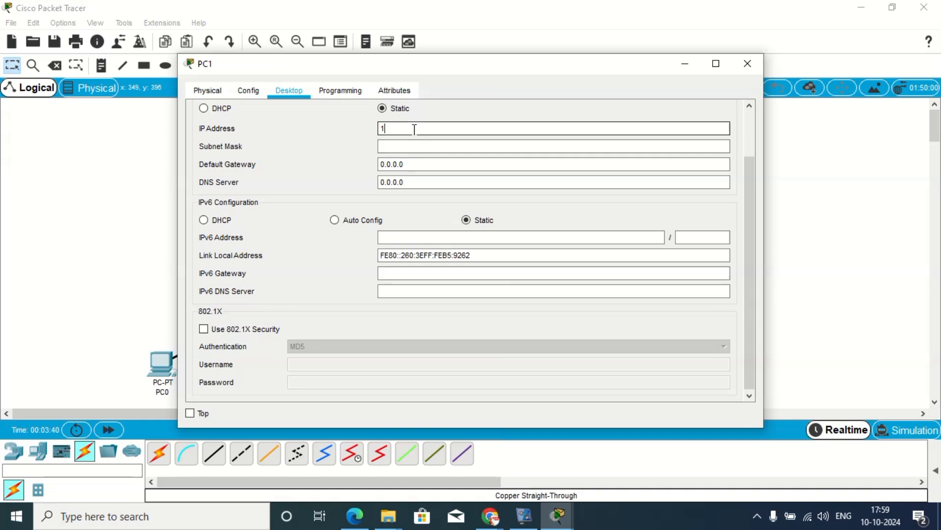
text(92.168.10.3)
key(Tab)
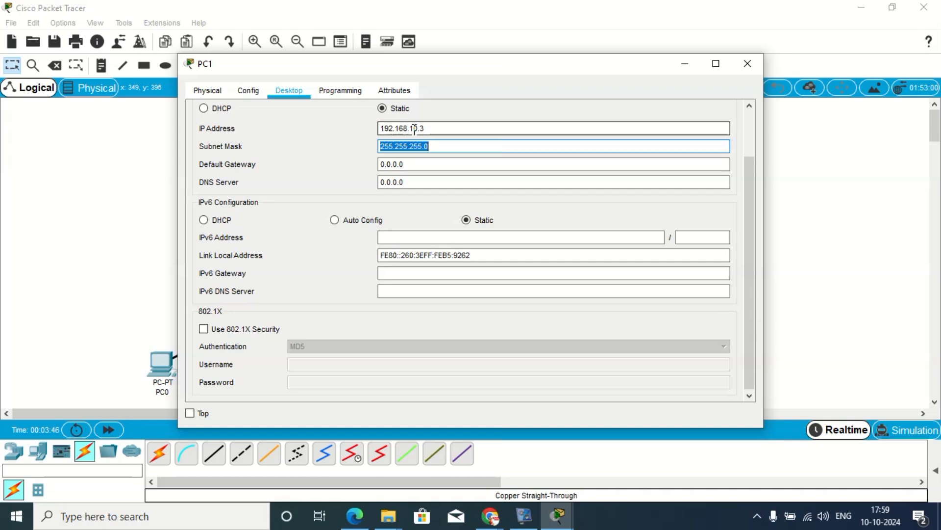
Set PC1's default gateway to 192.168.10.1 and close its configuration window.
key(Tab)
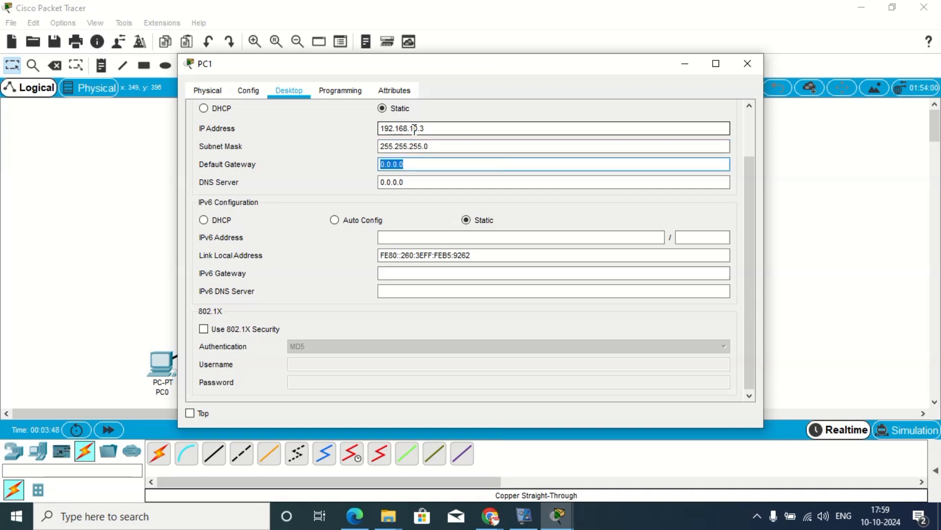
text(192)
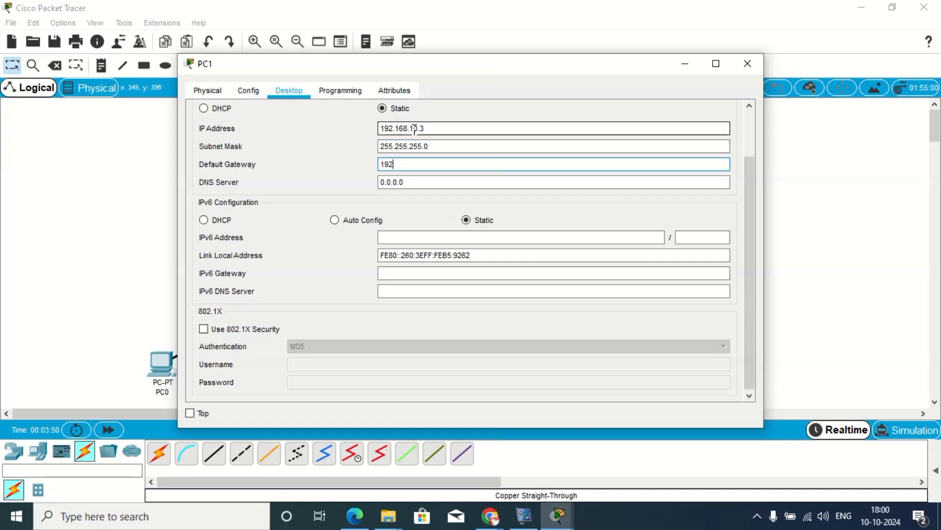
text(.168.10.1)
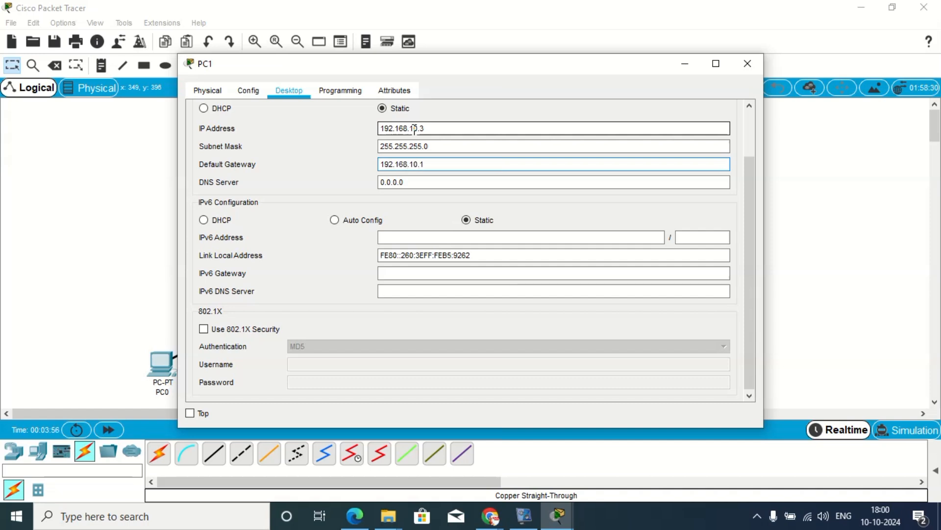
click(746, 65)
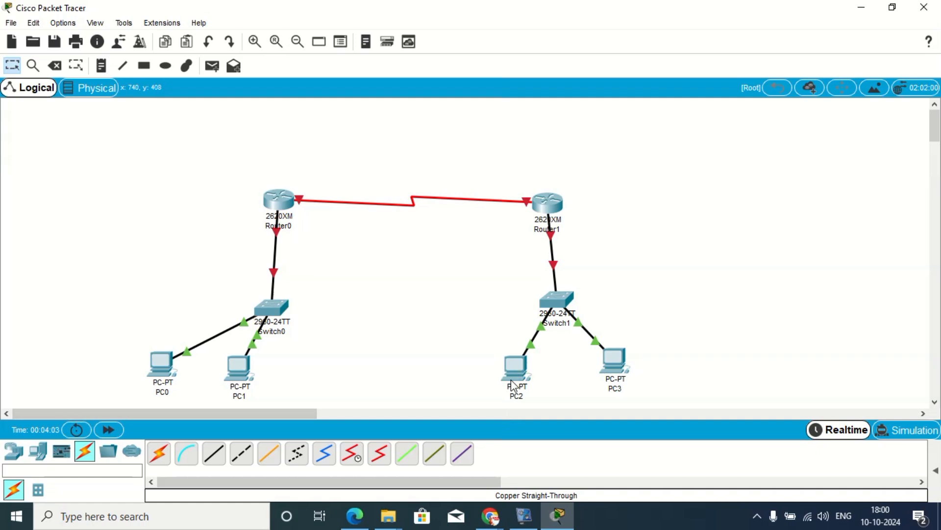
Give PC2 the static IP address 192.168.11.2 with the default subnet mask 255.255.255.0.
mouse_move(512, 380)
click(515, 365)
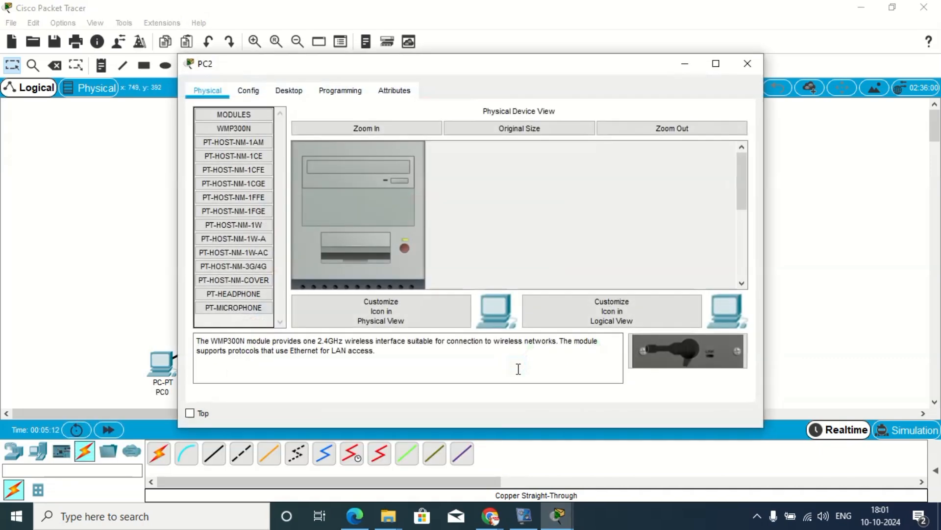
click(286, 92)
click(244, 143)
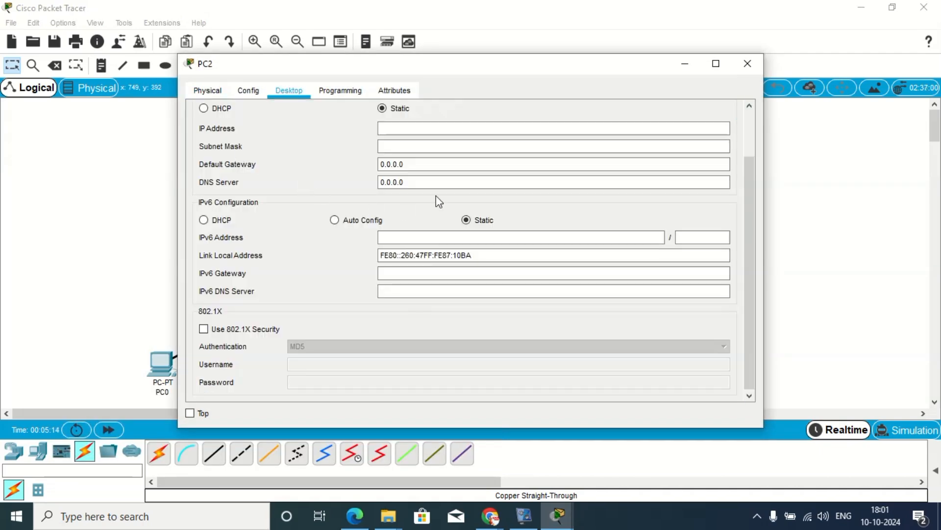
click(421, 130)
text(192)
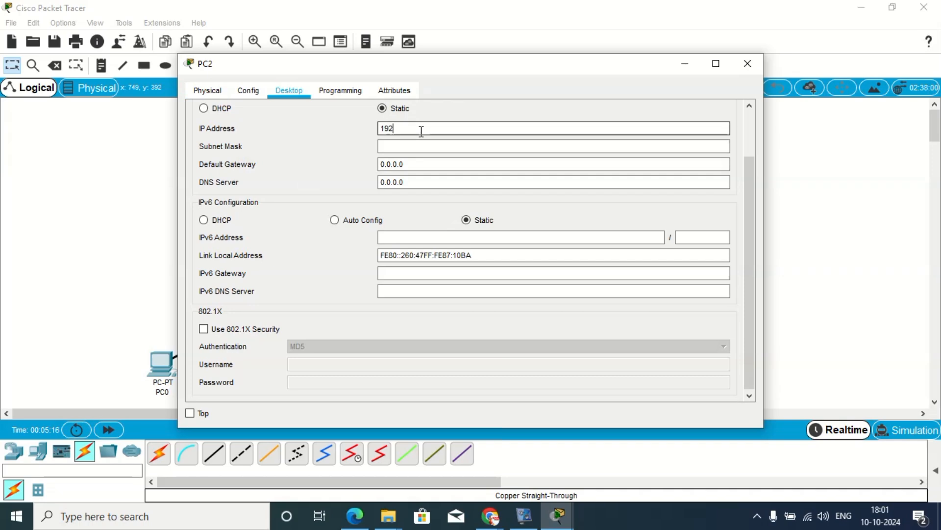
text(.168.11.3)
key(Tab)
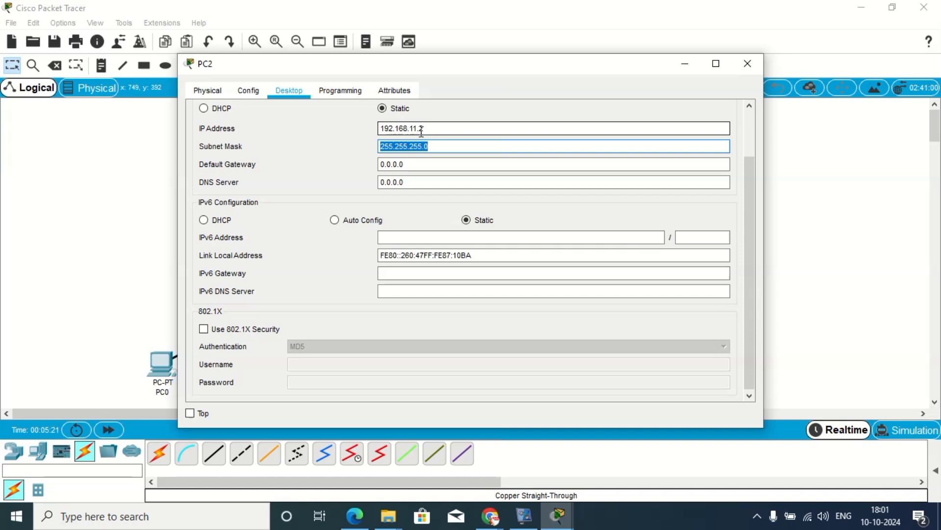
Set PC2's default gateway to 192.168.11.1 and close its configuration window.
key(Tab)
text(19)
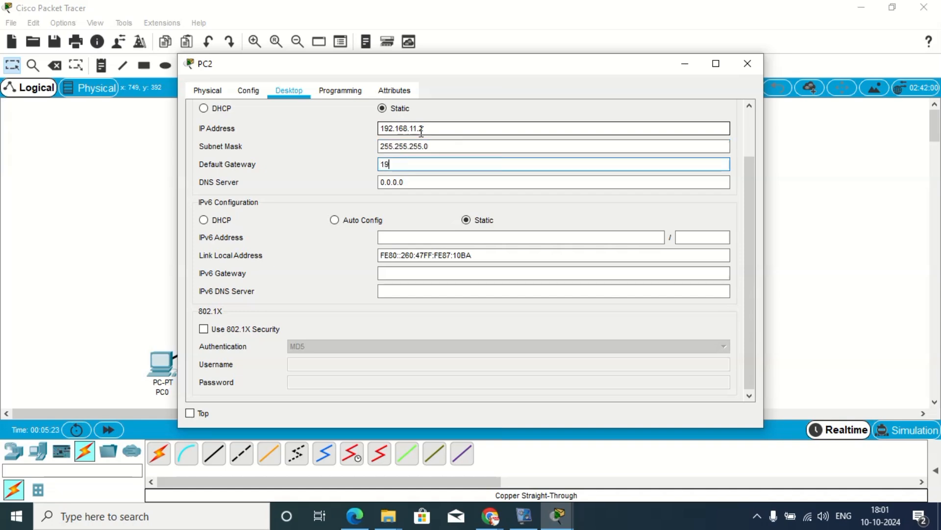
text(2.168)
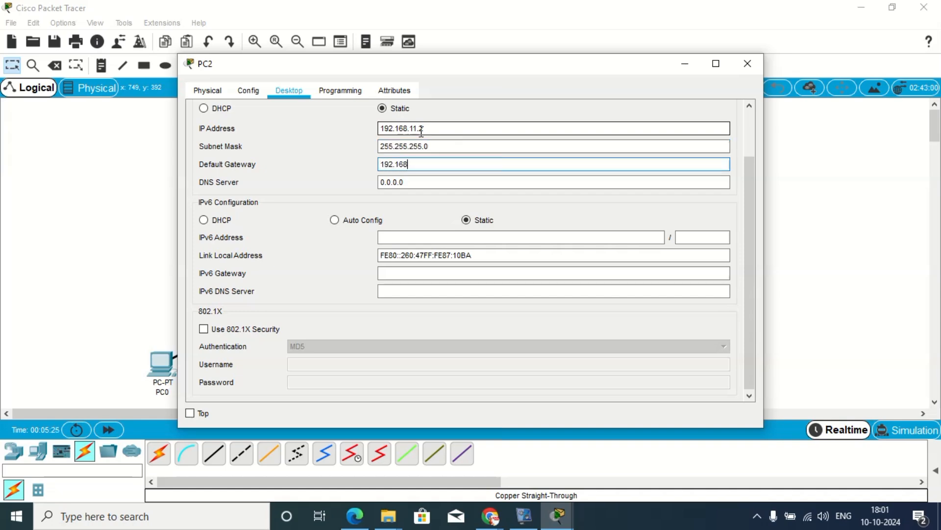
text(.11)
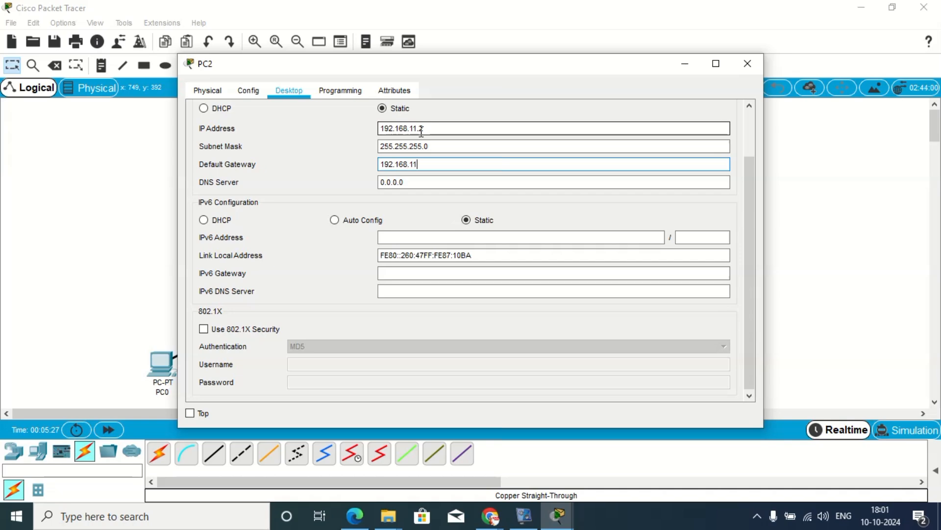
text(.1)
click(432, 129)
drag(432, 129, 353, 131)
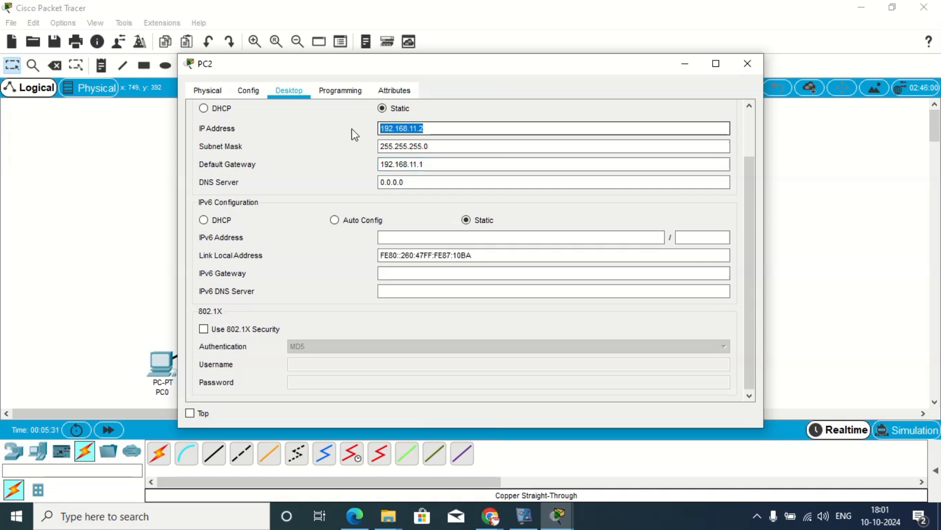
click(755, 64)
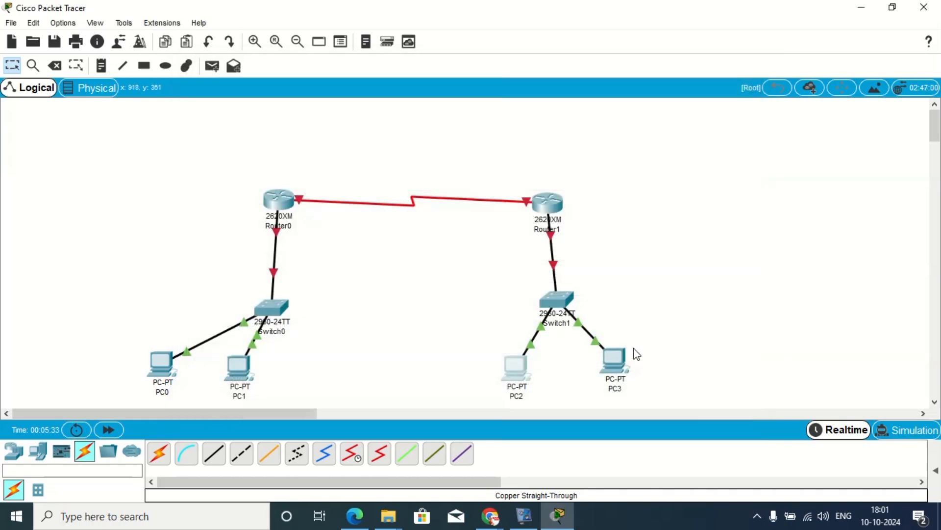
Give PC3 the static IP address 192.168.11.3 with the default subnet mask 255.255.255.0.
click(626, 364)
click(282, 91)
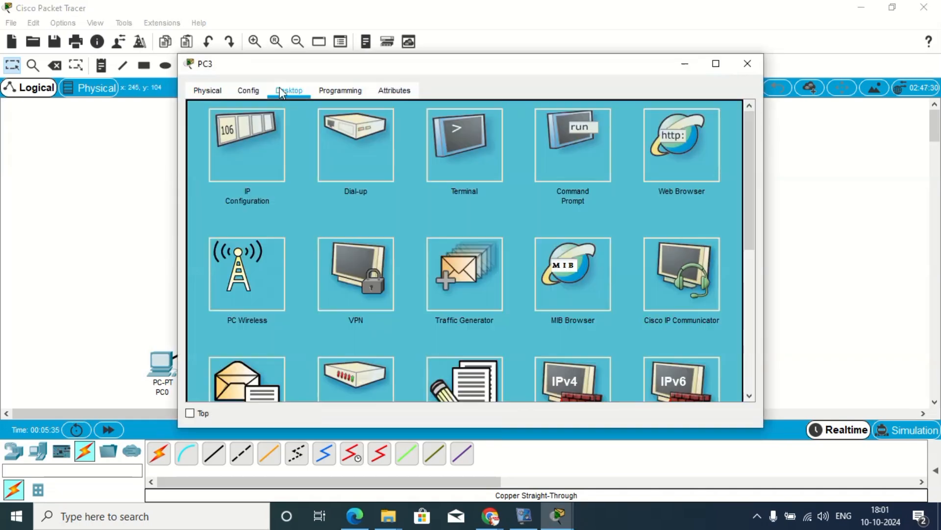
click(254, 134)
click(418, 131)
text(1)
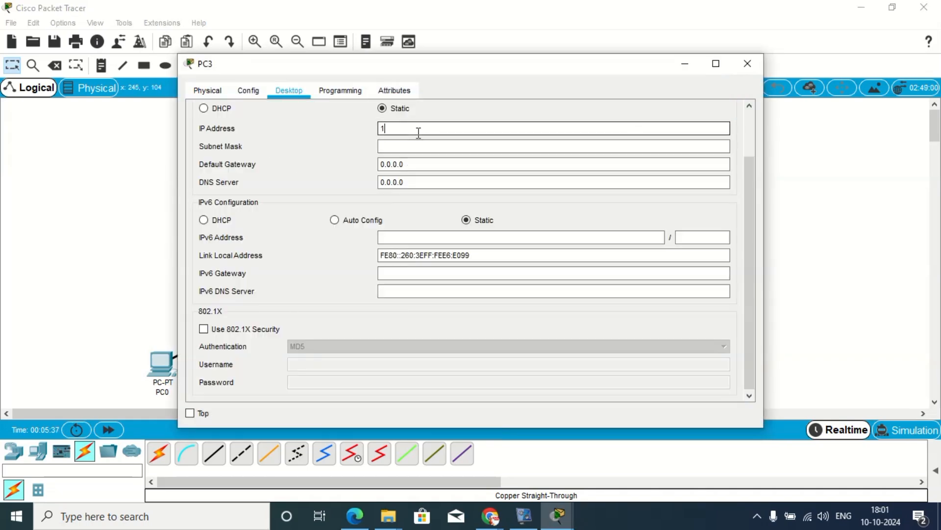
text(92.168.11)
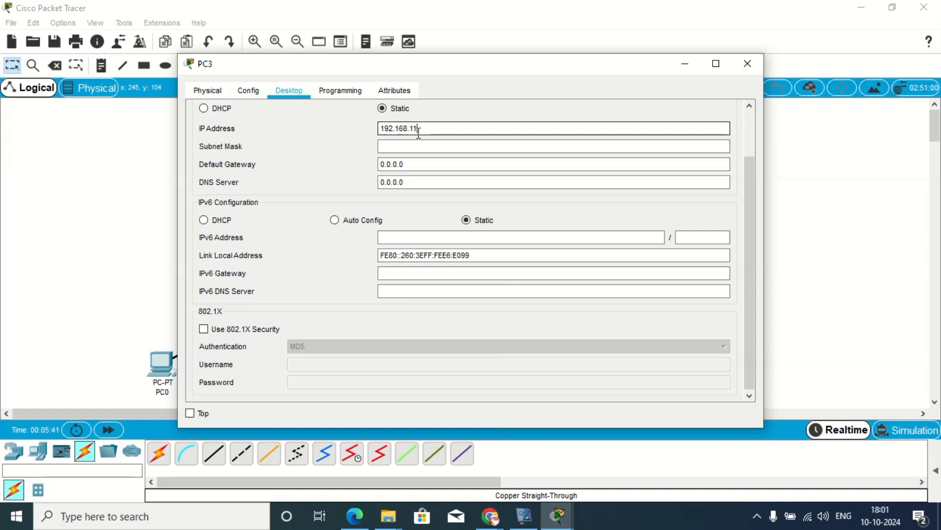
text(.3)
key(Tab)
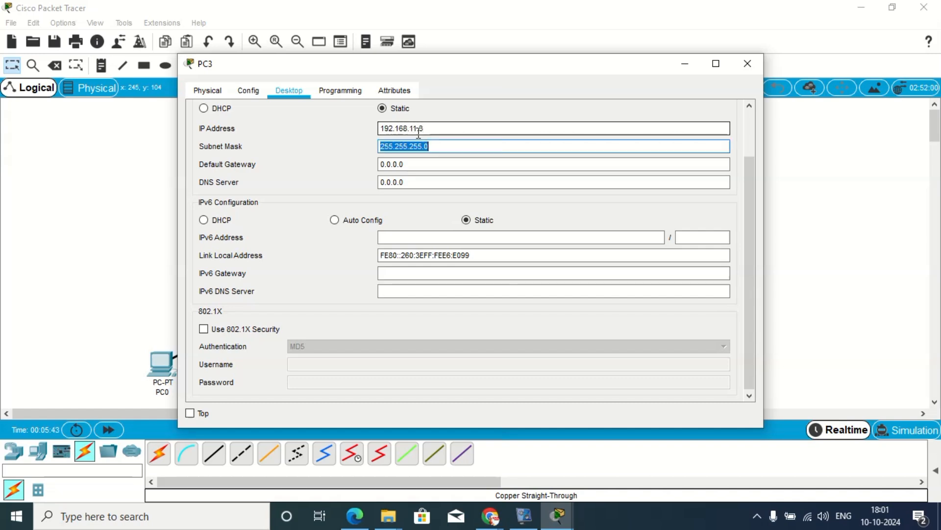
Set PC3's default gateway to 192.168.11.1 and close its configuration window.
key(Tab)
text(192)
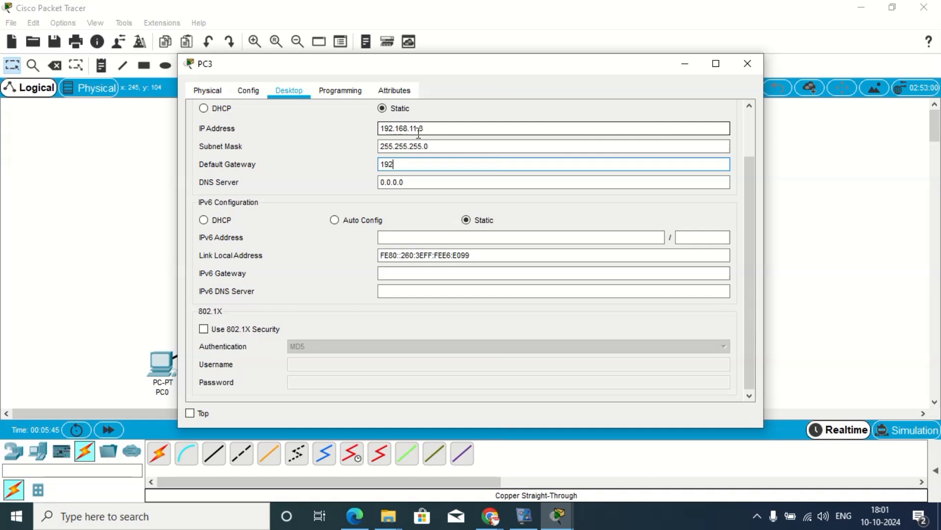
text(.168.11.1)
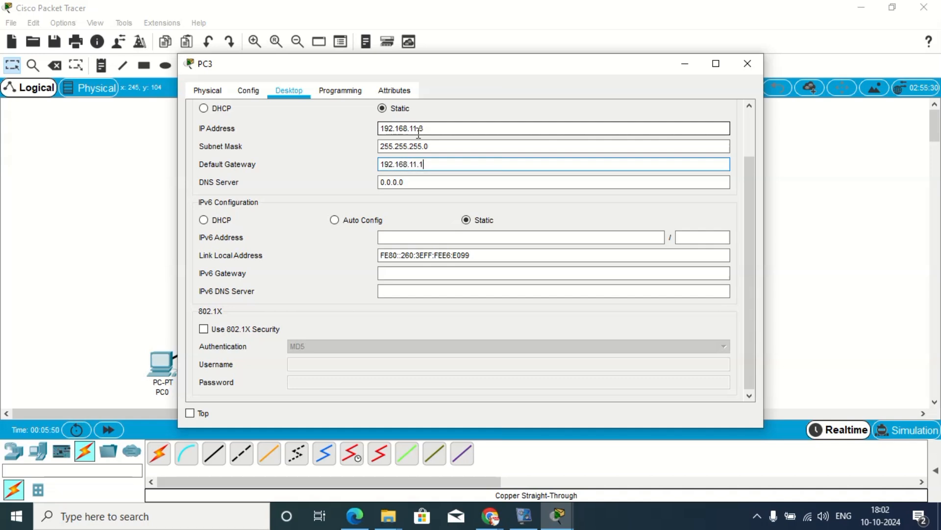
click(759, 64)
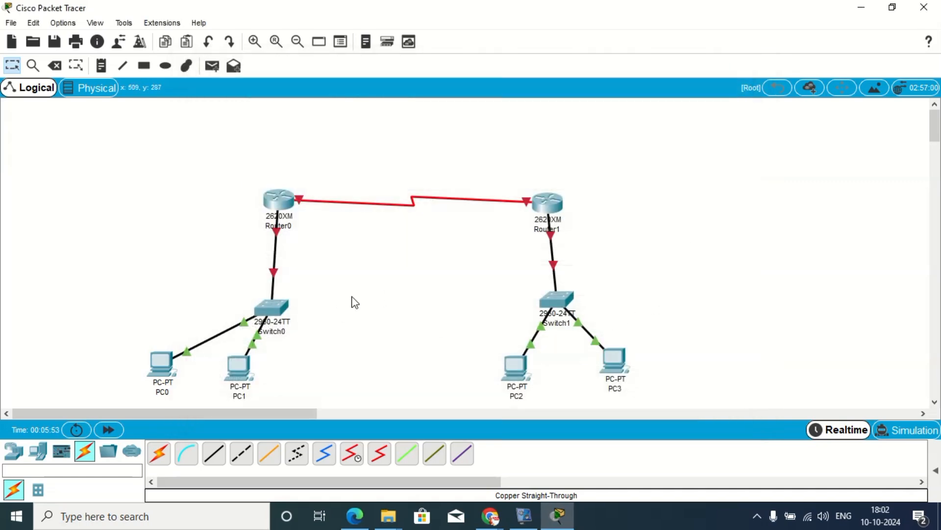
Open Router0's command line in a maximized window, decline the initial configuration dialog with n, and start the session at the Router> prompt.
click(279, 200)
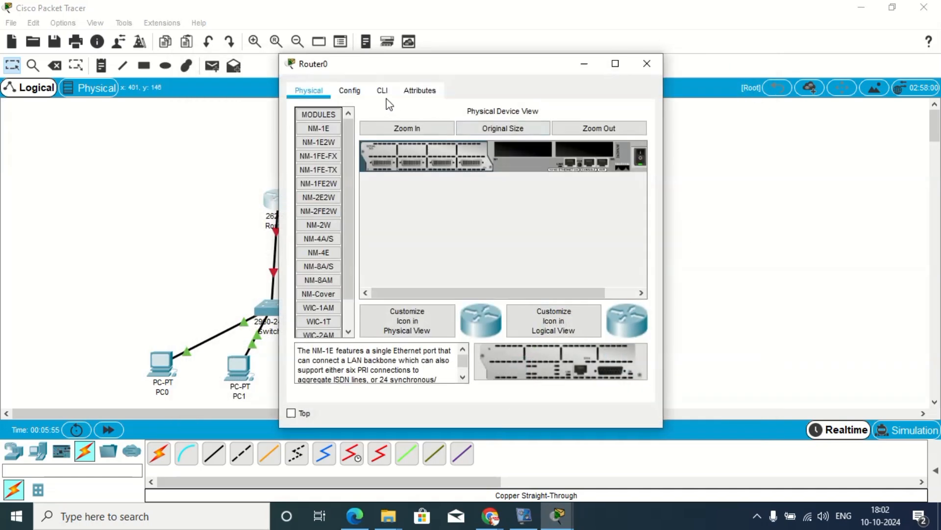
click(385, 92)
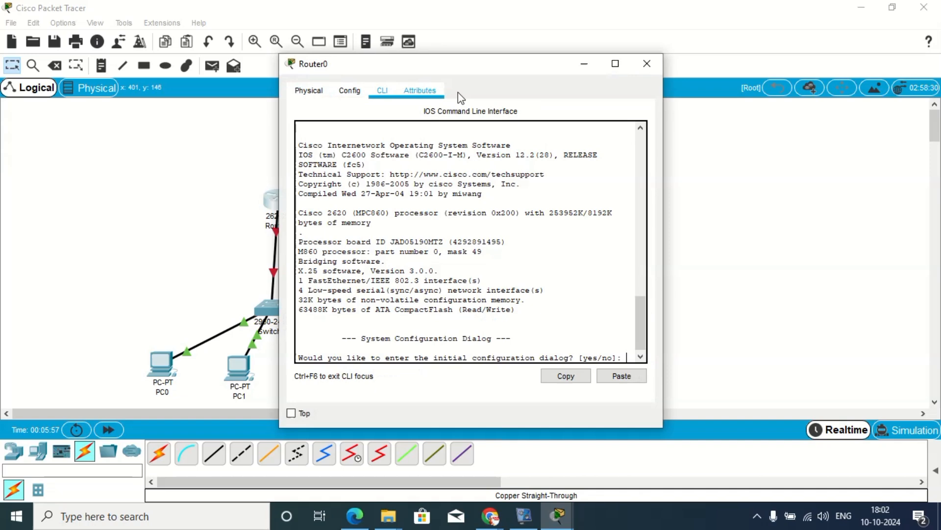
click(615, 63)
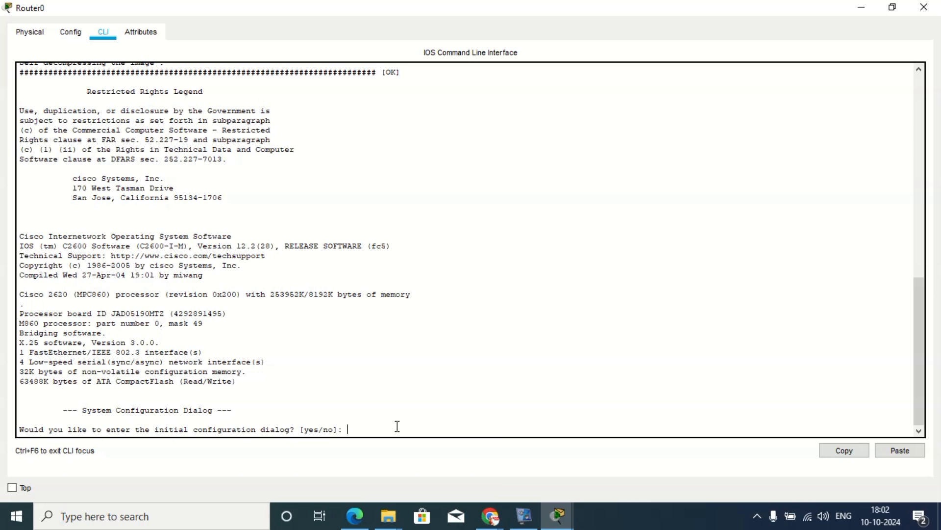
key(Return)
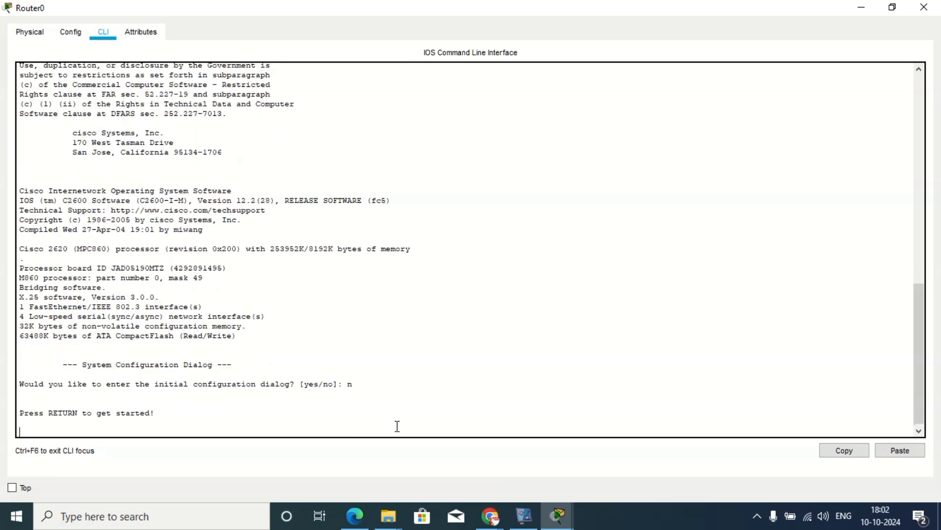
key(Return)
key(Return)
key(Return)
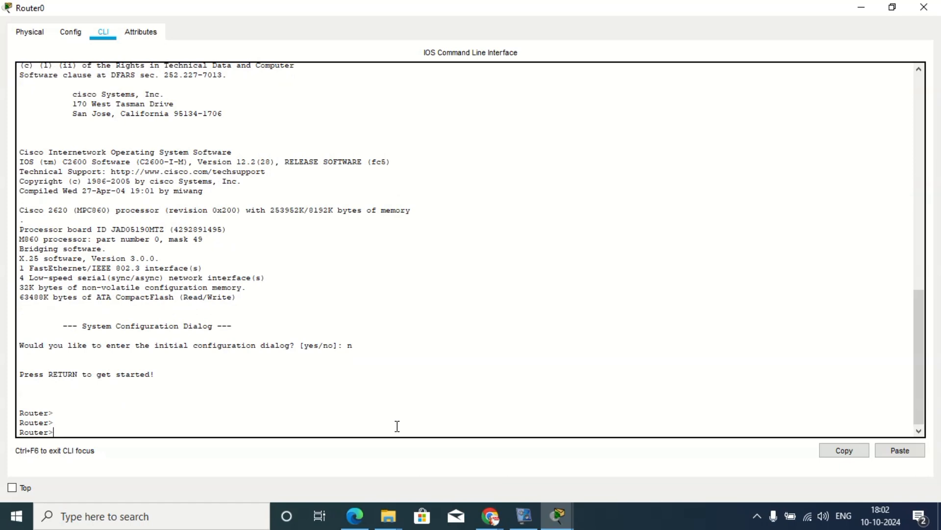
Enter privileged EXEC mode on Router0 with the enable command.
text(ena)
key(Tab)
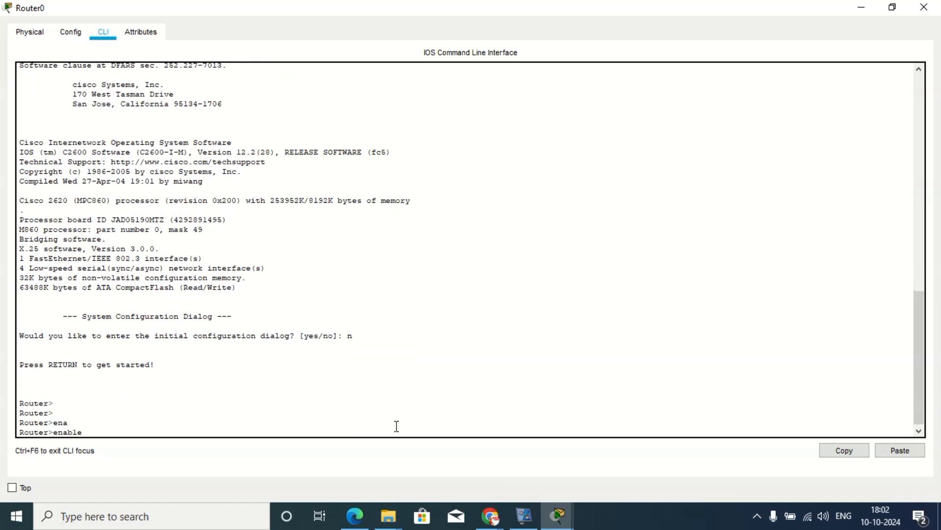
key(Return)
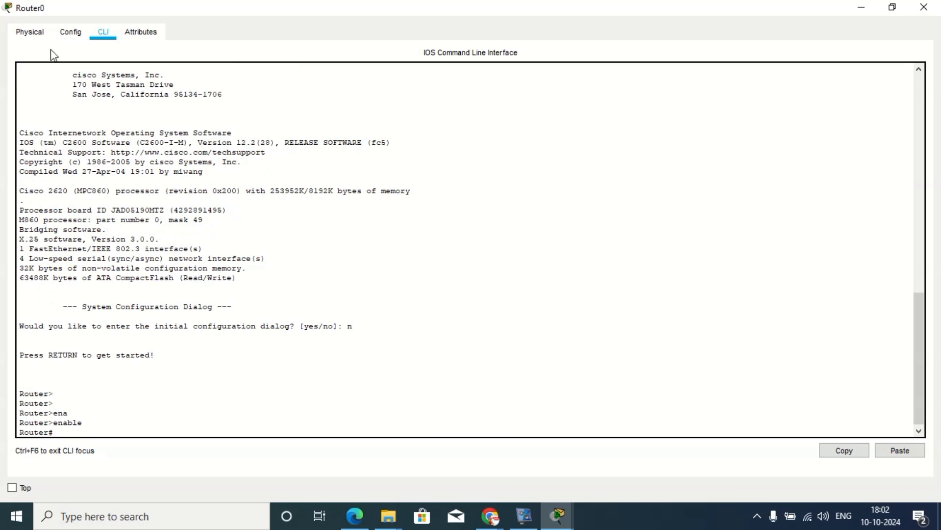
Set the CLI and tooltip font sizes to 17 in the application preferences, apply them, and close the preferences.
click(864, 9)
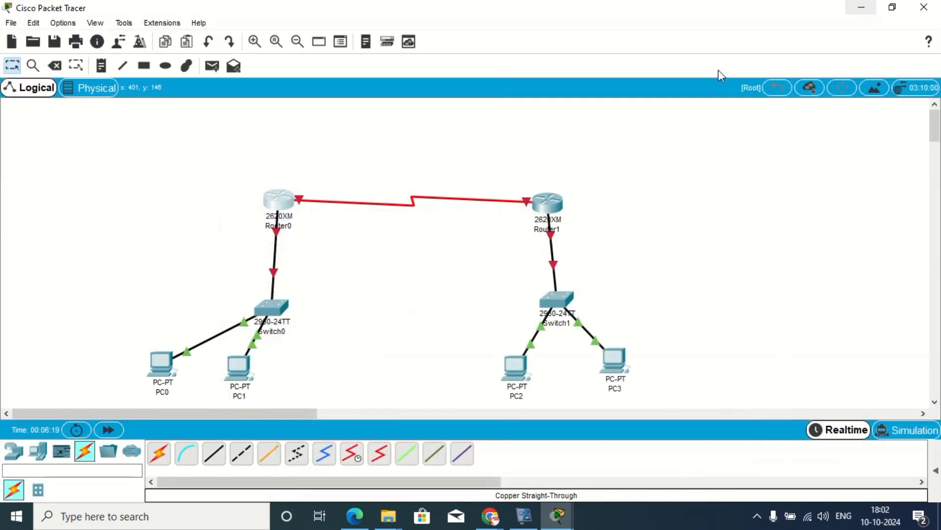
click(70, 24)
click(84, 38)
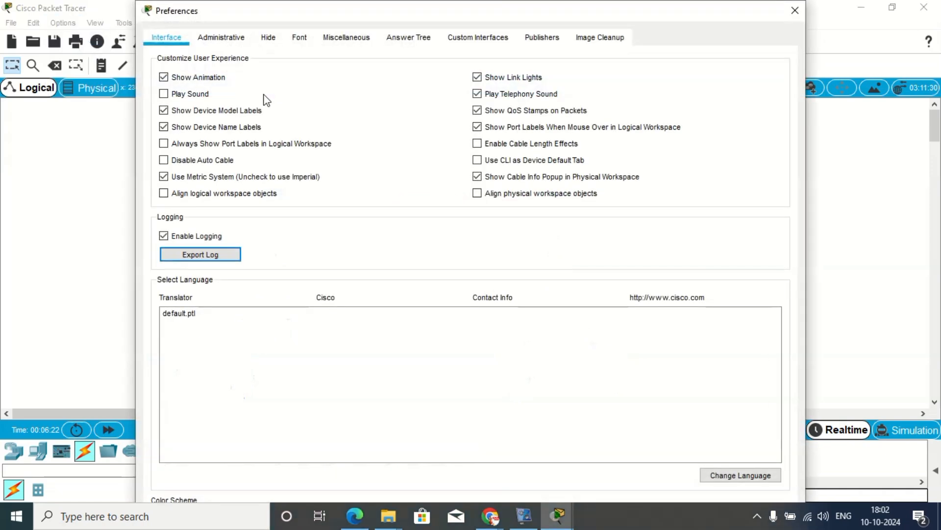
click(301, 40)
click(607, 151)
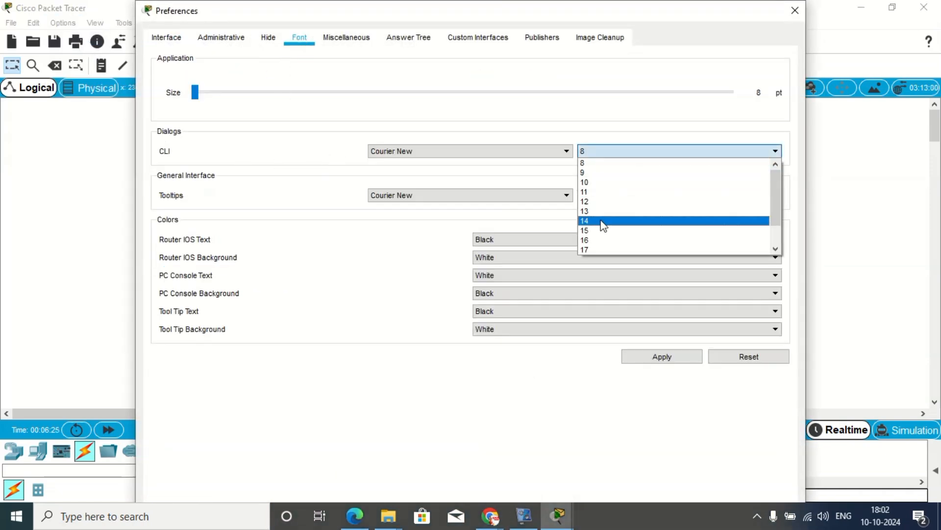
click(597, 251)
click(598, 194)
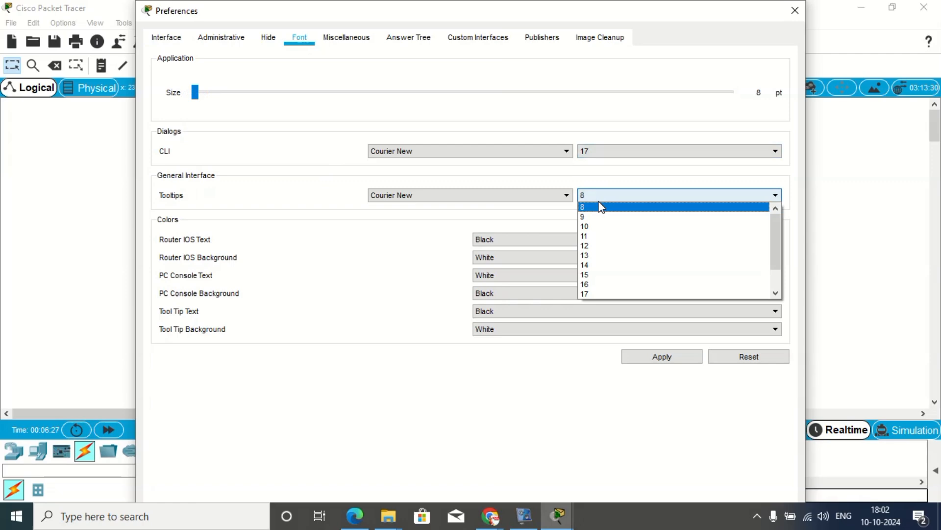
click(593, 282)
click(662, 357)
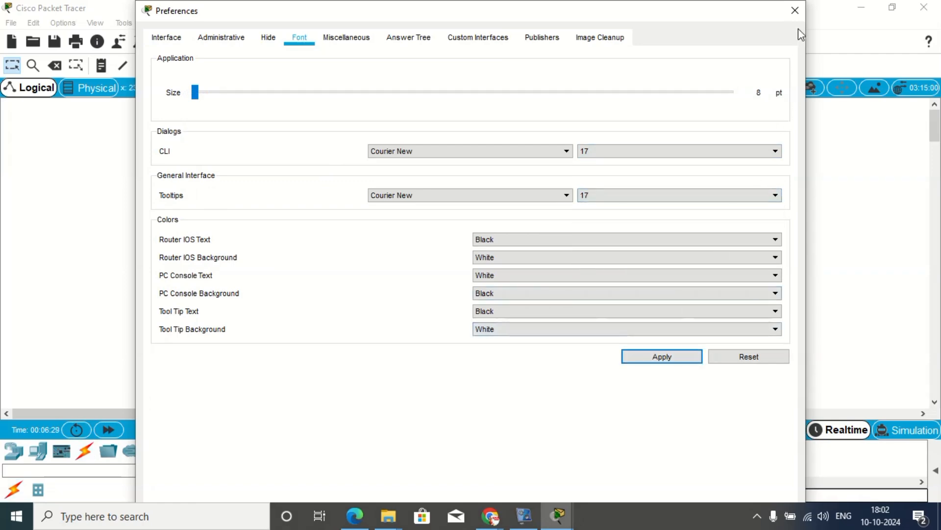
click(795, 11)
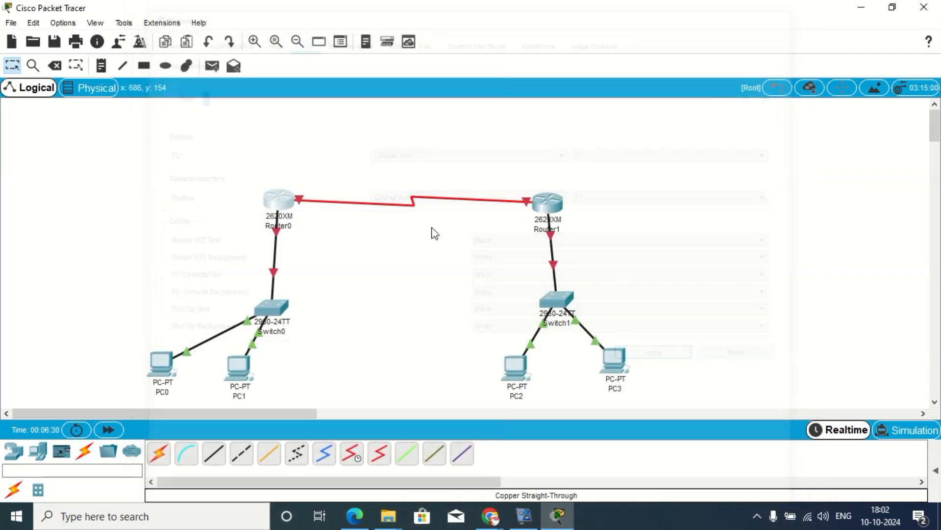
Return to Router0's command line and run sh flash to examine the flash memory usage and the IOS image file name.
click(272, 211)
click(613, 63)
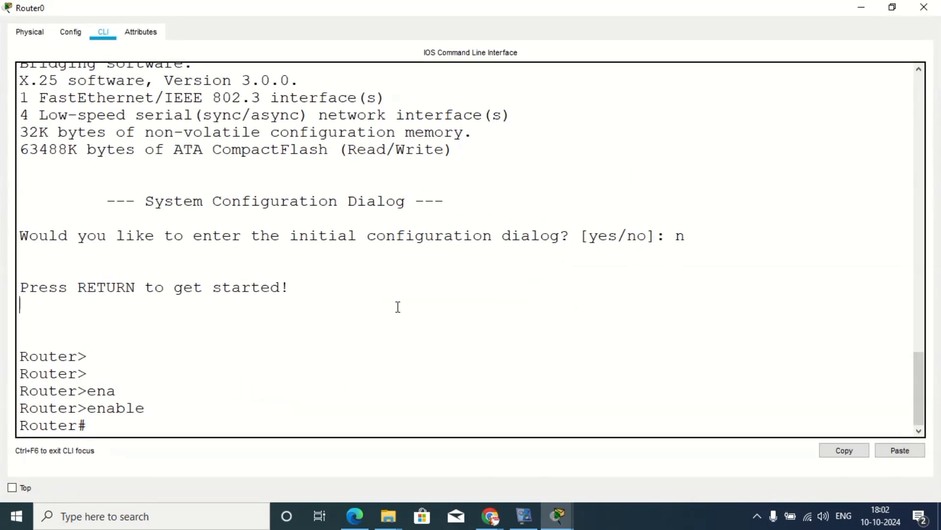
drag(77, 408, 39, 408)
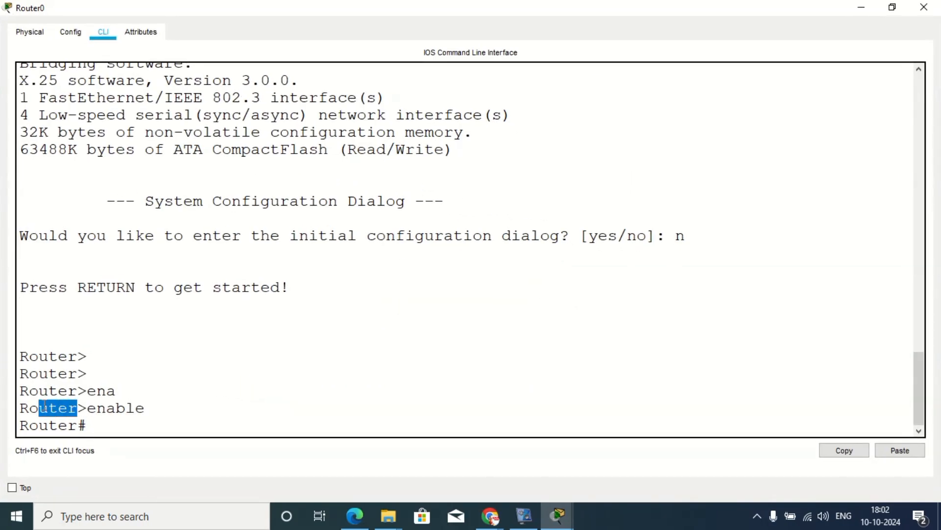
click(86, 425)
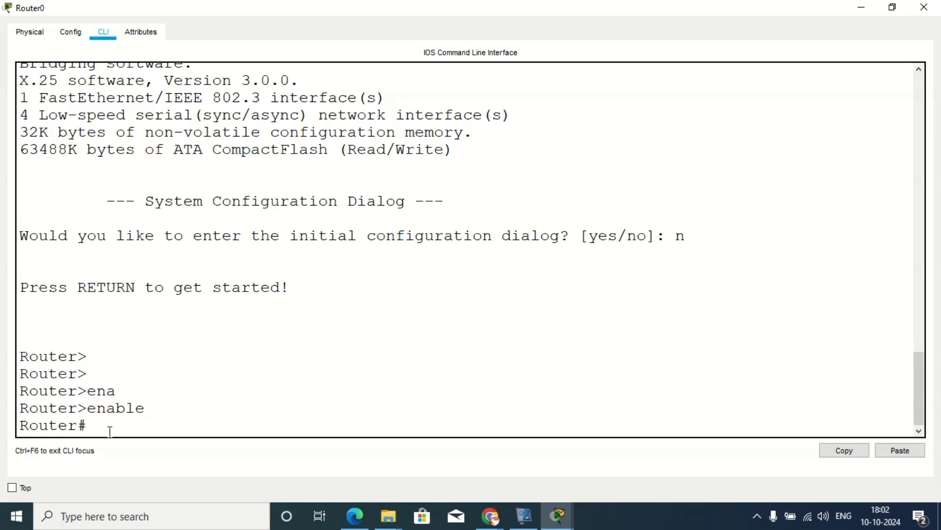
text(sh flash)
key(Return)
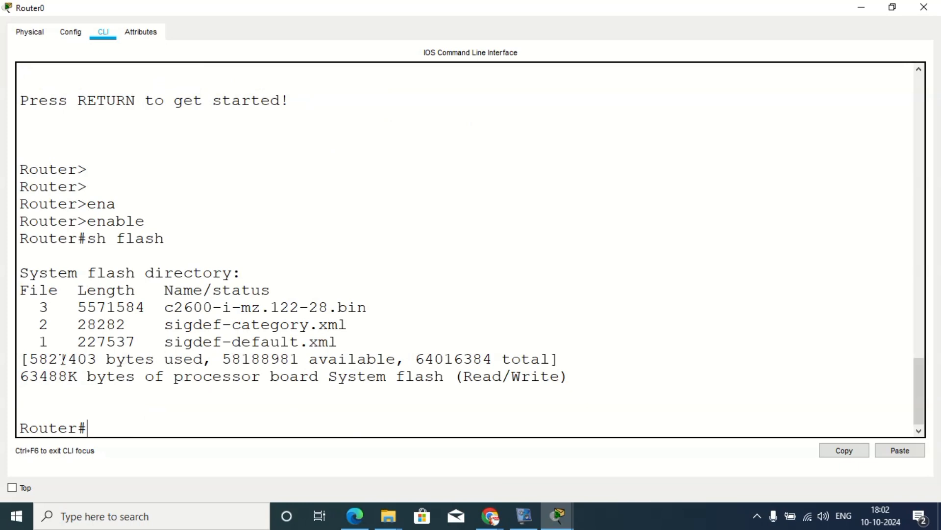
drag(195, 360, 367, 359)
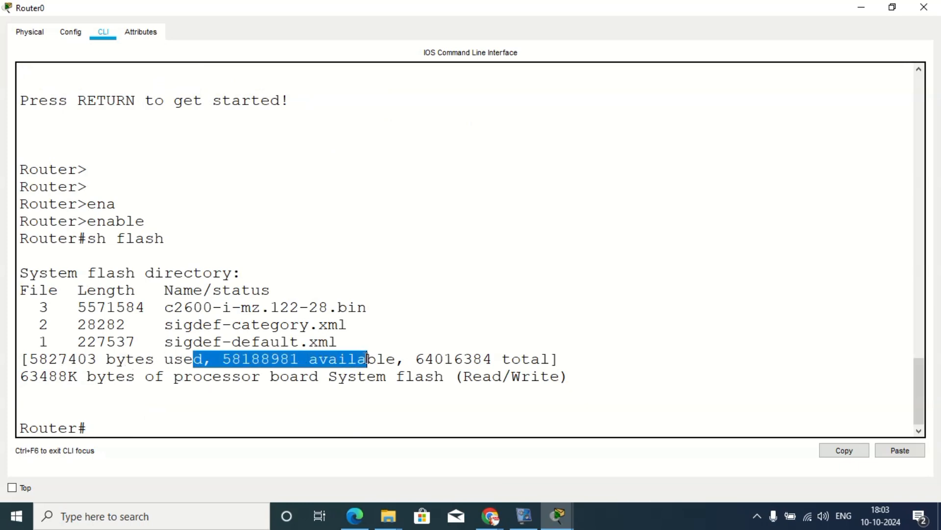
click(337, 401)
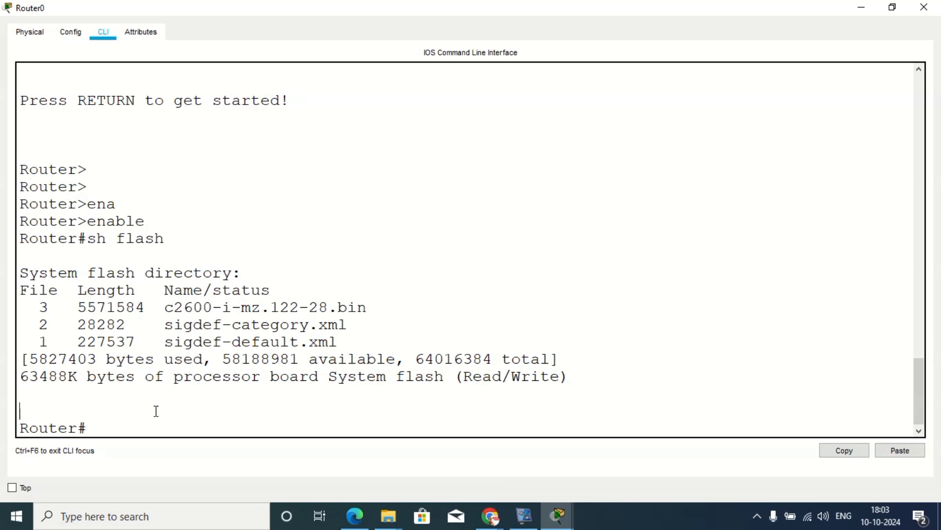
mouse_move(165, 307)
mouse_down()
mouse_move(372, 305)
mouse_move(380, 315)
mouse_move(176, 307)
mouse_up()
click(381, 314)
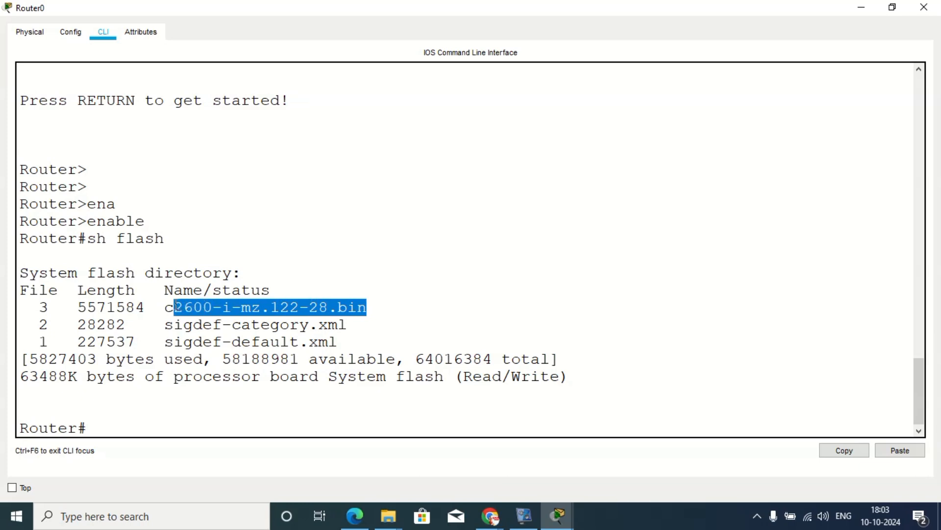
Run sh version on Router0, examine the IOS version details, and page through to the end of the output.
click(160, 416)
text(sh )
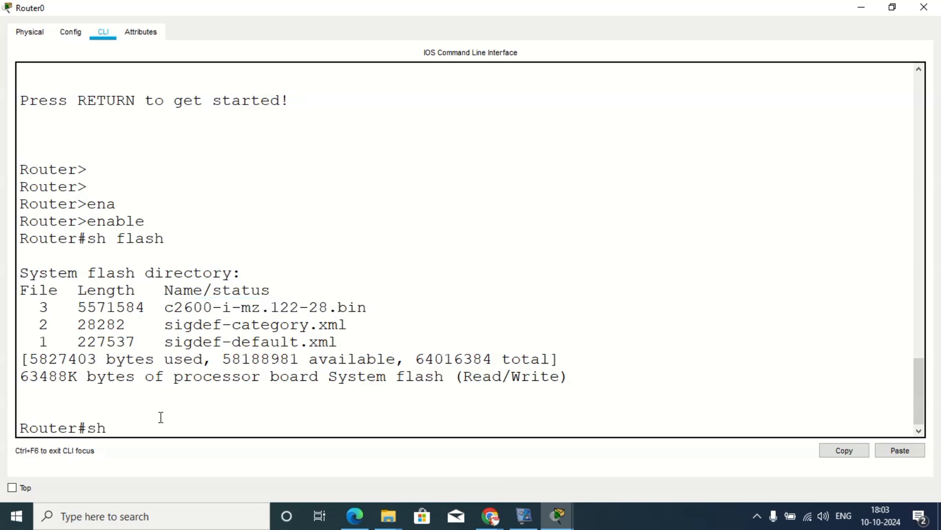
text(vers)
key(Tab)
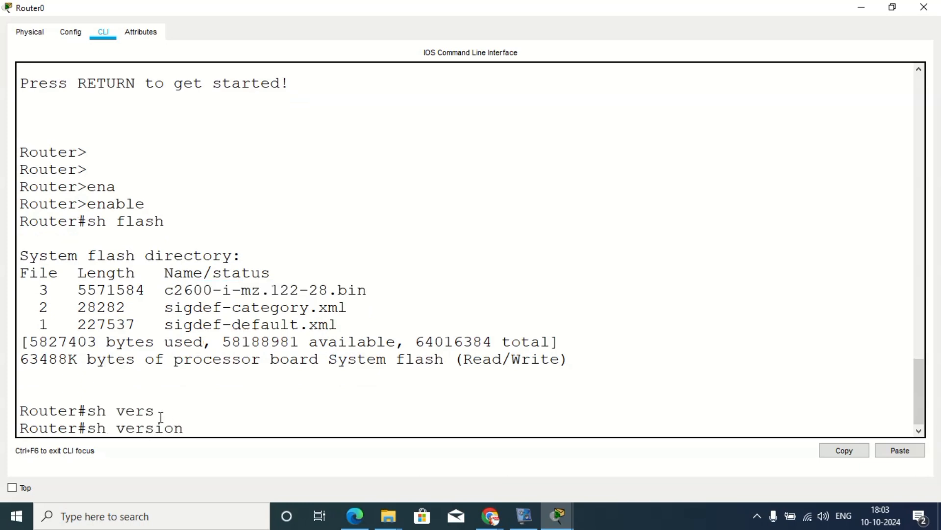
key(Return)
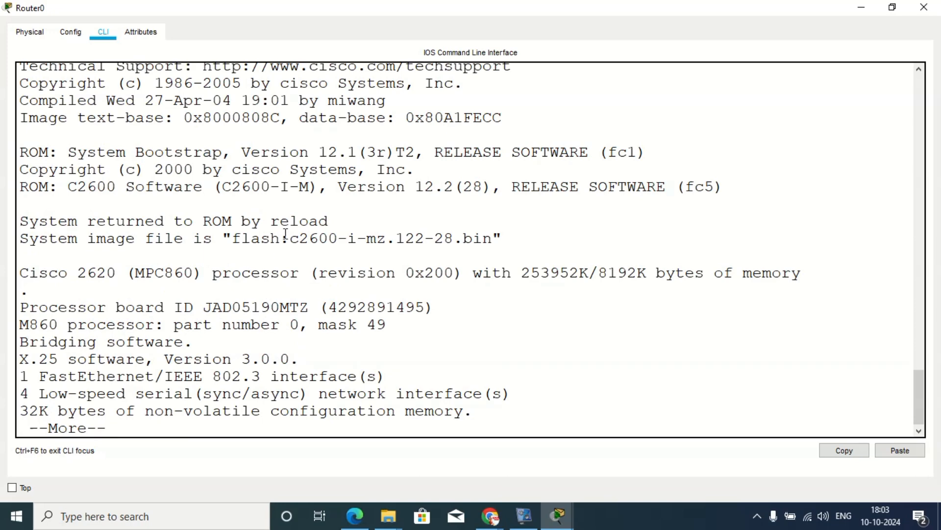
scroll(264, 164, up, 1)
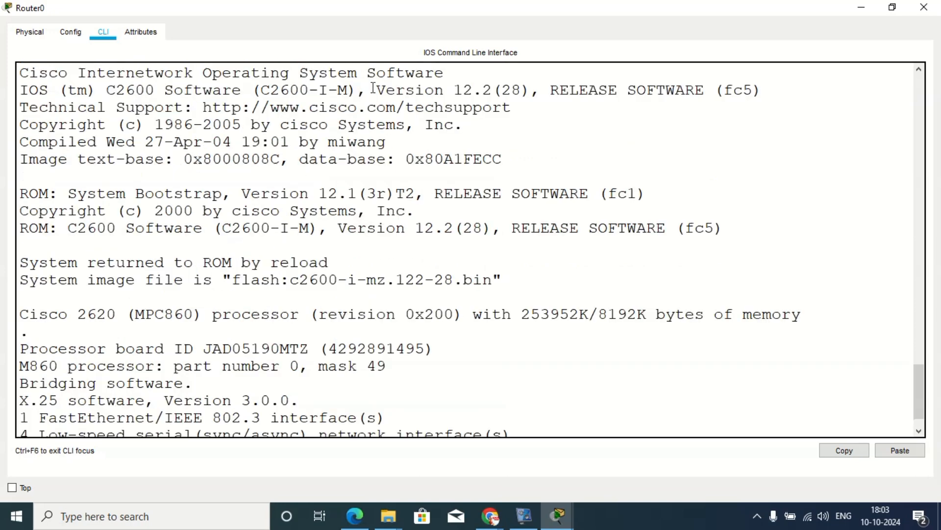
drag(369, 90, 509, 97)
click(569, 148)
scroll(196, 177, down, 1)
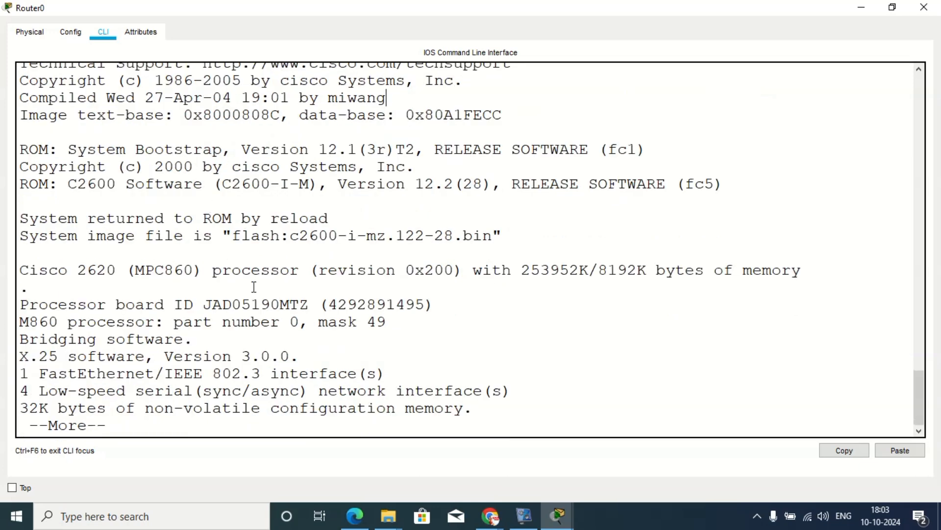
key(space)
key(ctrl+z)
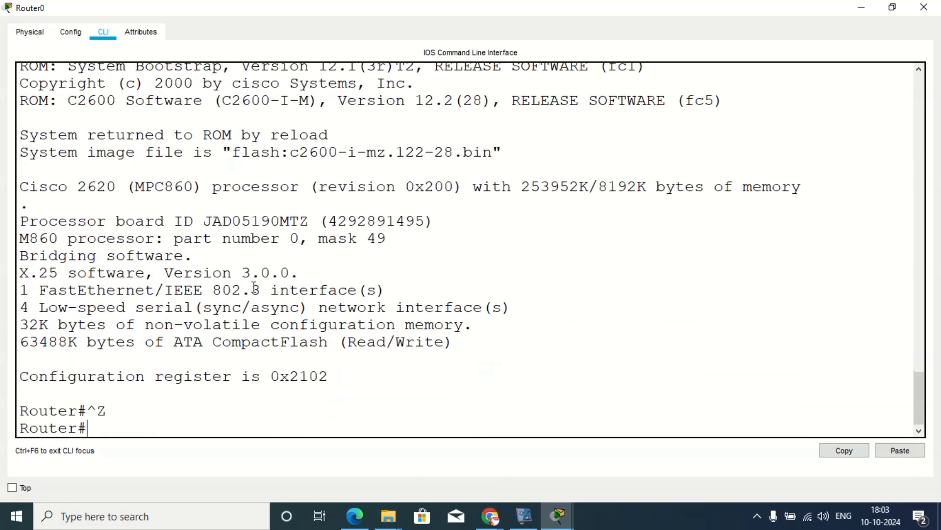
Run sh interfaces on Router0 and page through the complete output back to the prompt.
text(sh int)
key(Tab)
key(Return)
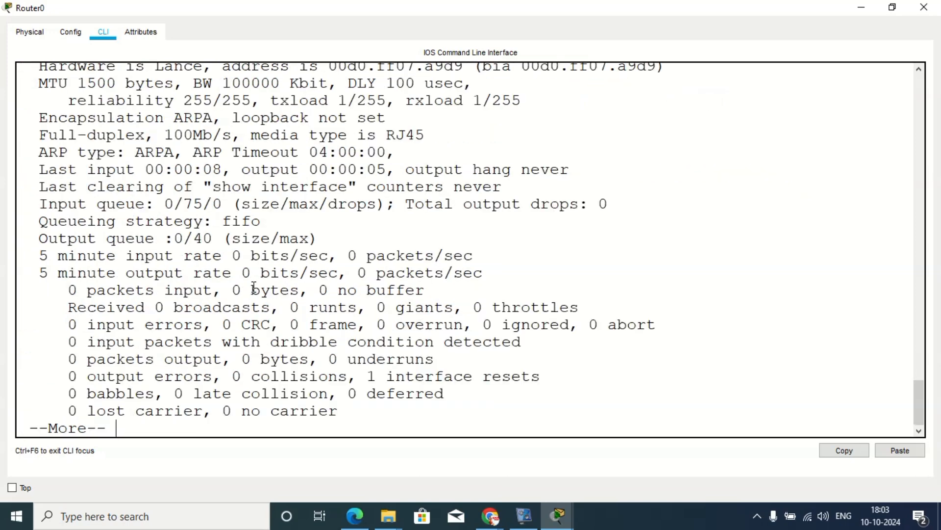
scroll(204, 274, up, 2)
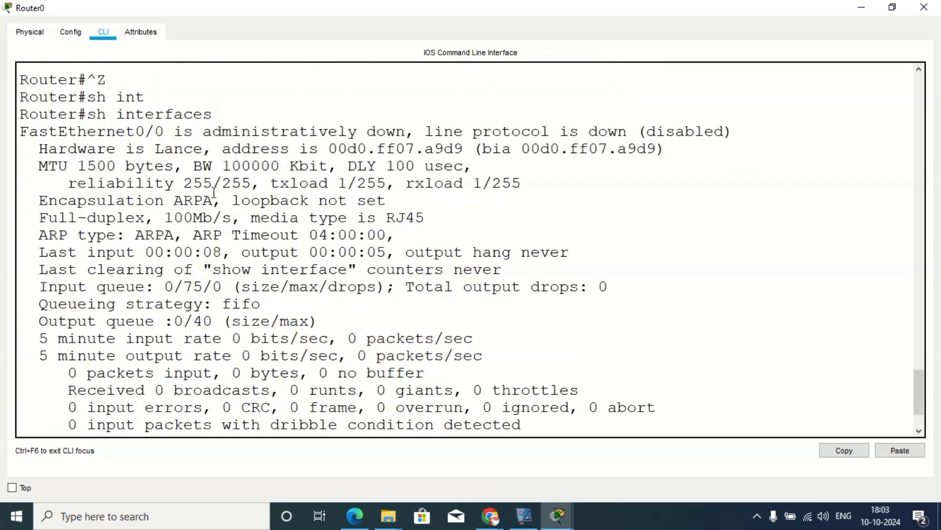
key(space)
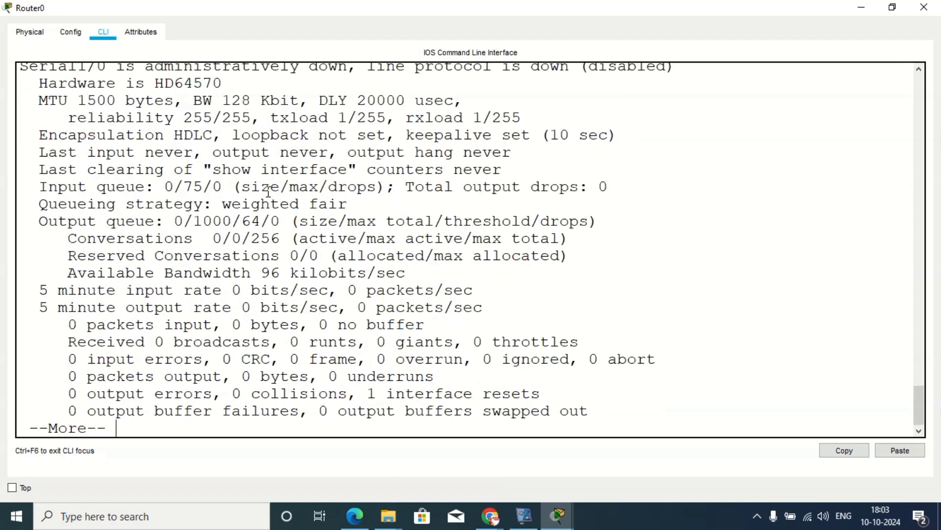
key(space)
key(space)
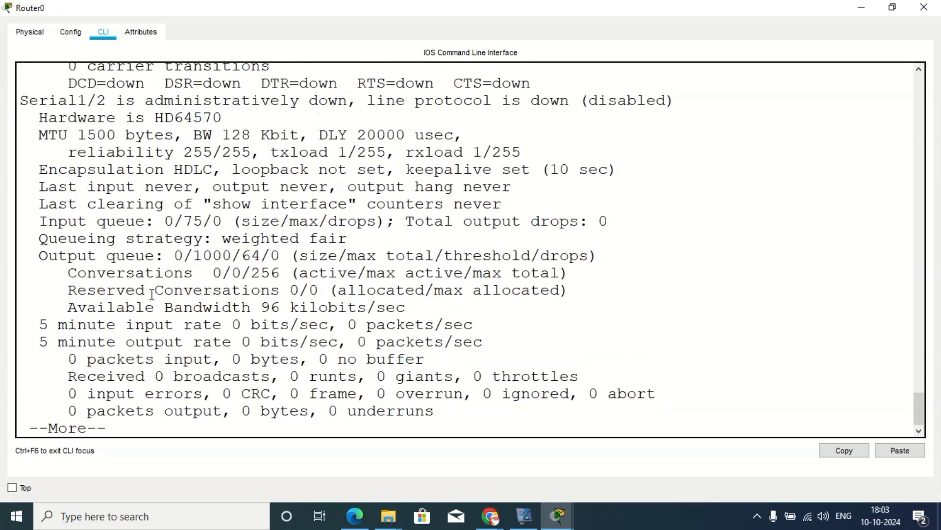
key(space)
key(space)
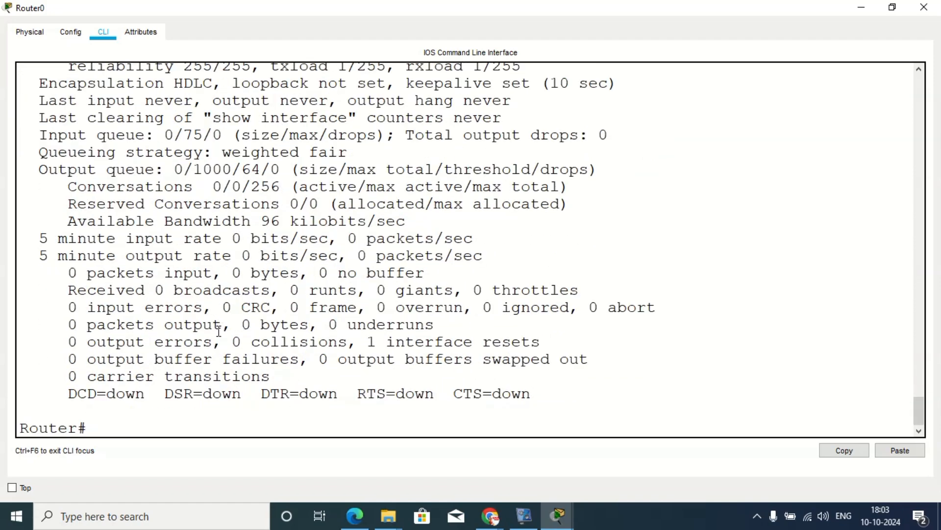
Review the interface output from Serial1/3 back to Serial1/0, examining line status, encapsulation, loopback, txload and keepalive.
scroll(206, 335, up, 2)
scroll(206, 335, up, 5)
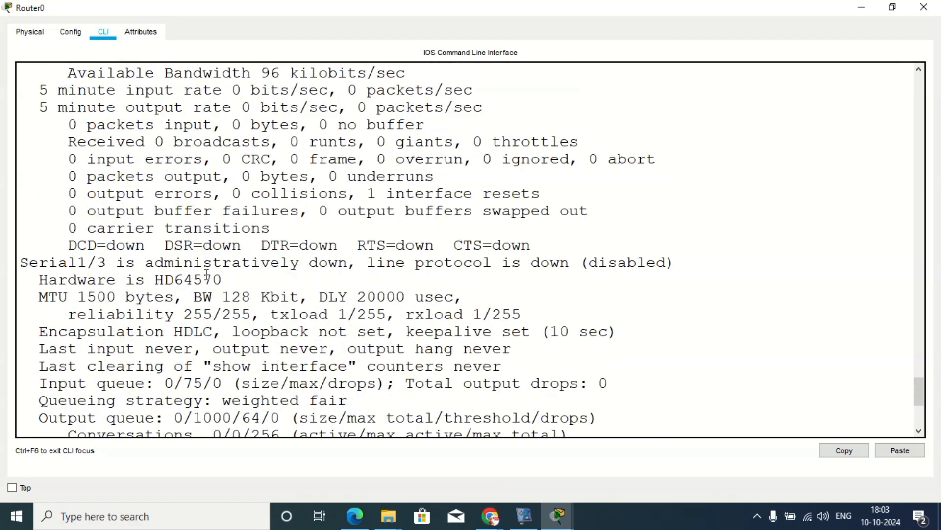
scroll(187, 236, up, 5)
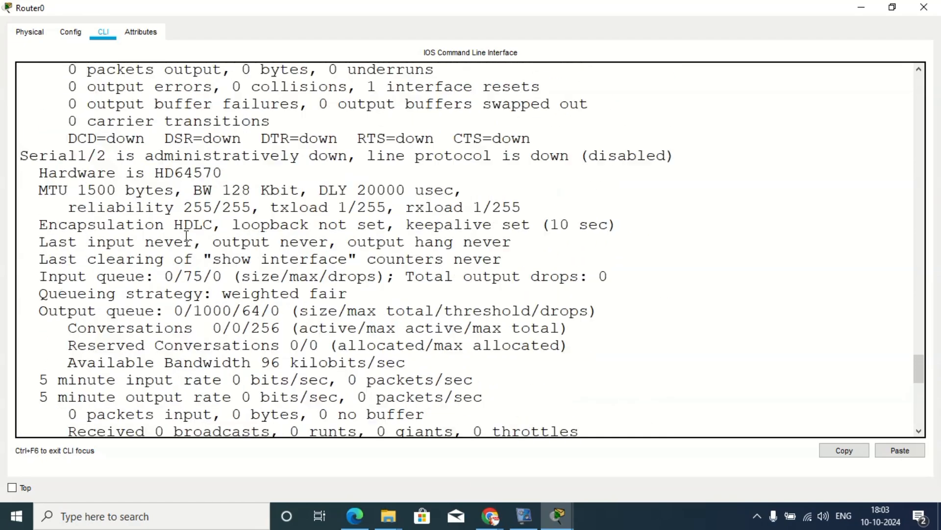
scroll(217, 192, up, 8)
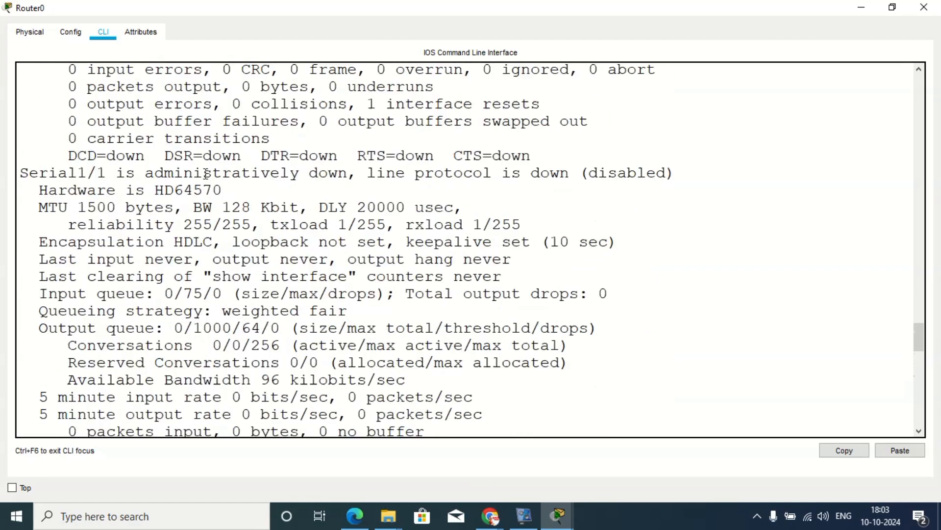
drag(240, 200, 339, 201)
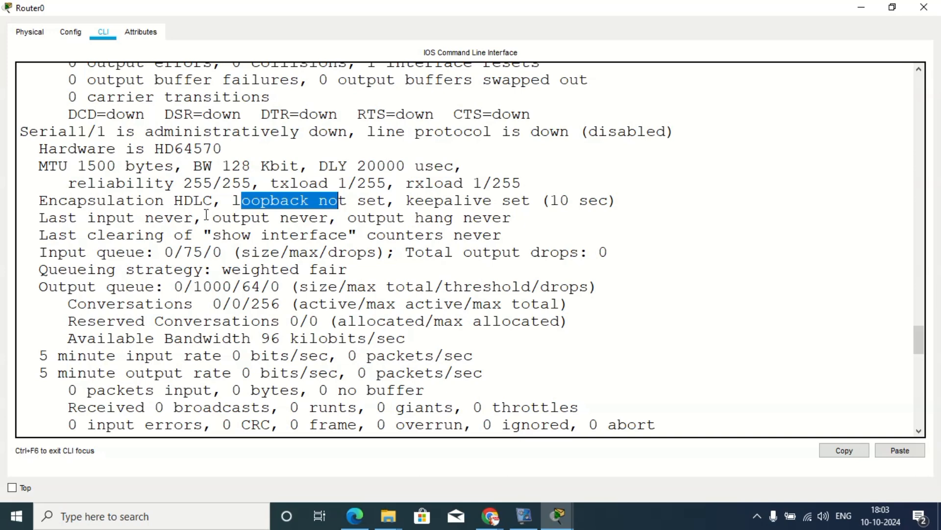
scroll(273, 212, up, 3)
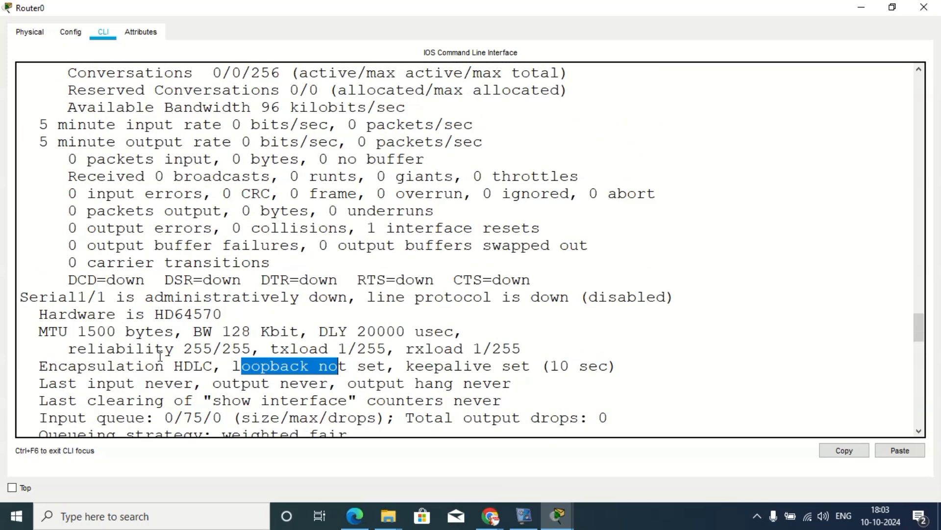
drag(83, 365, 175, 366)
drag(279, 349, 328, 349)
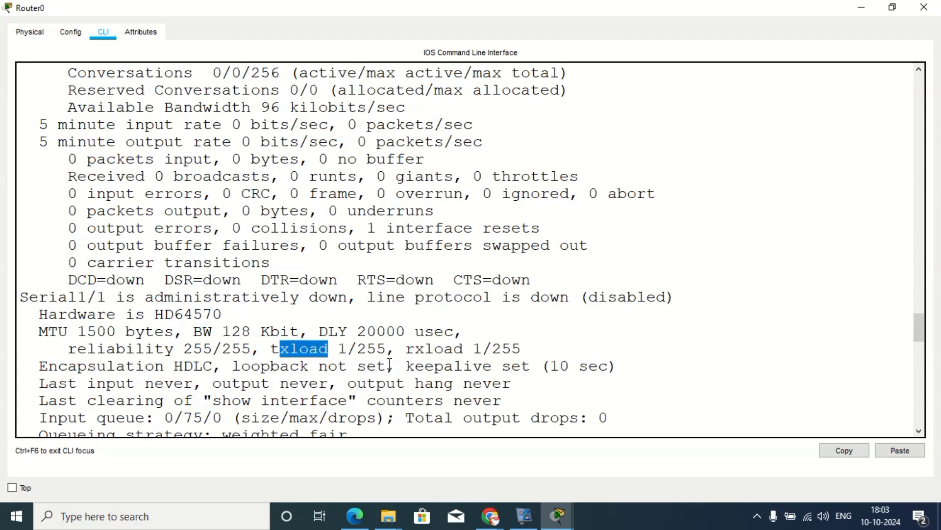
drag(402, 365, 492, 365)
scroll(492, 366, up, 2)
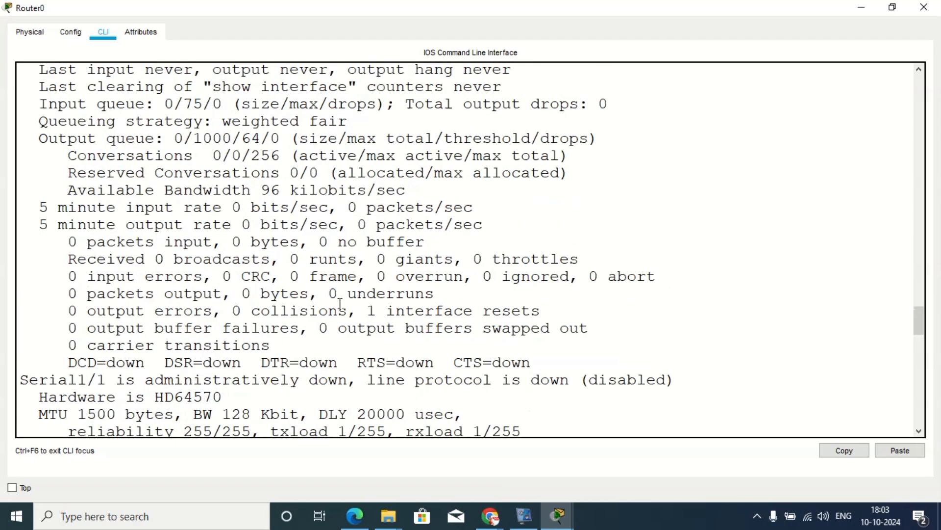
scroll(89, 254, up, 3)
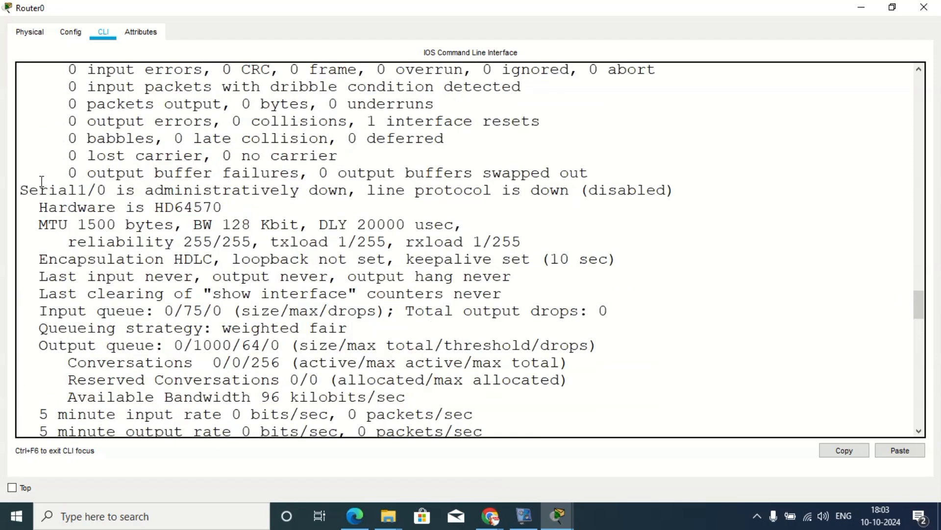
drag(39, 190, 154, 196)
scroll(139, 248, up, 3)
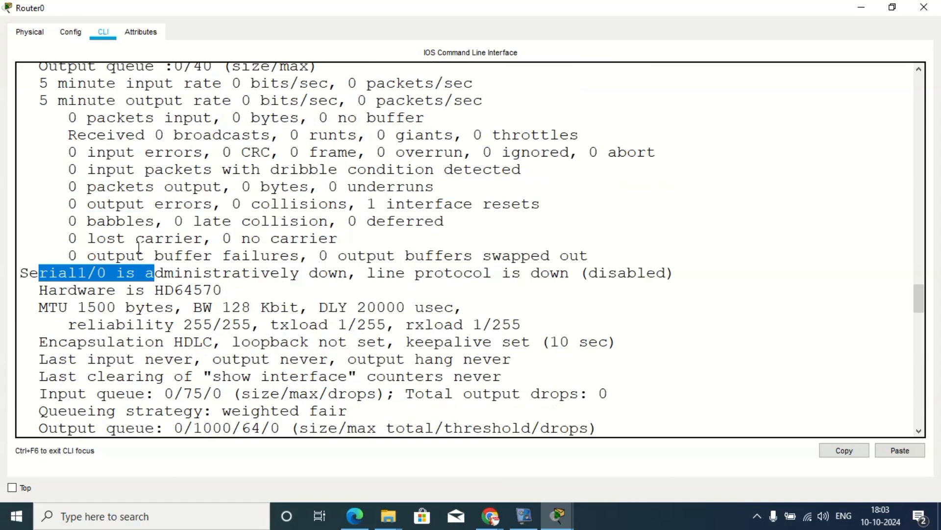
Review the FastEthernet0/0 details in the earlier interface output and run sh ip interface brief on Router0.
scroll(138, 247, up, 4)
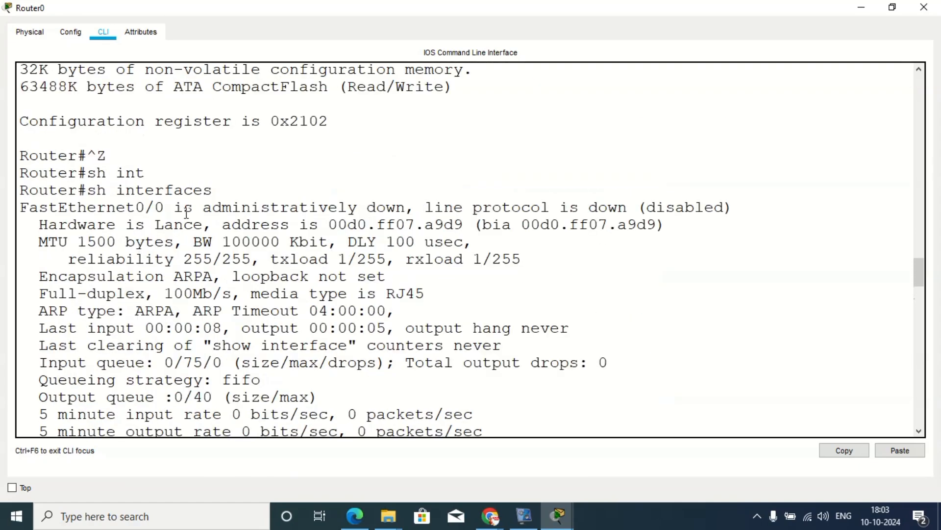
scroll(192, 218, down, 5)
scroll(192, 217, down, 13)
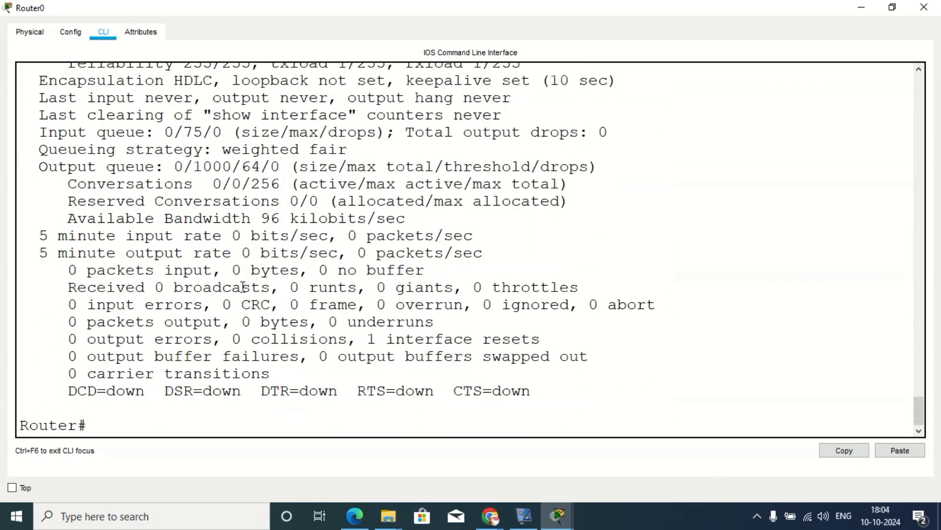
text(sh ip in)
key(Tab)
text(b)
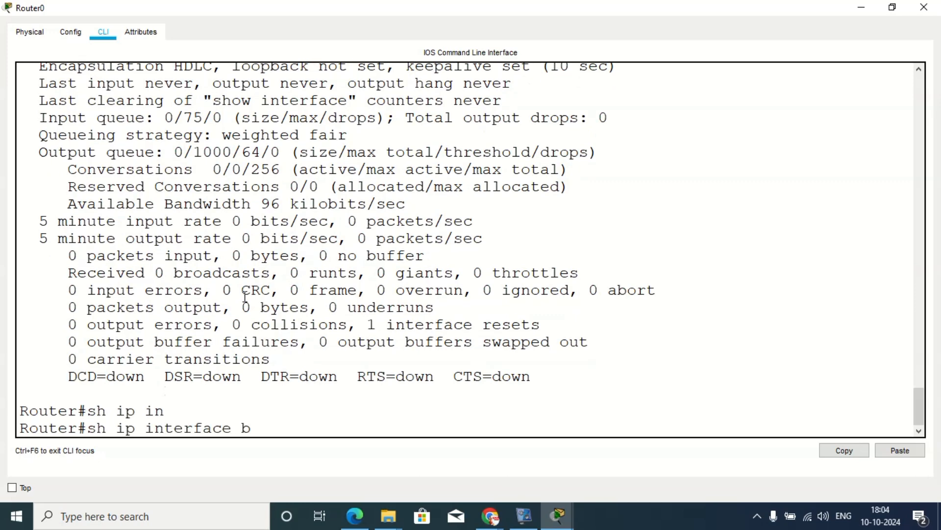
key(Tab)
key(Return)
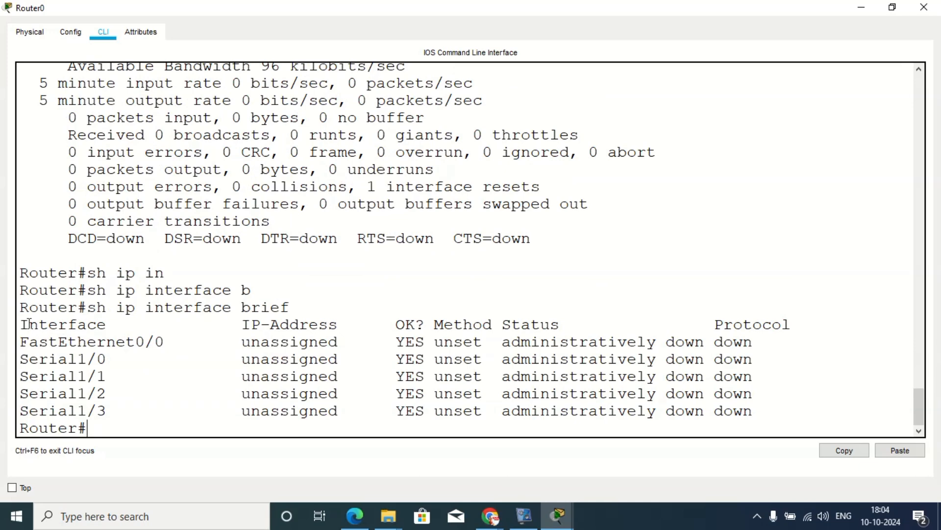
Examine the interface column of the brief summary, covering FastEthernet0/0 and Serial1/0 through Serial1/3.
drag(28, 324, 116, 411)
click(140, 423)
drag(29, 337, 153, 342)
drag(66, 360, 101, 411)
drag(157, 422, 153, 390)
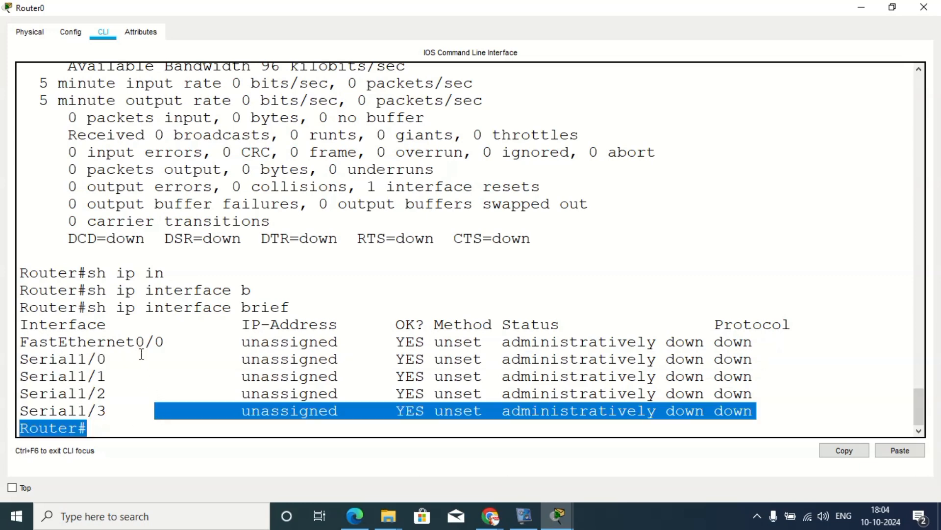
click(142, 353)
drag(40, 359, 115, 361)
click(182, 393)
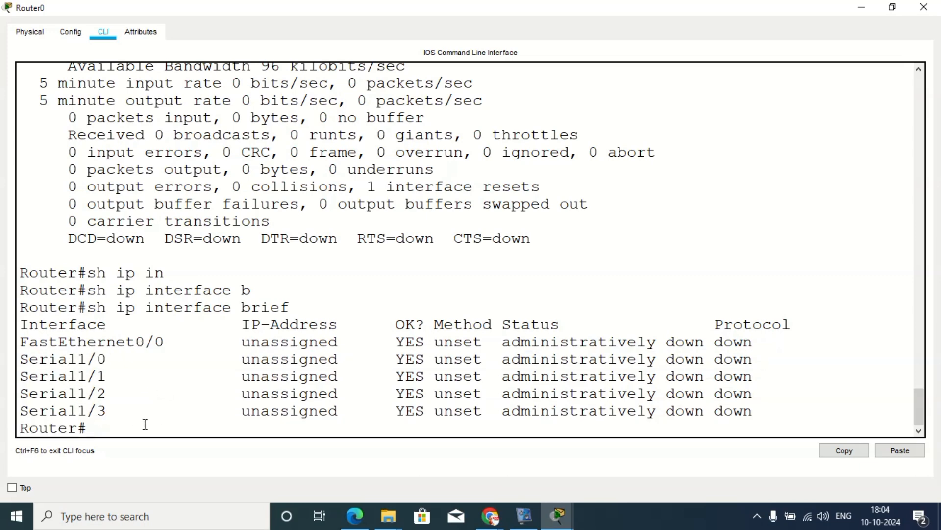
Enter global configuration mode on Router0 and open interface serial 1/0 for configuration.
text(config t)
key(Return)
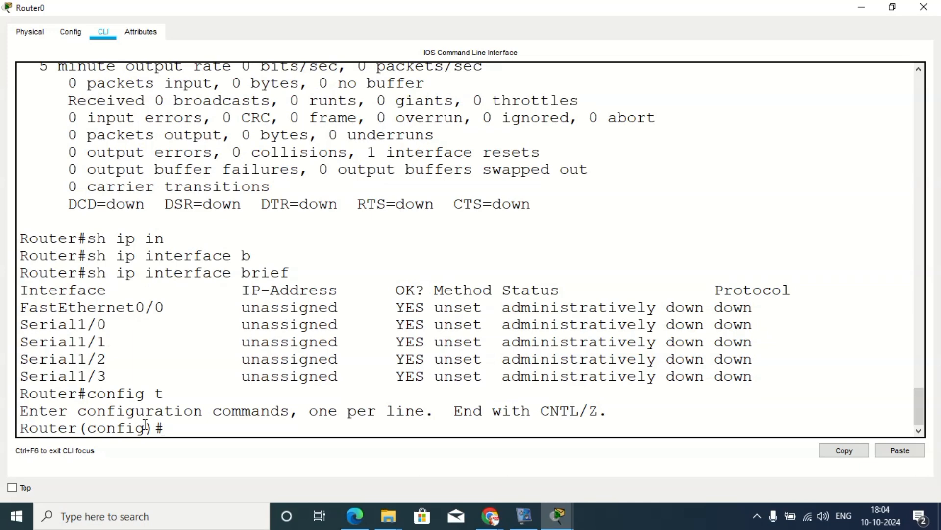
text(int)
key(Tab)
text(se)
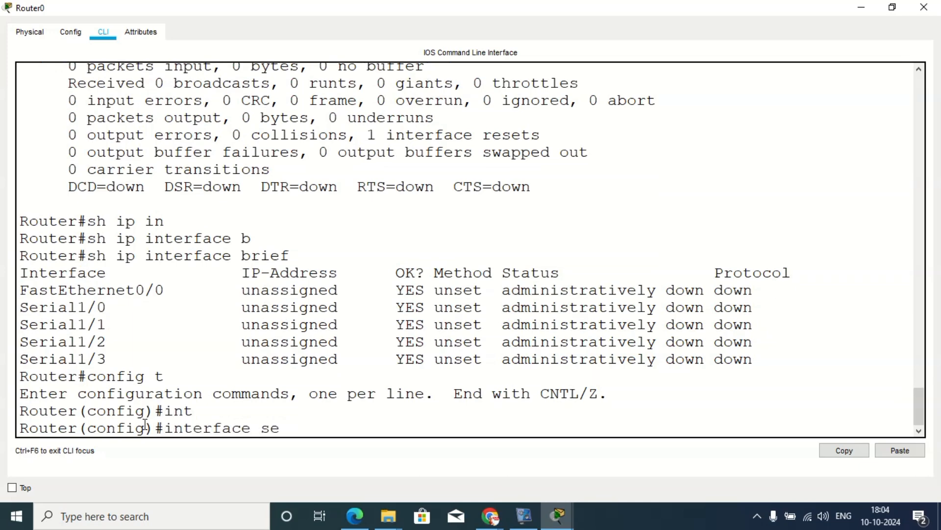
text(r)
key(Tab)
text(1/)
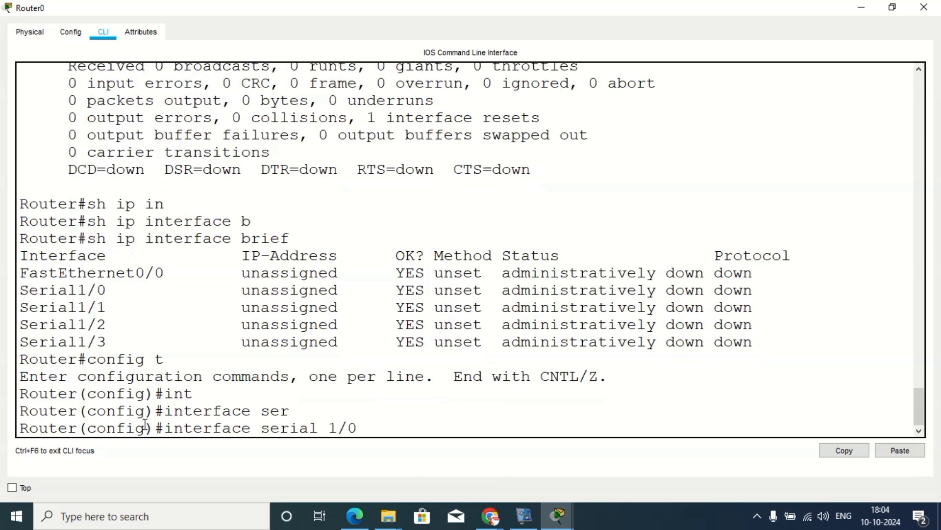
text(0)
key(Return)
Assign IP address 10.0.0.1 with subnet mask 255.0.0.0 to Router0's Serial1/0 interface.
text(ip ad)
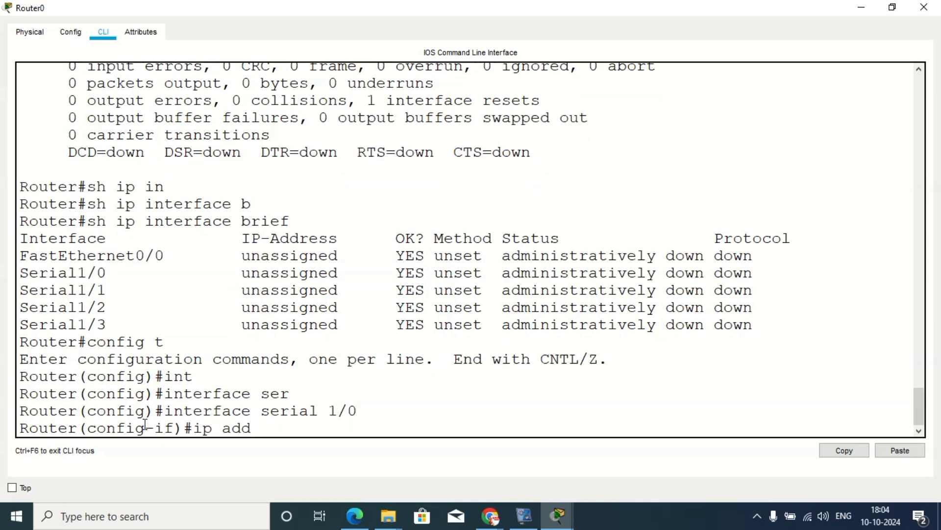
text(d 10.0.0.1 255.0.0)
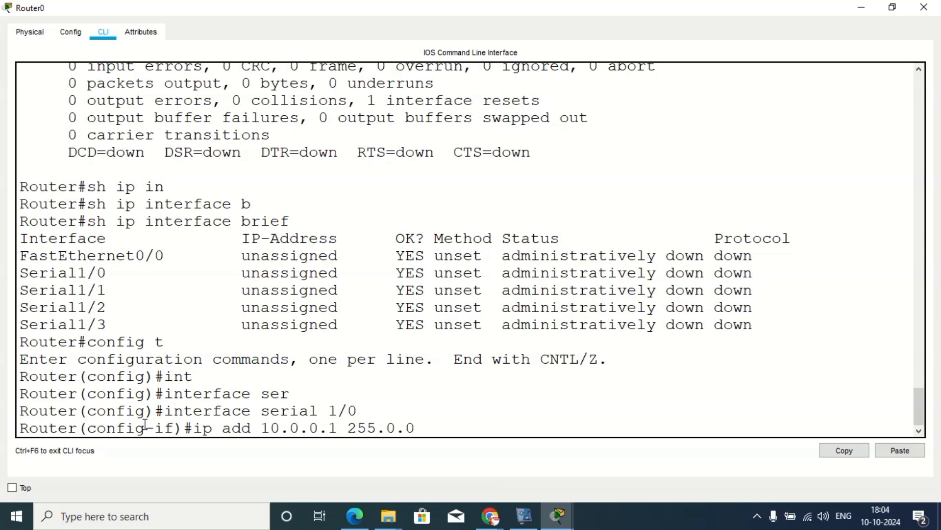
text(.0)
key(Return)
Set the clock rate of Router0's Serial1/0 interface to 64000.
text(clo)
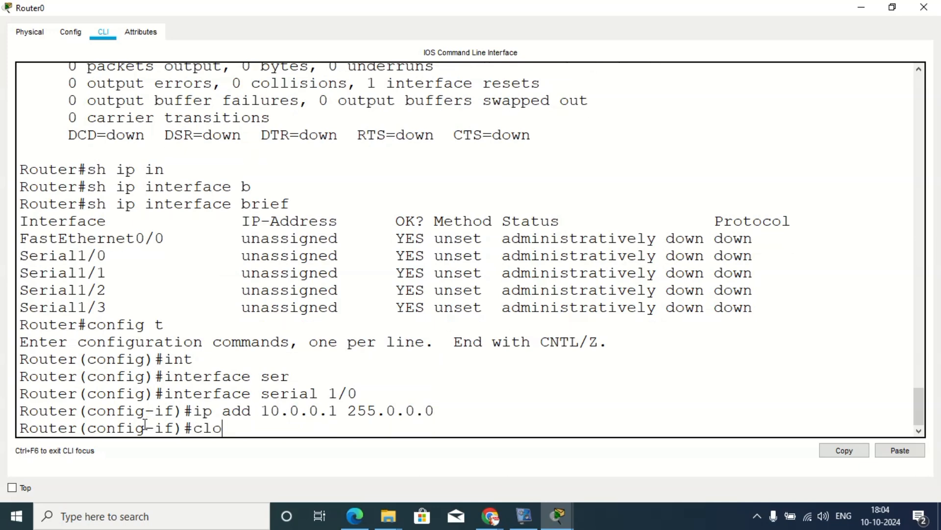
text(c)
key(Tab)
text(ra)
key(Tab)
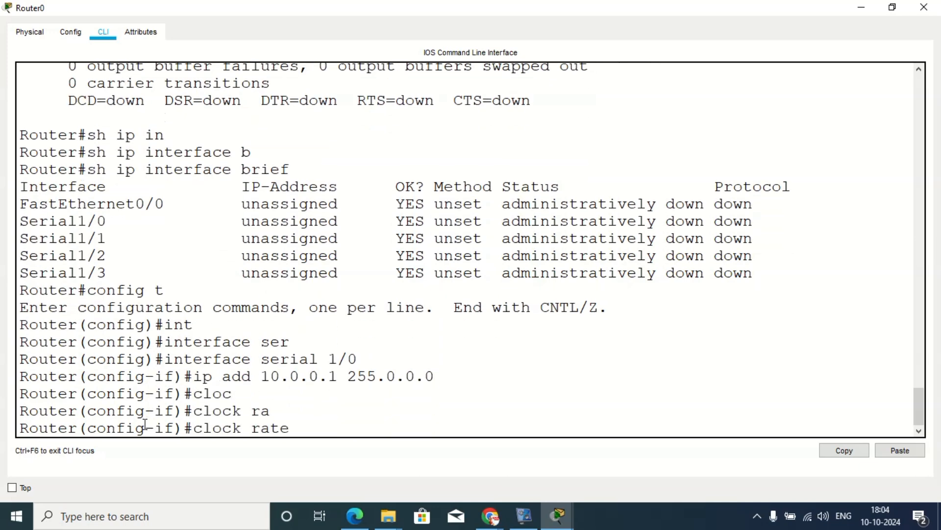
text(64000)
key(Return)
Enable Router0's Serial1/0 interface with no shutdown and exit to global configuration mode.
text(no shu)
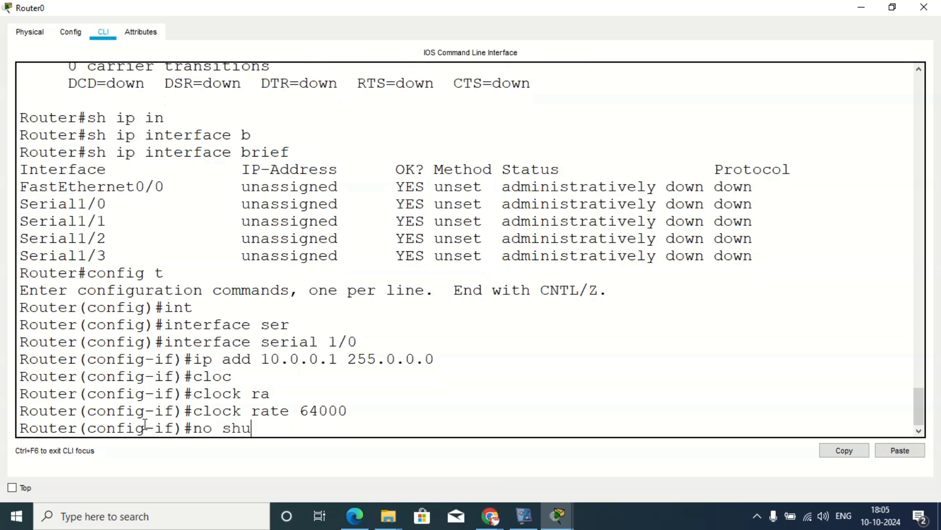
text(t)
key(Tab)
key(Return)
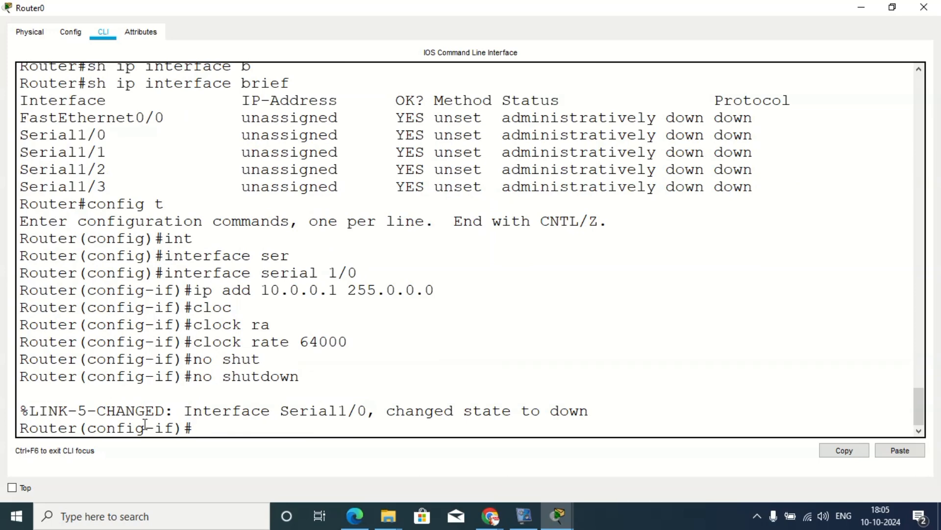
text(exit)
key(Return)
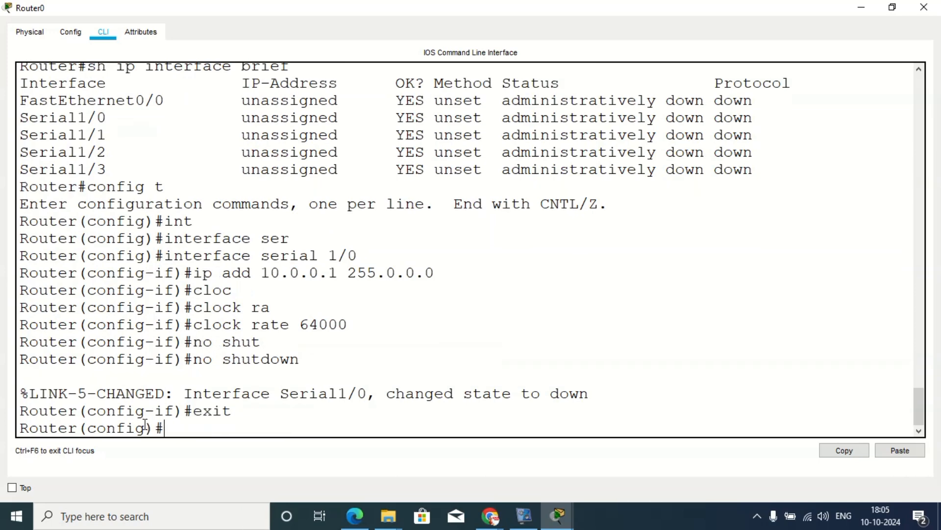
Open interface fastEthernet 0/0 on Router0 for configuration.
text(int)
key(Tab)
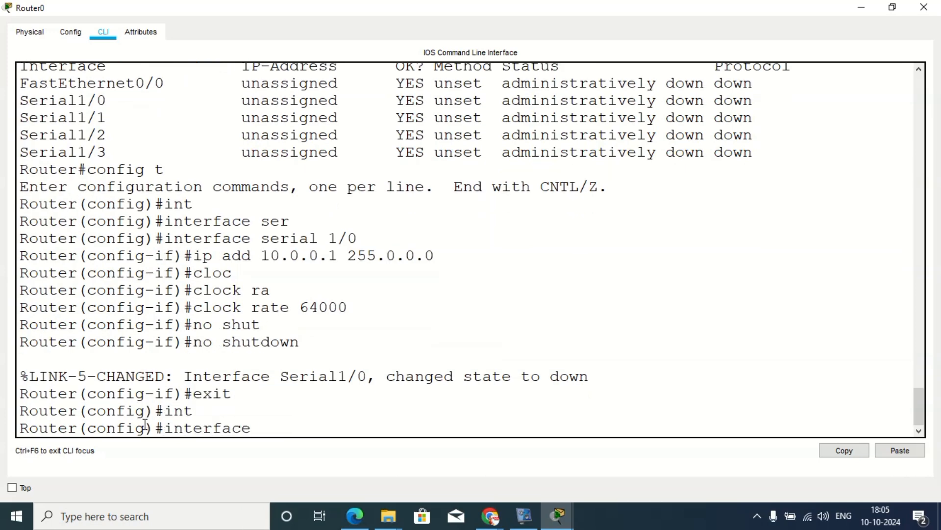
text(fa)
key(Tab)
text(0/0)
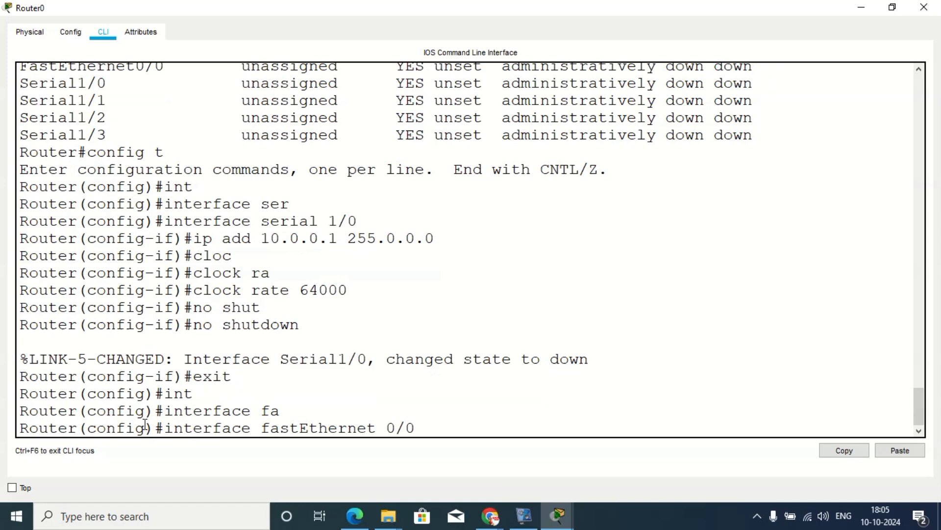
key(Return)
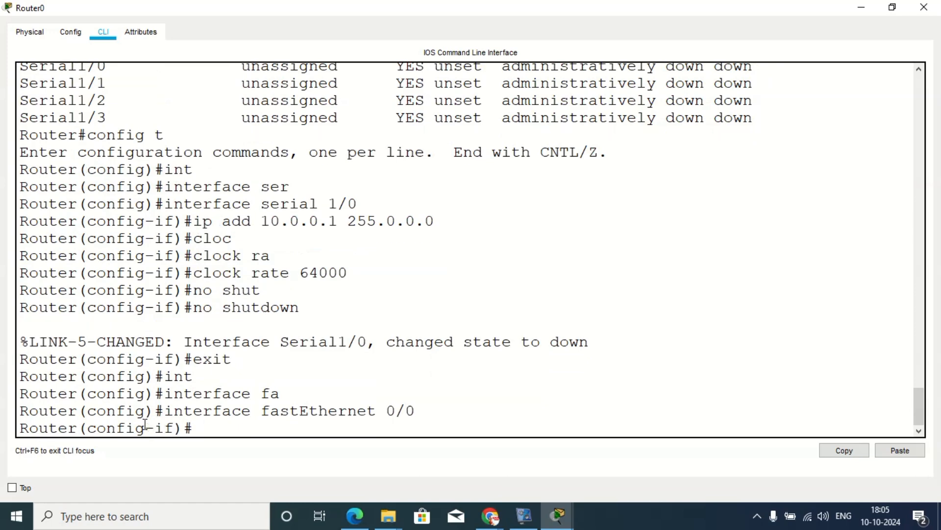
Assign IP address 192.168.10.1 with subnet mask 255.255.255.0 to Router0's FastEthernet0/0 interface.
text(1)
text(ip)
text(add)
key(Tab)
text(1)
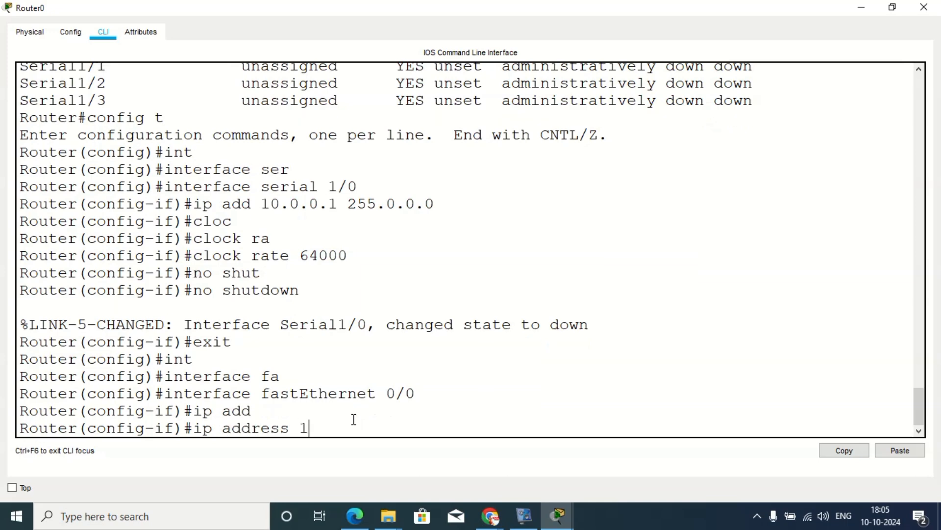
text(92.168.10.1 255.2)
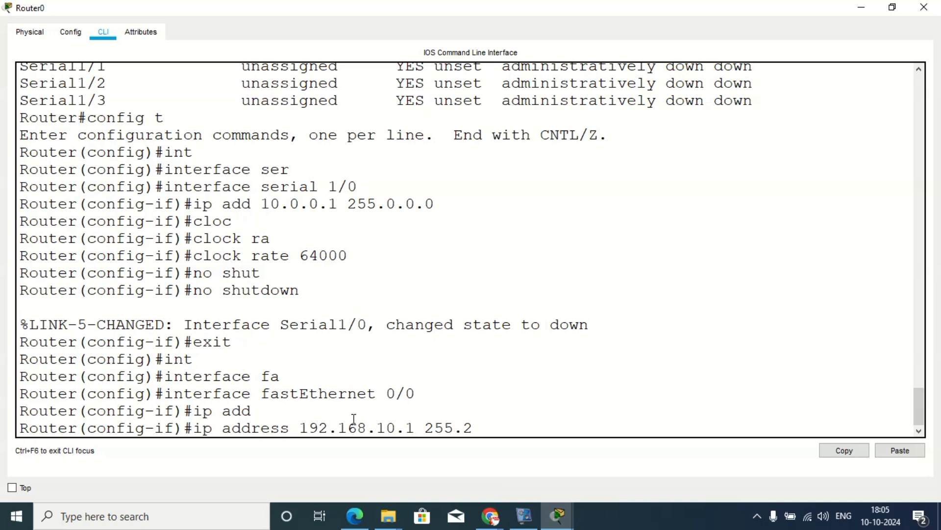
text(55.255.0)
key(Return)
Enable Router0's FastEthernet0/0 interface with no shutdown and leave configuration mode for the privileged prompt.
text(n)
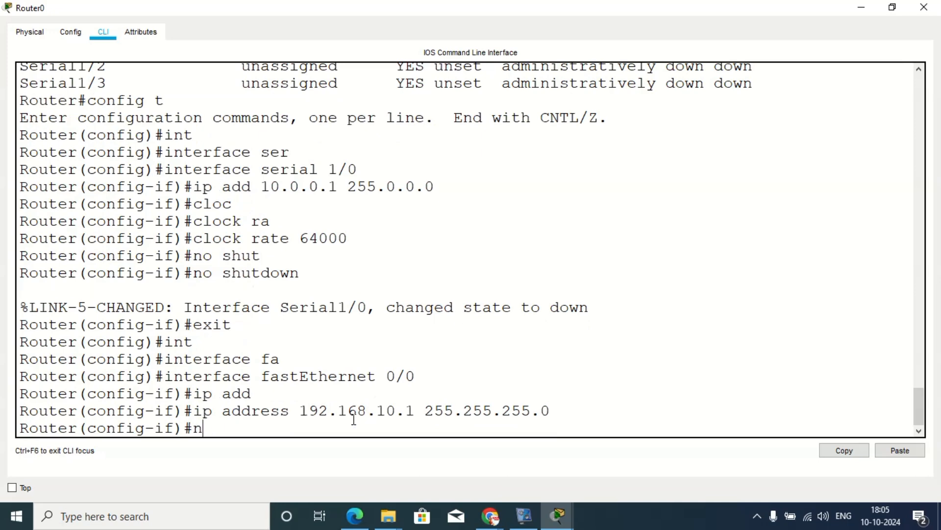
text(o shut)
key(Tab)
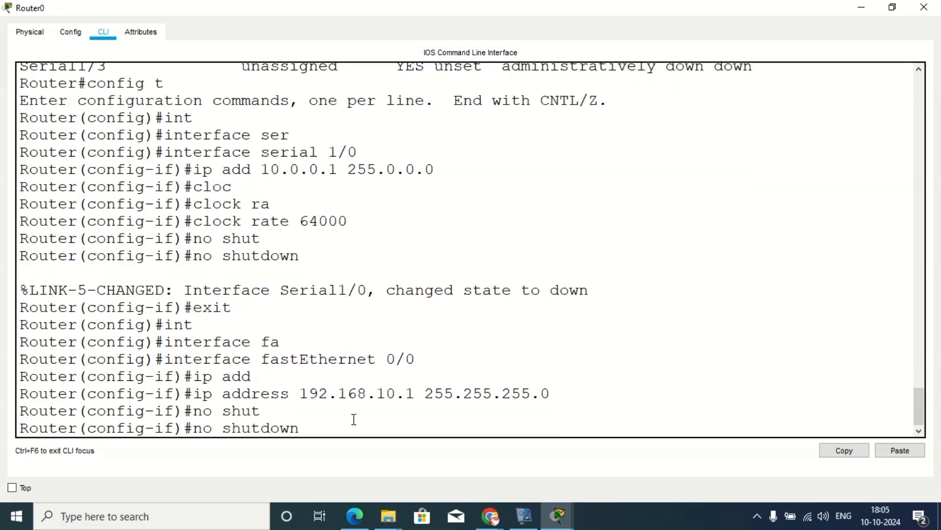
key(Return)
text(!)
key(ctrl+z)
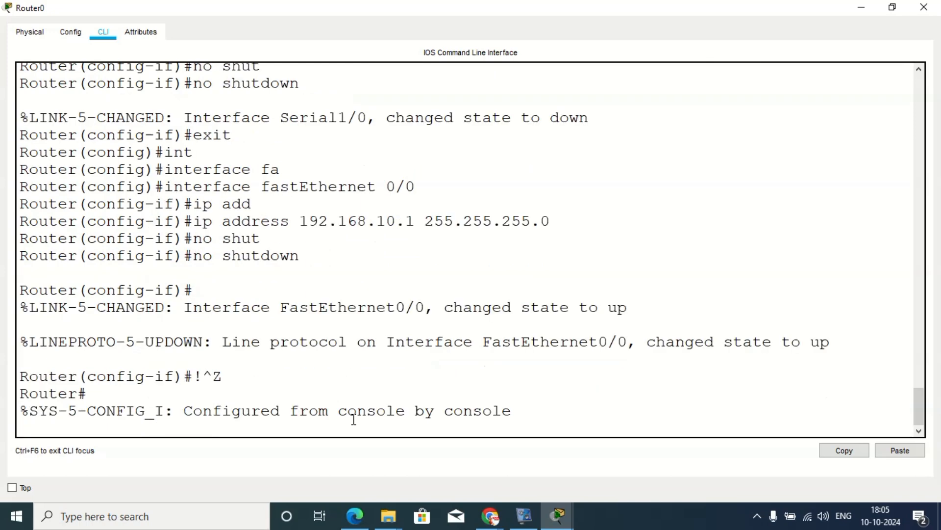
Save Router0's configuration with the wr command.
text(wr)
key(Return)
key(Return)
key(Return)
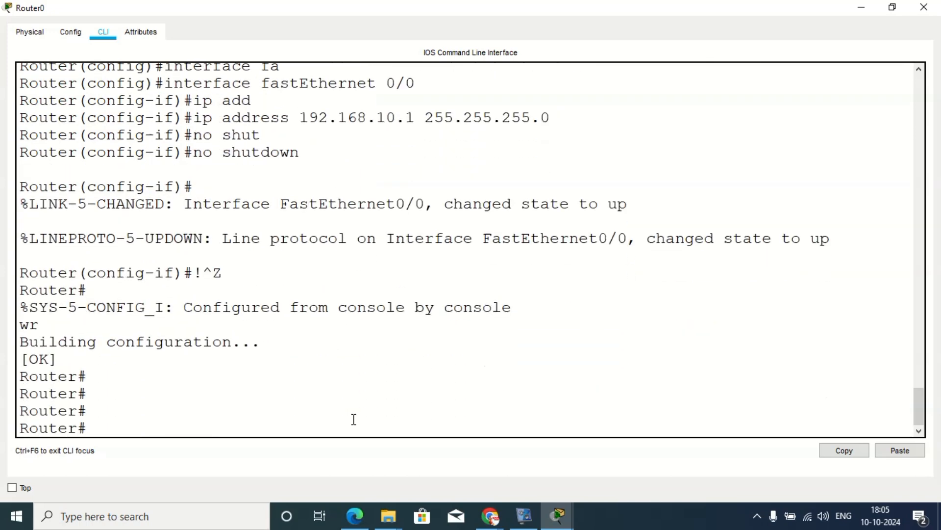
Run sh ip interface brief on Router0 and check the IP addresses of FastEthernet0/0 and Serial1/0.
text(sh ip in)
key(Tab)
text(b)
key(Tab)
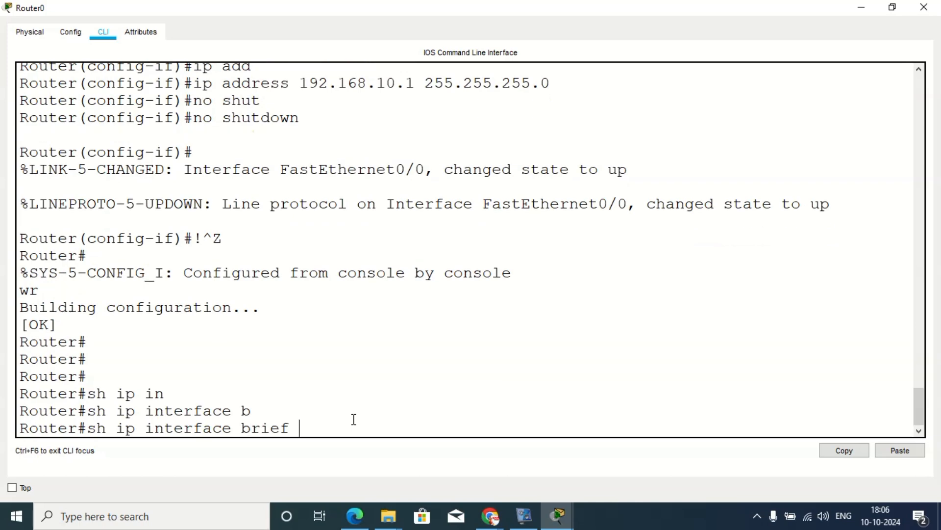
key(Return)
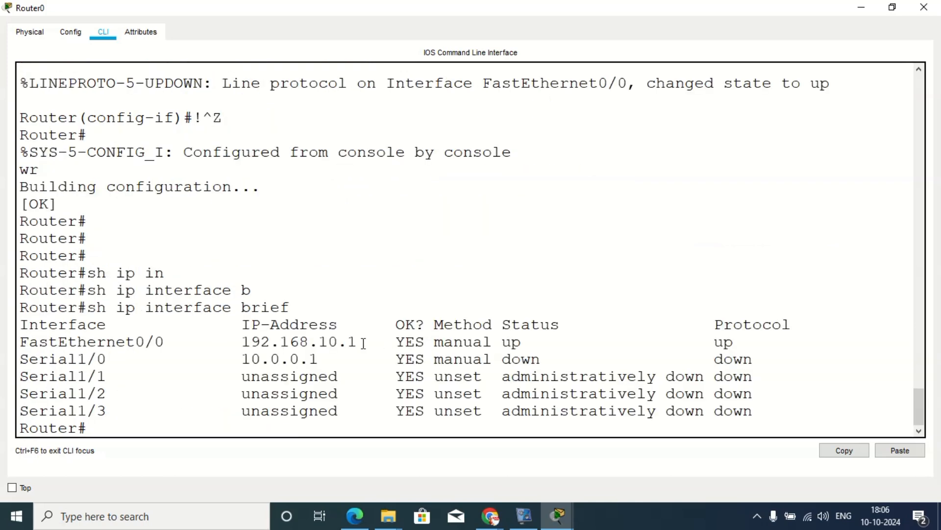
drag(243, 341, 358, 342)
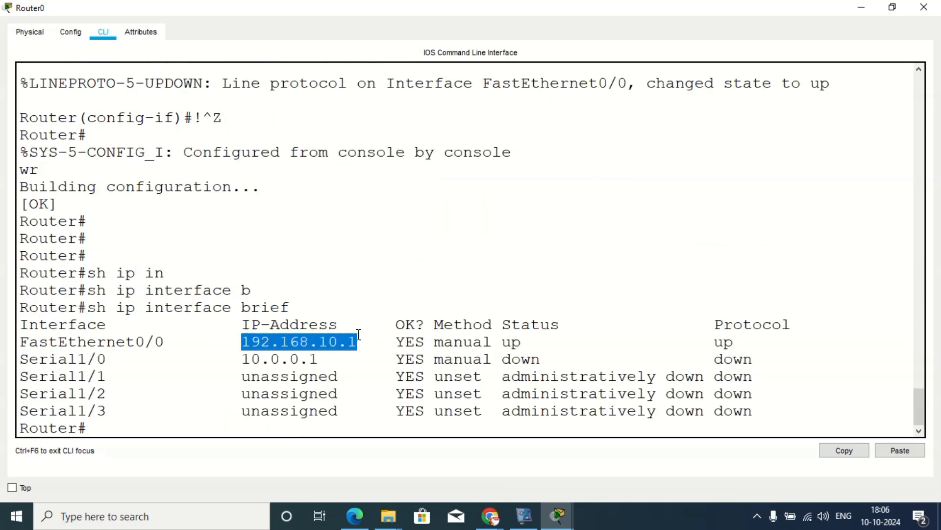
drag(253, 360, 327, 362)
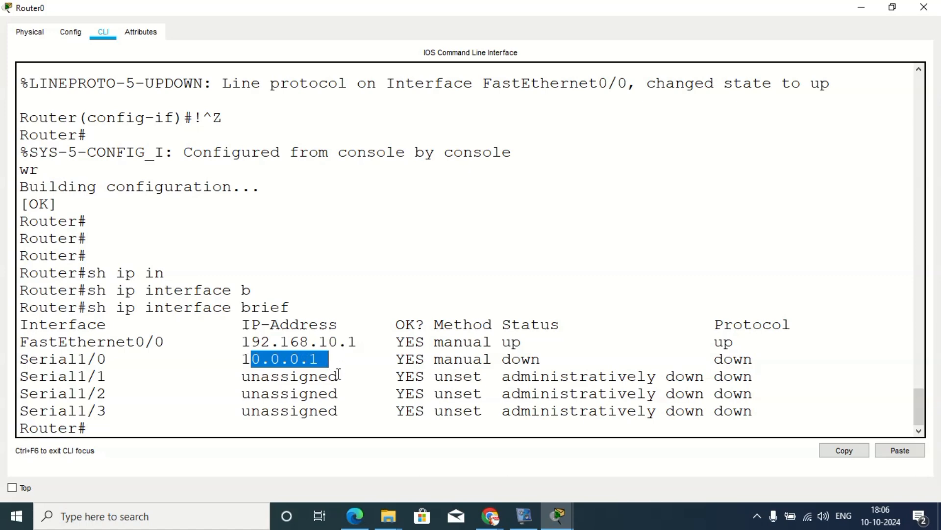
click(147, 435)
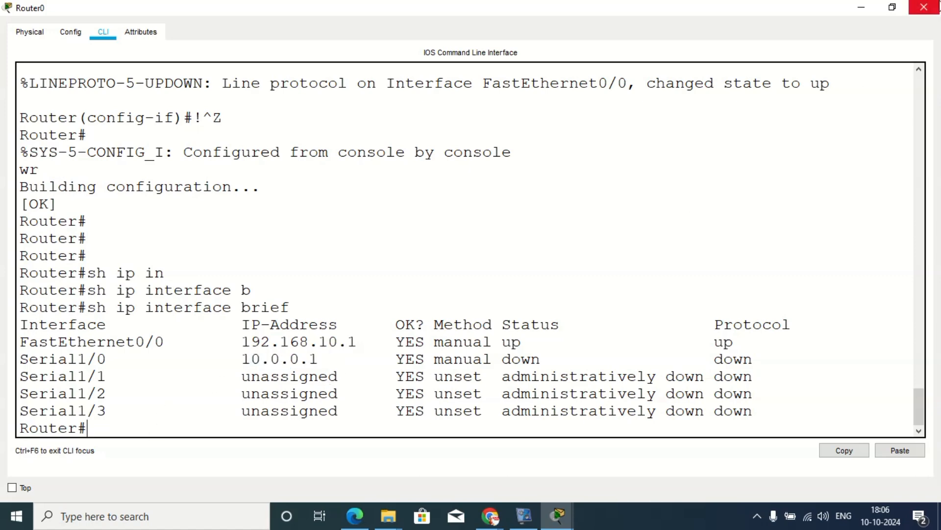
Close Router0's window and open Router1's command line in a maximized window.
click(924, 7)
click(545, 206)
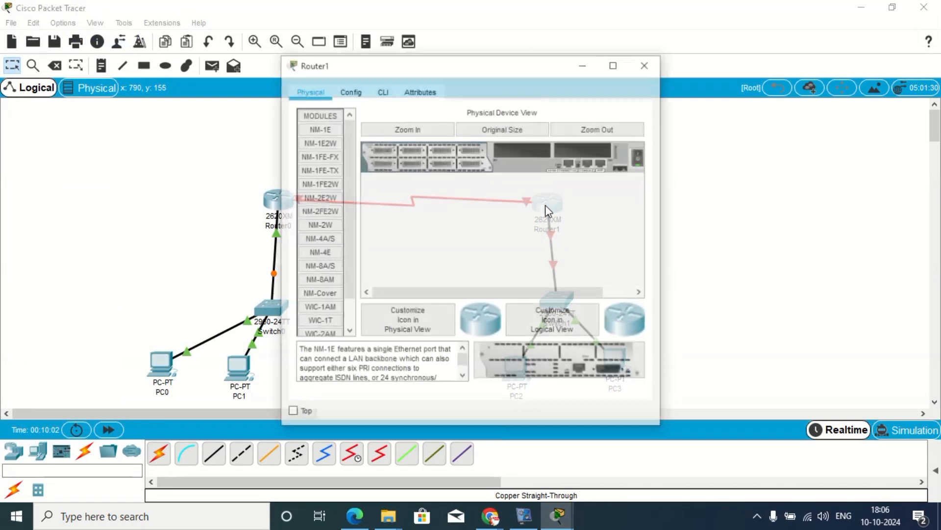
click(382, 91)
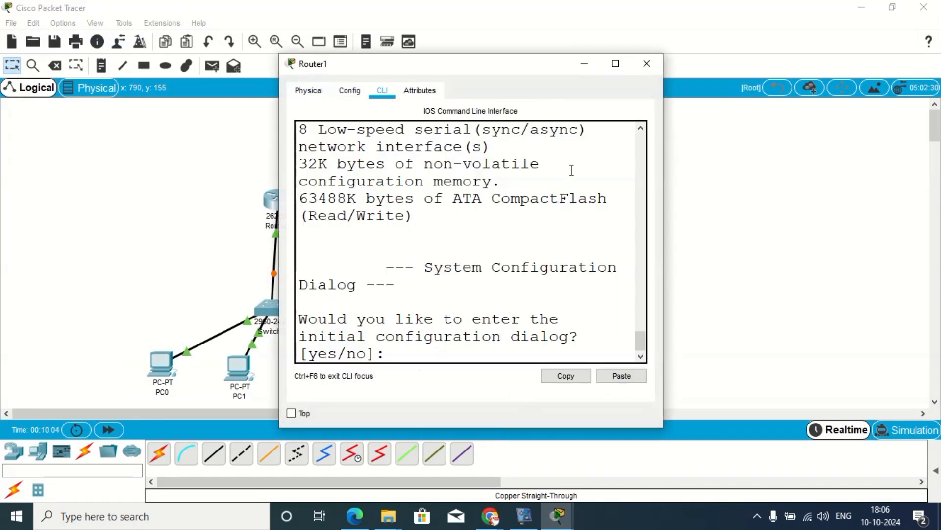
click(615, 64)
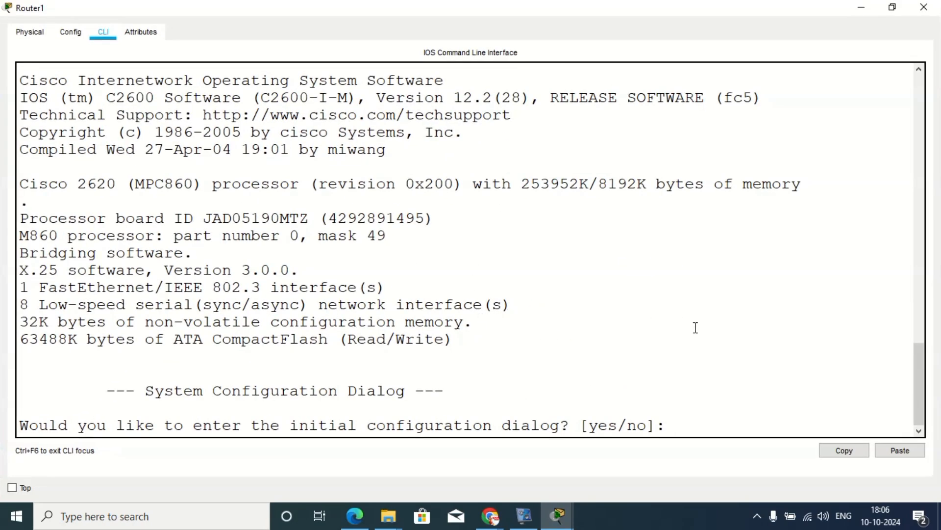
Decline the initial configuration dialog on Router1 by answering n.
key(Return)
key(Return)
key(Return)
text(n)
key(Return)
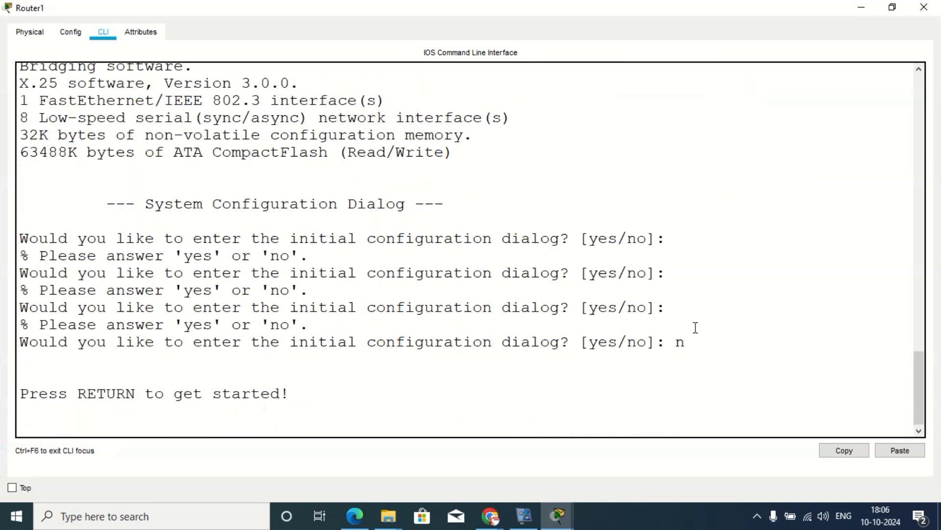
Enter privileged EXEC mode on Router1 with enable and start global configuration mode with config t.
key(Return)
key(Return)
key(Return)
text(en)
key(Tab)
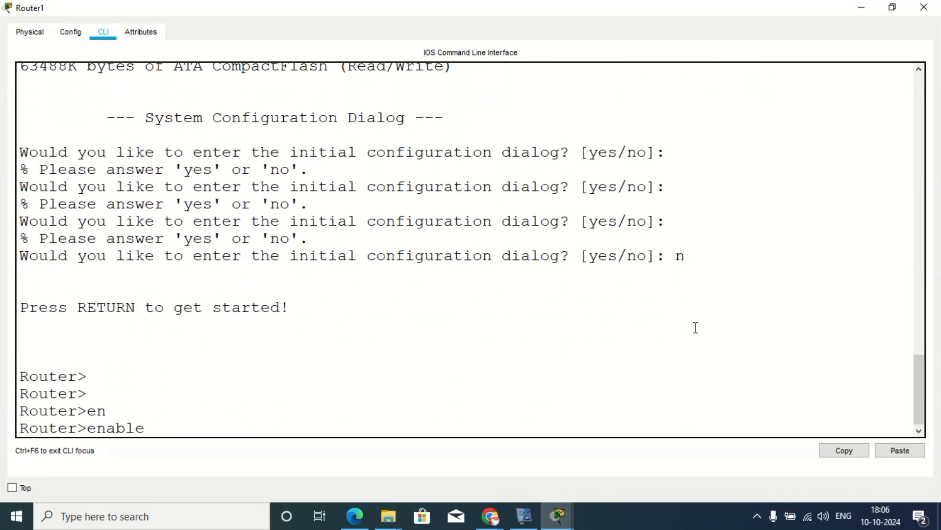
key(Return)
key(Return)
key(Return)
text(config t)
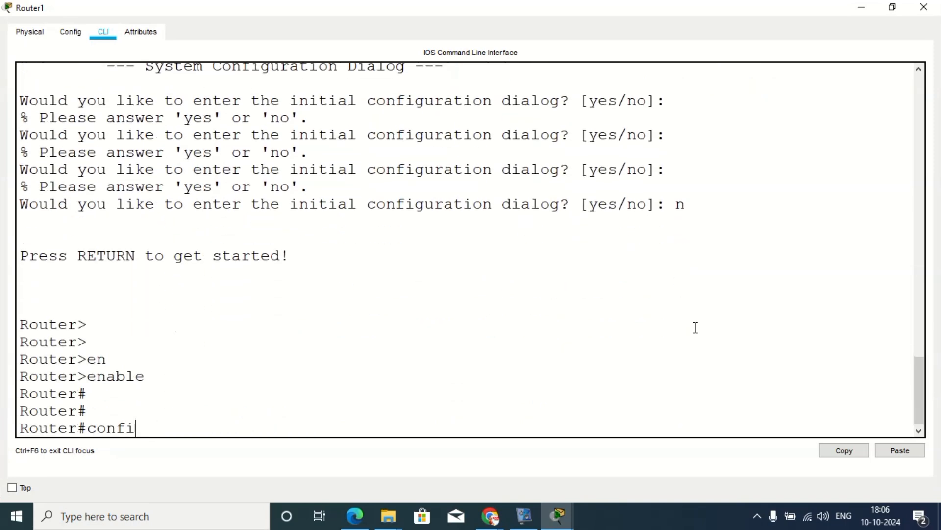
key(Return)
Assign IP address 10.0.0.2 with subnet mask 255.0.0.0 to Router1's serial 1/0 interface.
text(in)
key(Tab)
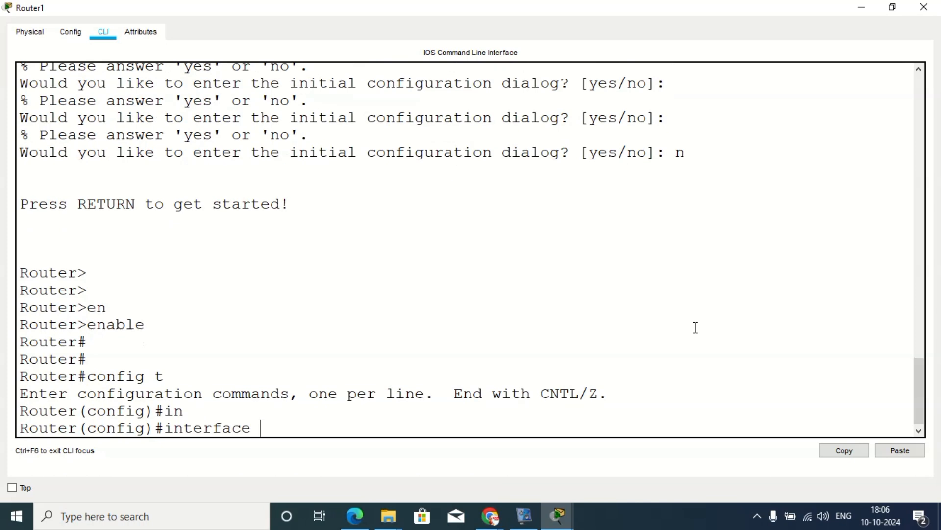
text(ser)
key(Tab)
text(1/1)
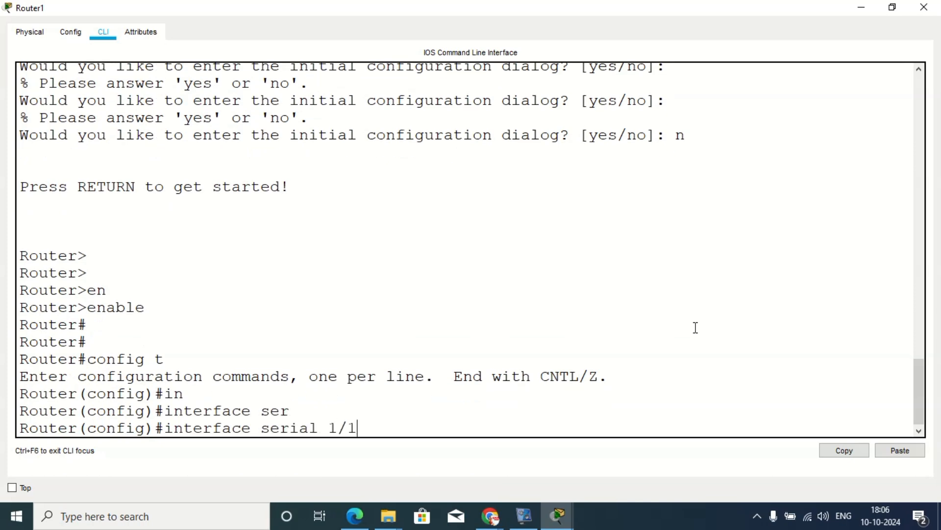
key(BackSpace)
text(0)
key(Return)
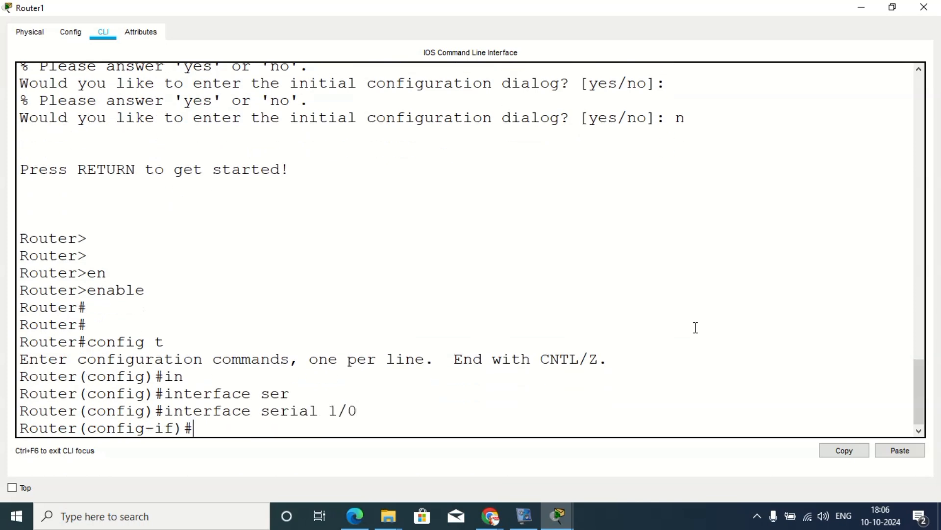
text(ip add)
key(Tab)
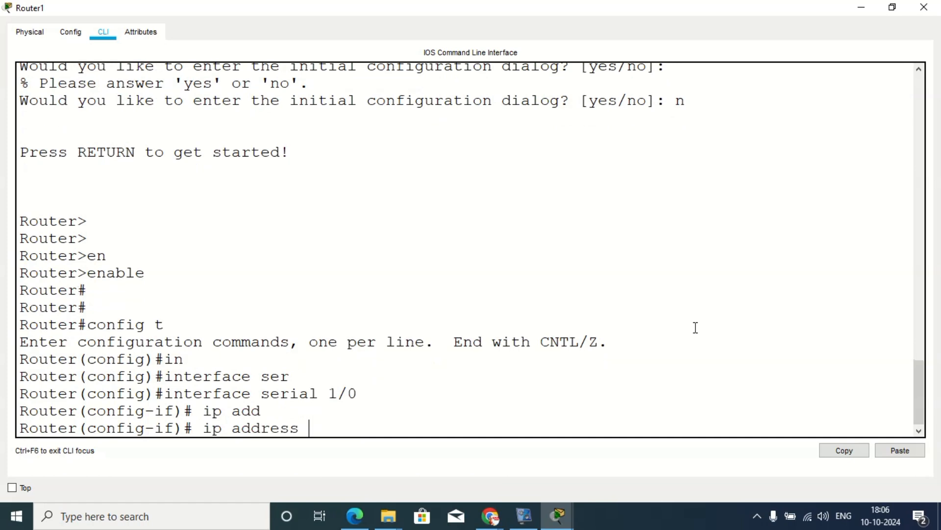
text(10.0.0.2 255)
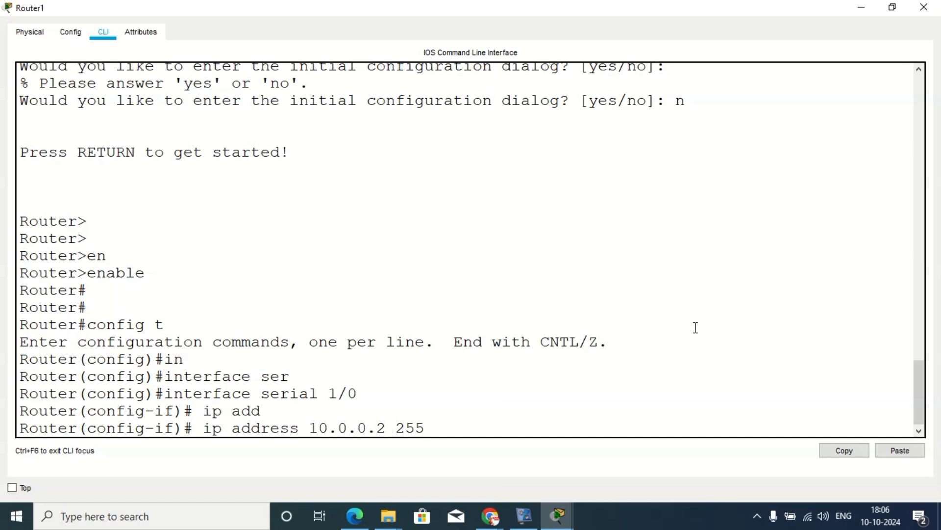
text(.0.0.0)
key(Return)
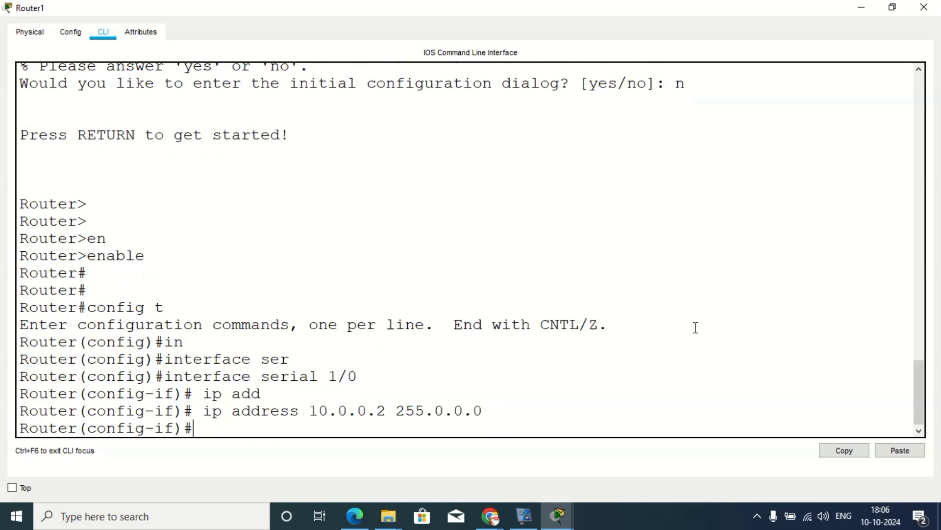
Try to set the clock rate of Router1's serial 1/0 interface to 64000.
text(clo)
key(Tab)
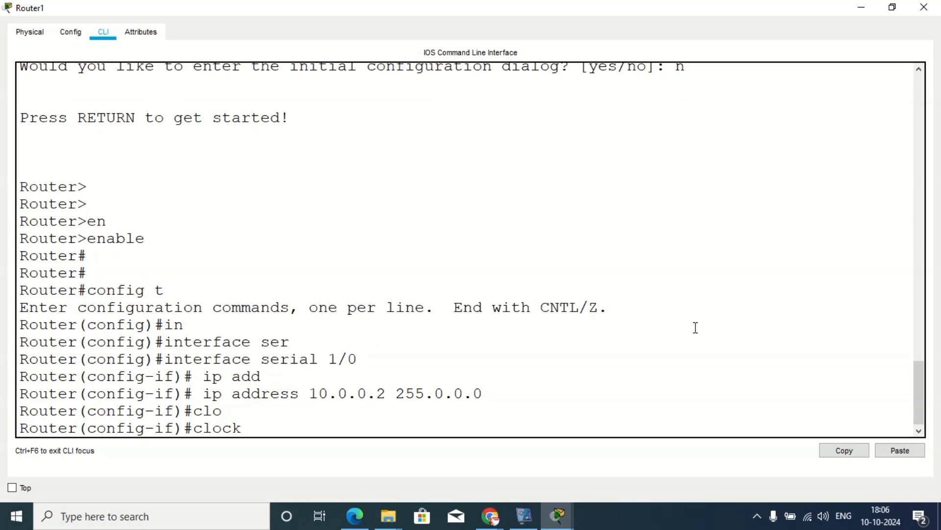
text(ra)
key(Tab)
text(64000)
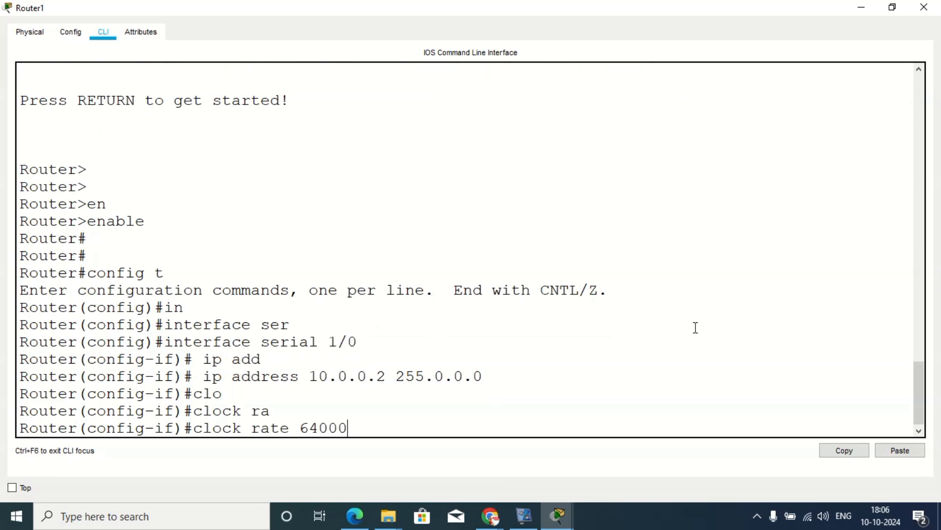
key(Return)
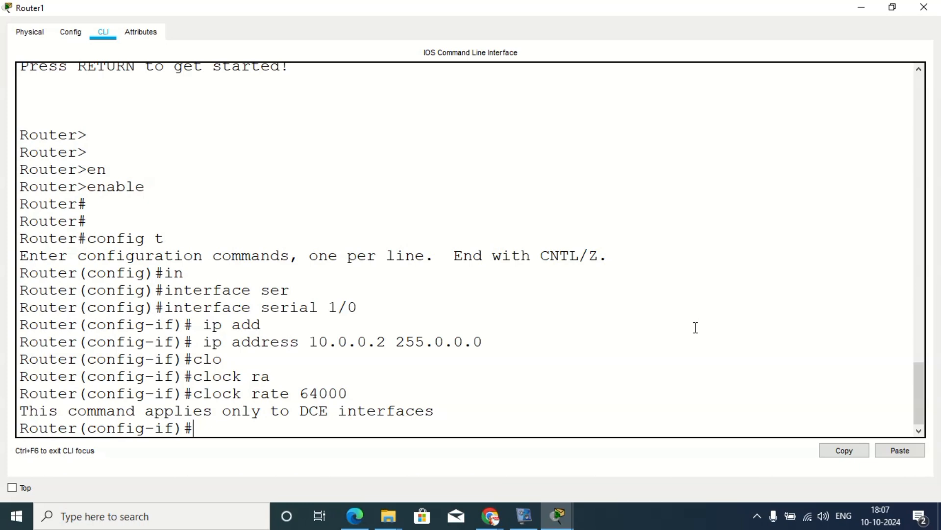
Enable Router1's serial 1/0 interface with no shutdown and exit to global configuration mode.
text(no shut)
key(Tab)
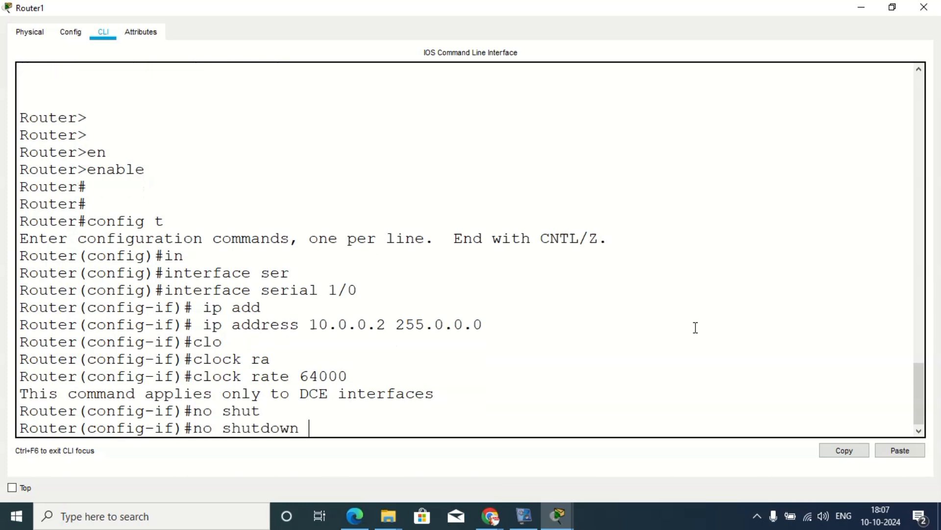
key(Return)
key(Return)
key(Return)
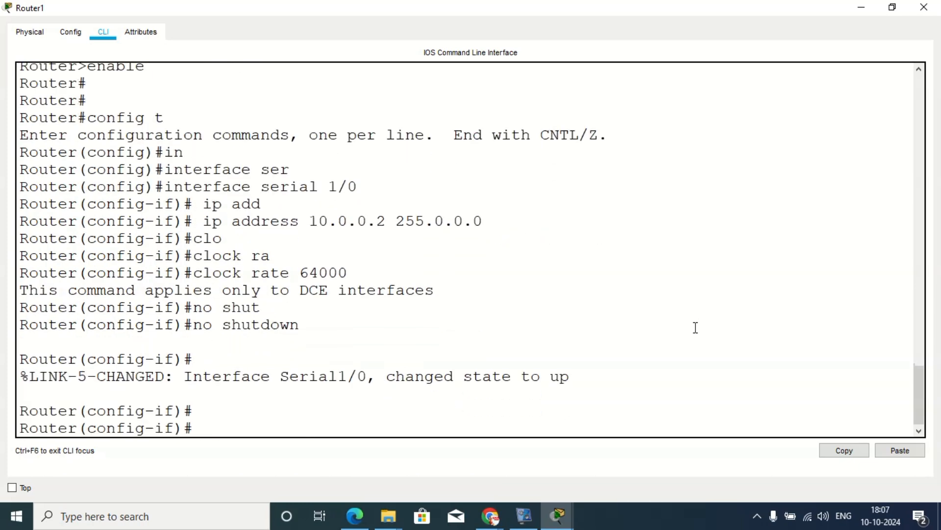
text(exit)
key(Return)
key(Return)
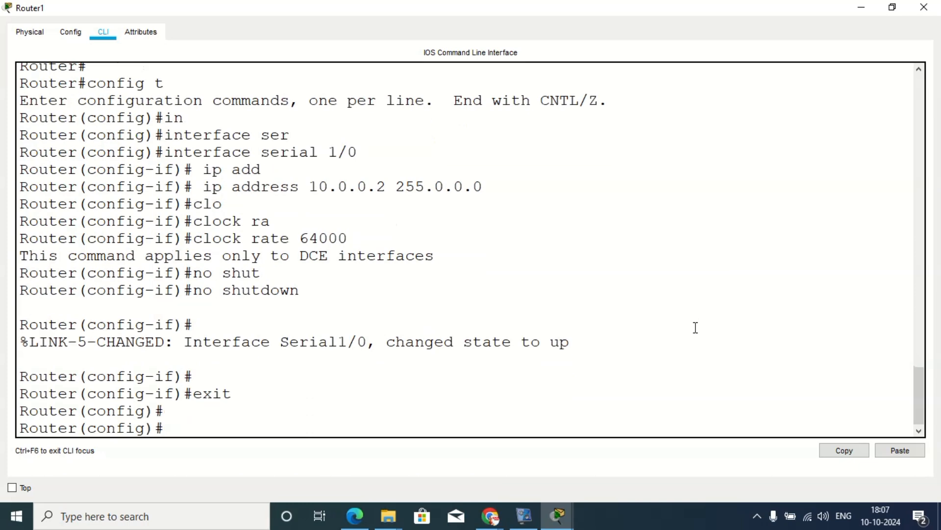
Assign IP address 192.168.11.1 with subnet mask 255.255.255.0 to Router1's fastEthernet 0/0 interface.
text(int)
key(Tab)
text(fa)
key(Tab)
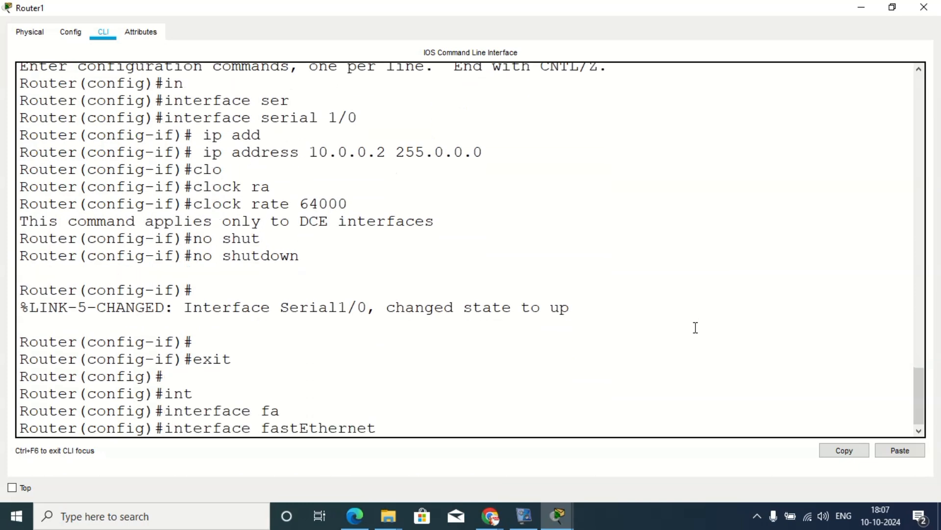
text(0/0)
key(Return)
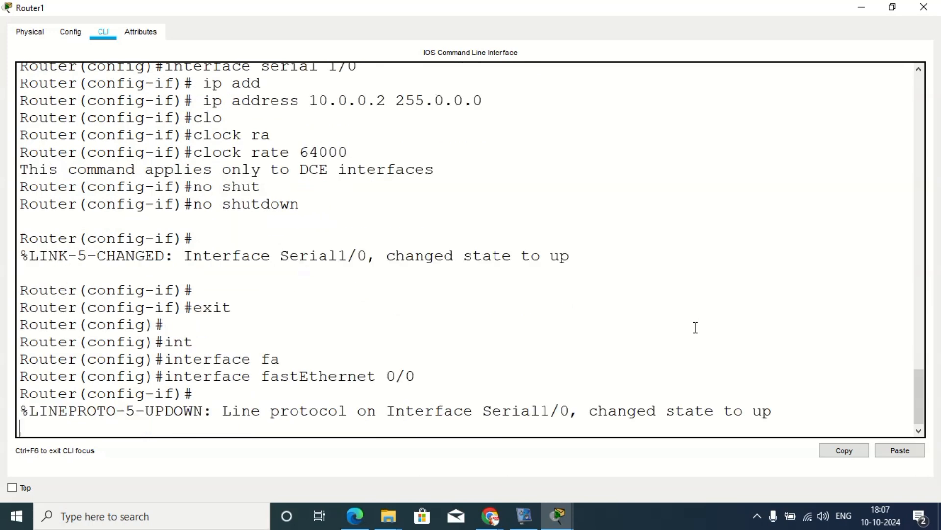
text(ip add)
key(Tab)
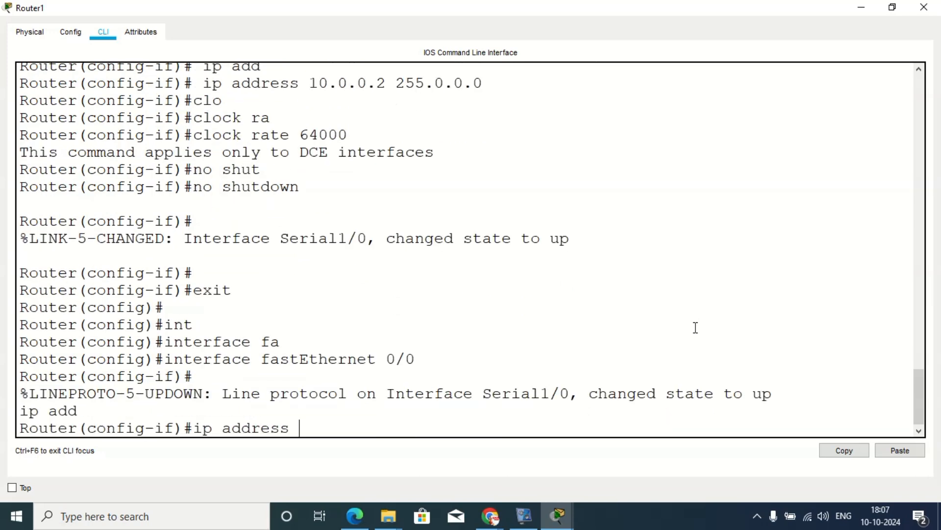
text(192.168.11.1)
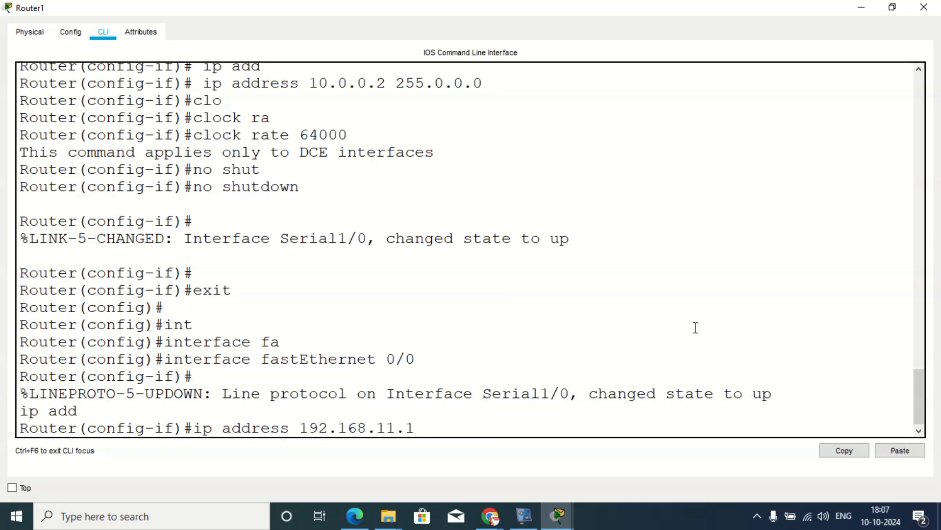
text( 255.255.255.0)
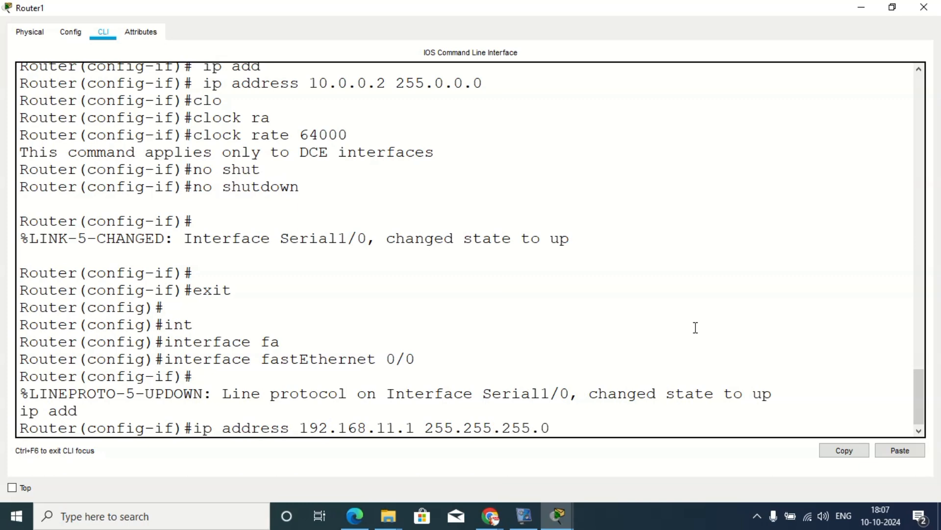
key(Return)
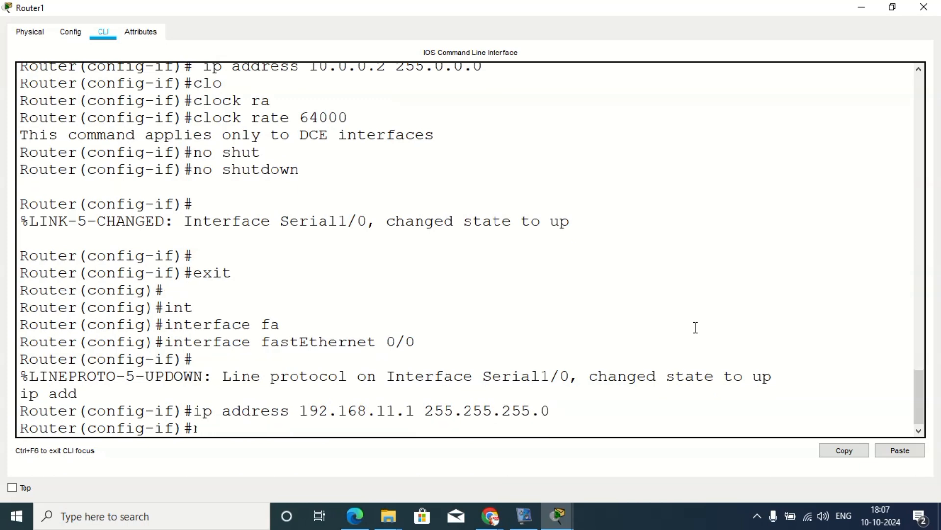
Enable Router1's fastEthernet 0/0 interface with the no shutdown command.
text(noshut)
key(BackSpace)
key(BackSpace)
key(BackSpace)
key(BackSpace)
text(shu)
key(Tab)
key(Return)
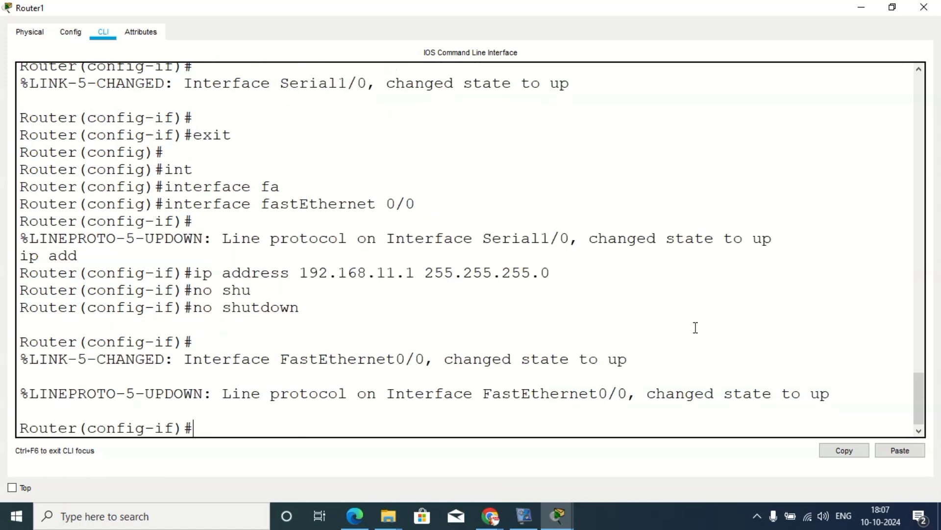
Return Router1 to privileged EXEC mode and save its configuration with the wr command.
key(Return)
text(!)
key(ctrl+z)
key(Return)
key(Return)
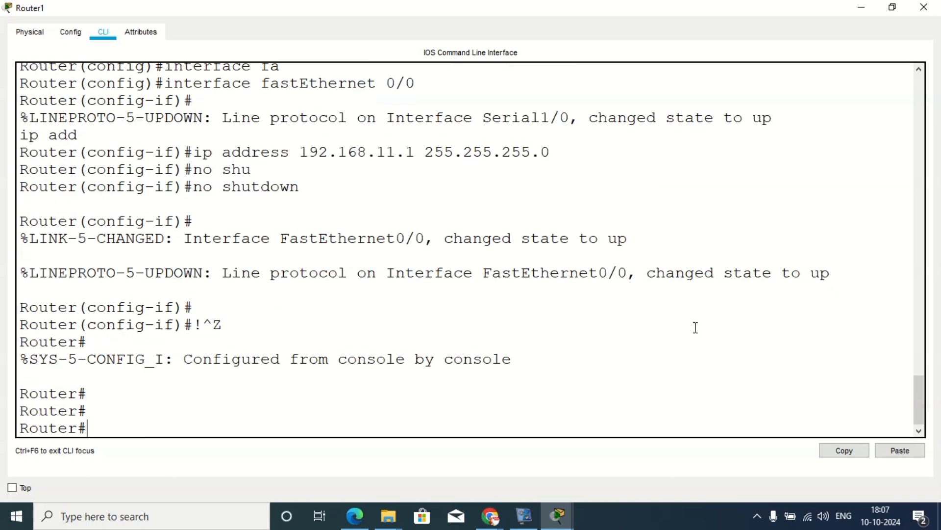
text(wr)
key(Return)
key(Return)
key(Return)
Run sh ip interface brief on Router1 and check the addresses and status of FastEthernet0/0 and Serial1/0.
text(s)
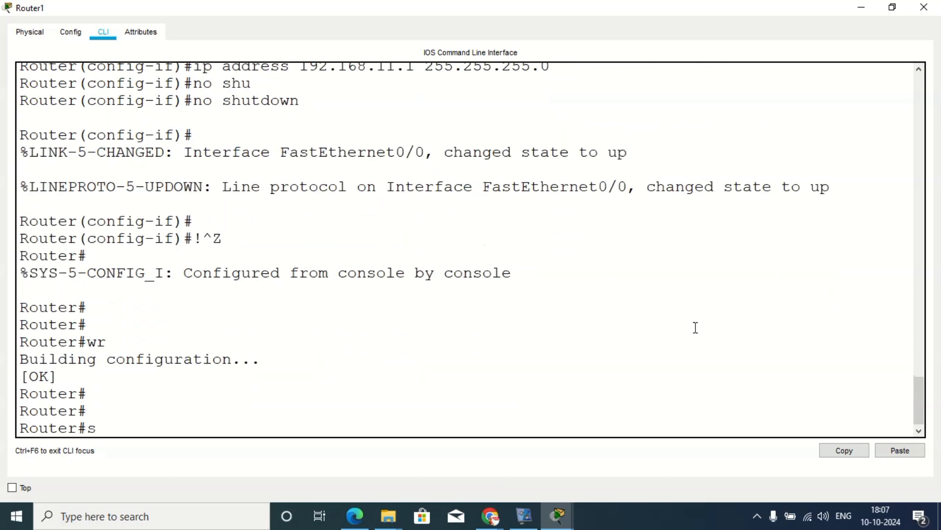
text(h ip in)
key(Tab)
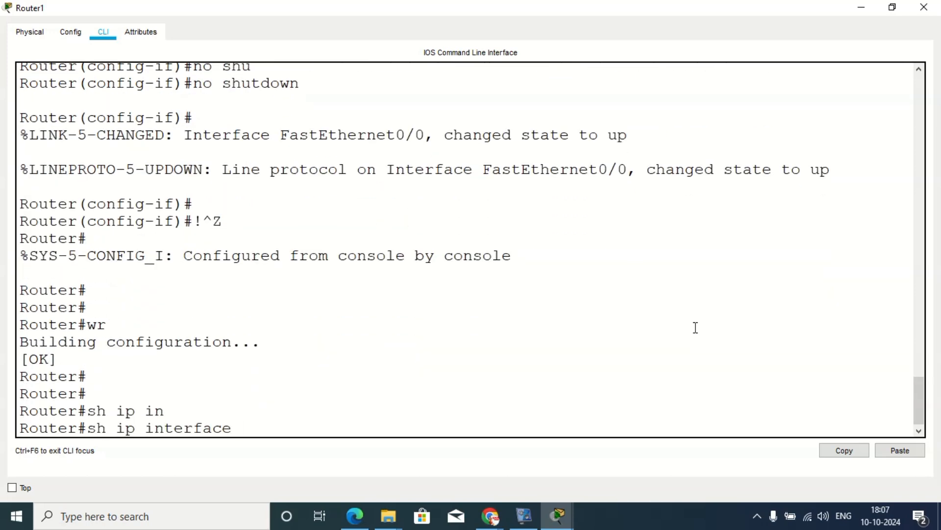
text(br)
key(Tab)
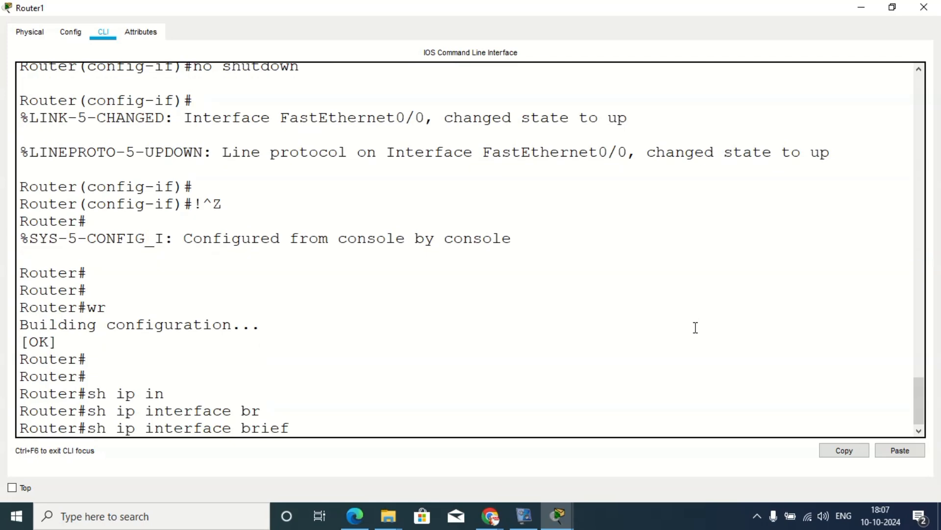
key(Return)
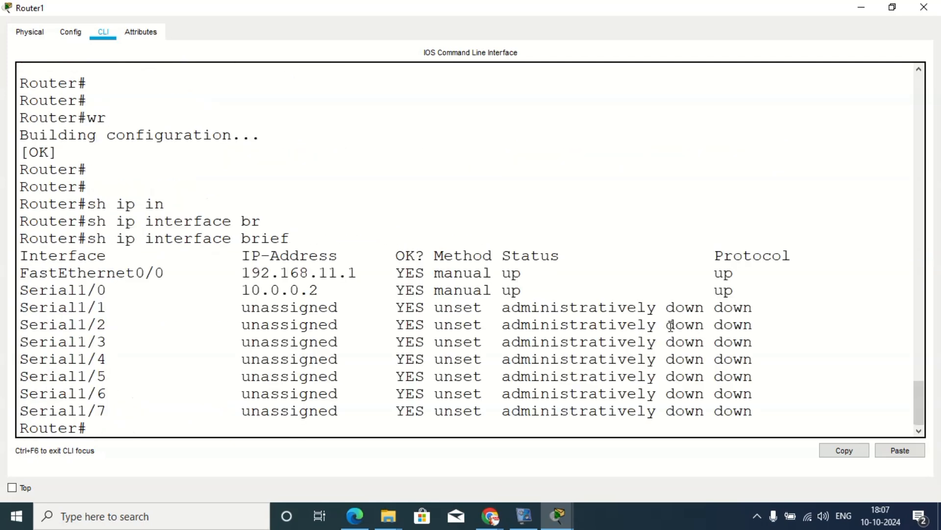
Close Router1's window, open Router0's command line maximized, and examine the latest Serial1/0 state messages.
click(925, 7)
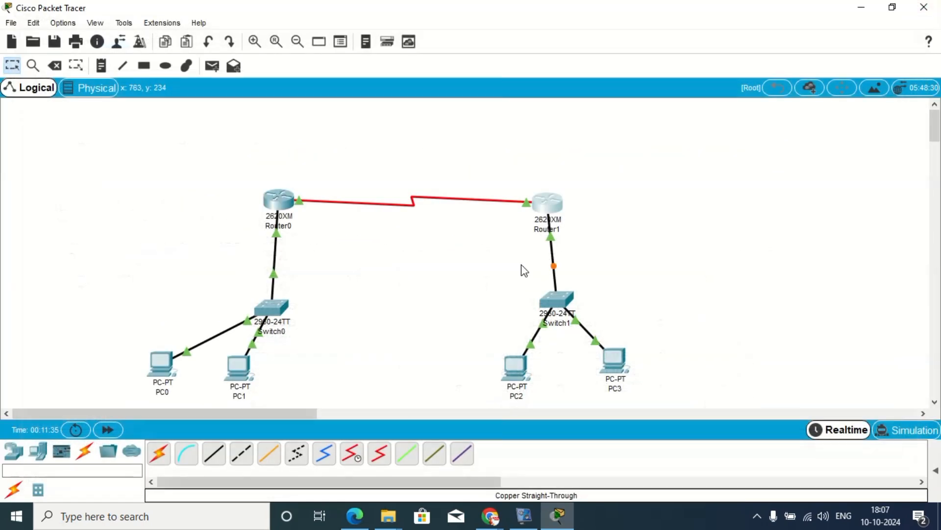
click(274, 198)
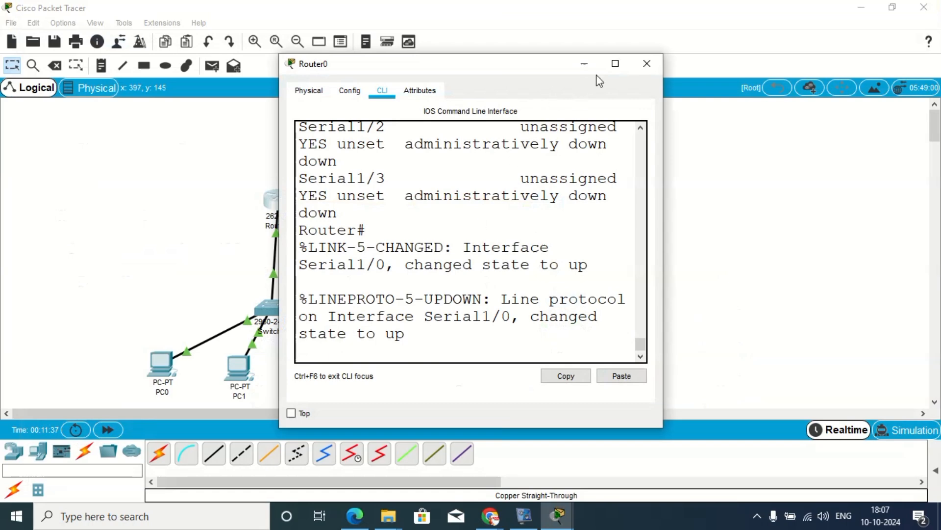
click(614, 64)
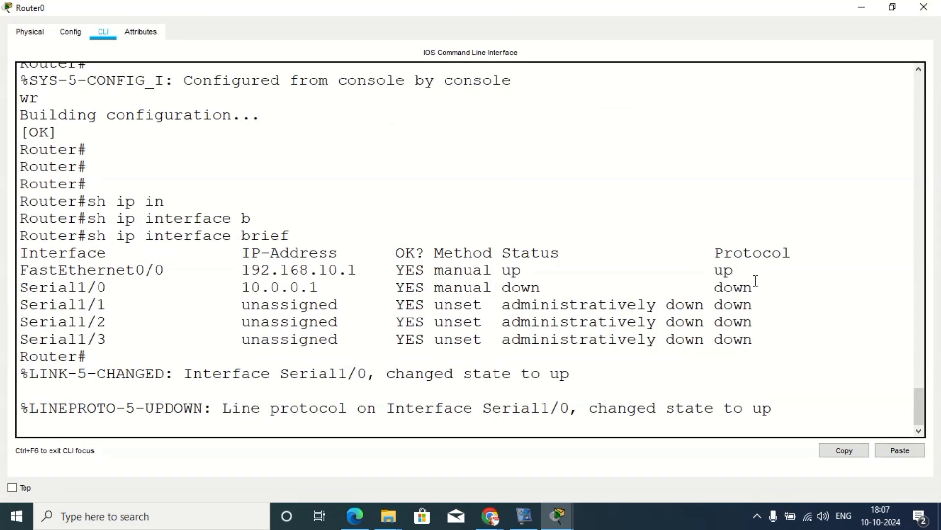
drag(754, 282, 735, 284)
drag(773, 410, 746, 410)
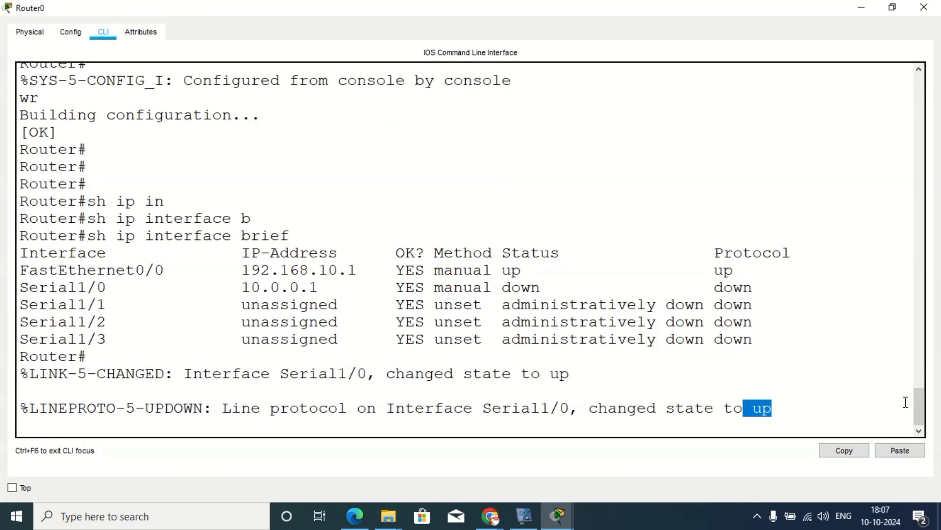
Run sh ip interface brief on Router0 again and compare Serial1/0's status with the earlier listing.
key(Return)
key(Return)
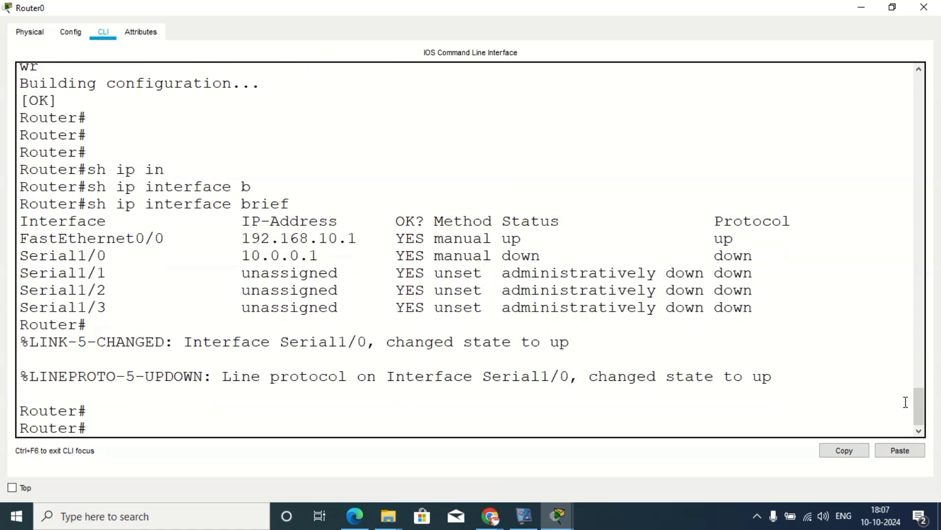
text(sh i)
key(Tab)
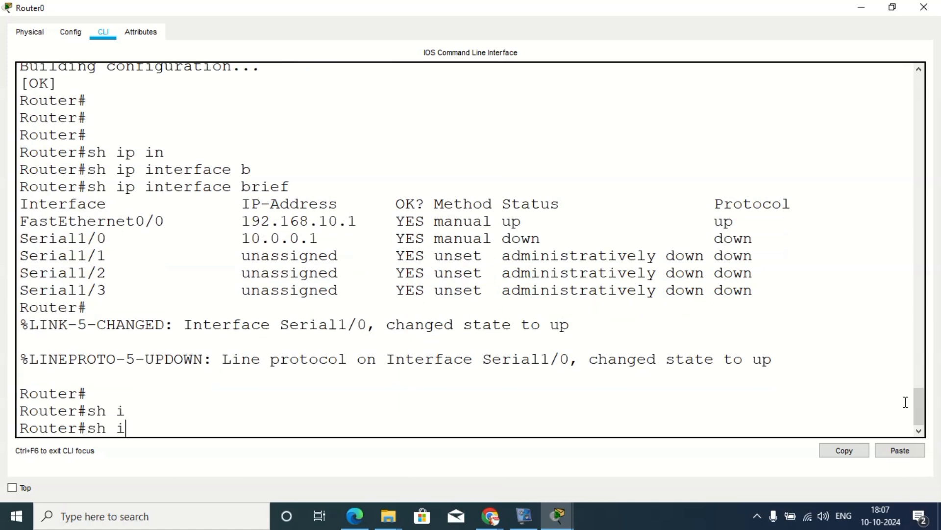
text(p)
key(Tab)
text(in)
key(Tab)
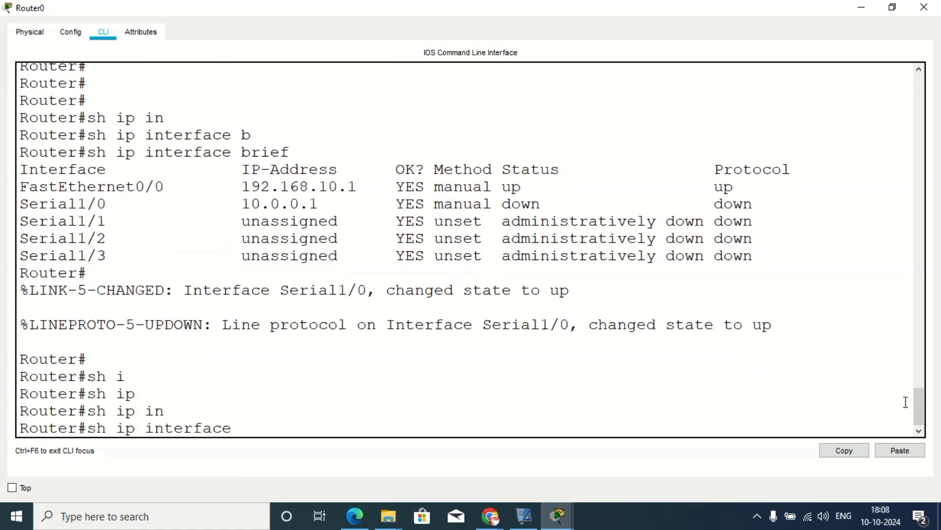
text(br)
key(Tab)
key(Return)
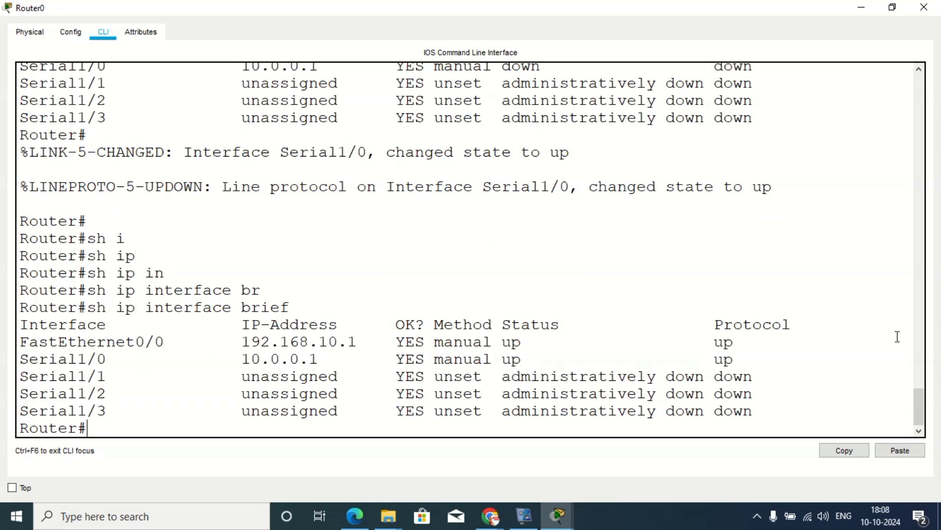
scroll(720, 228, up, 2)
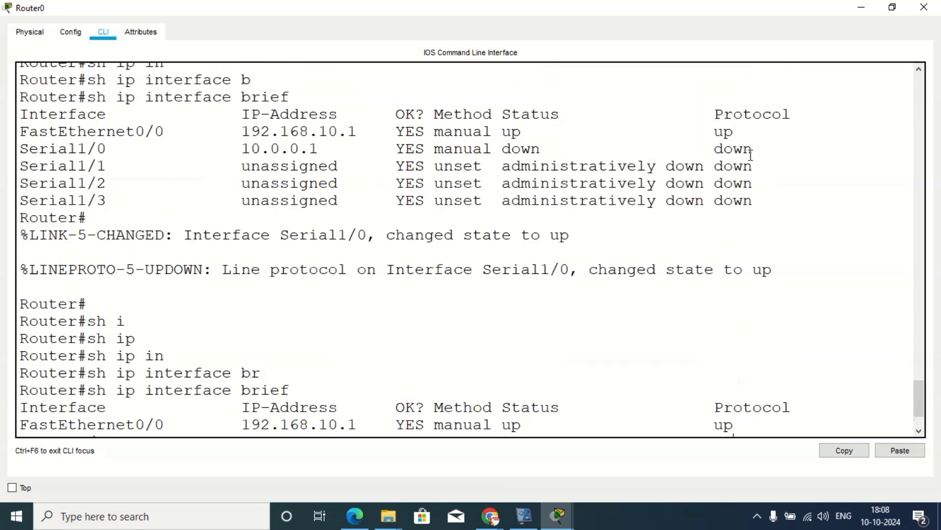
Enter global configuration mode on Router0 with config t and start the RIP routing process with router rip.
drag(754, 149, 713, 150)
scroll(767, 221, down, 2)
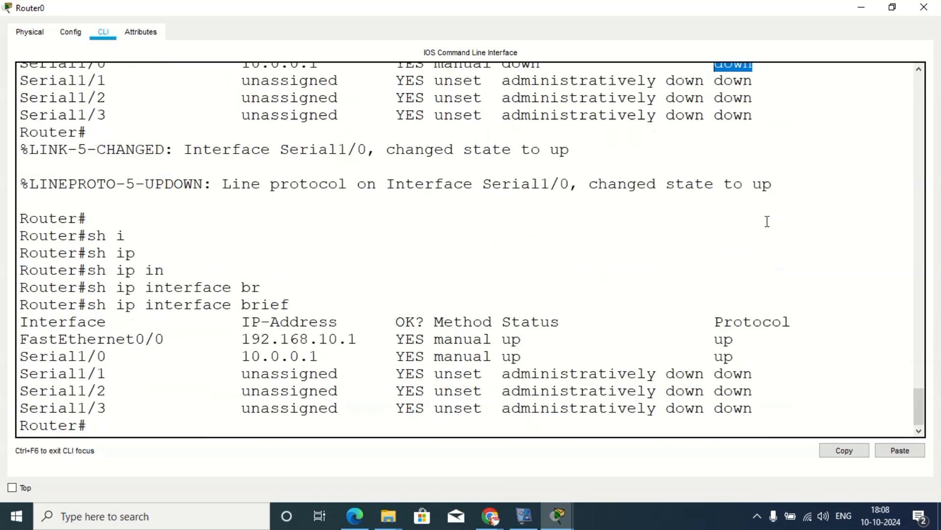
click(624, 267)
text(config t)
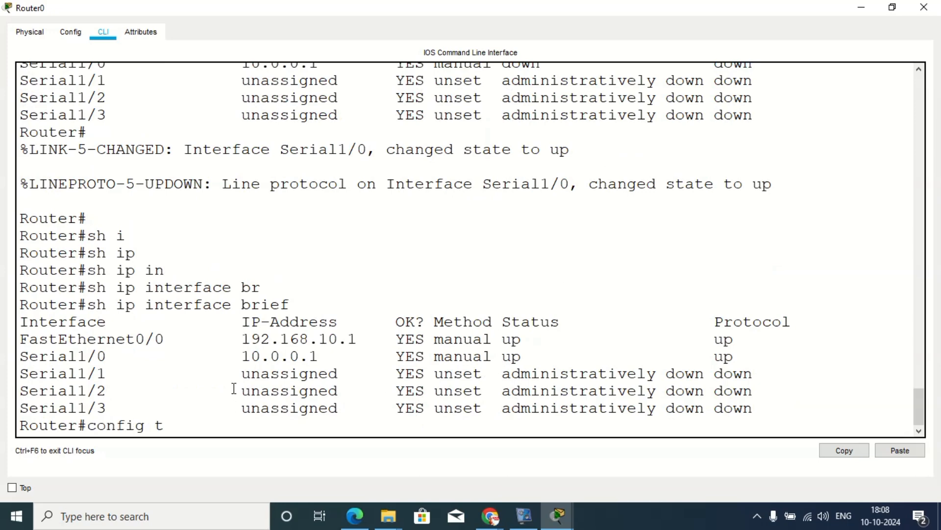
key(Return)
key(Return)
text(rou)
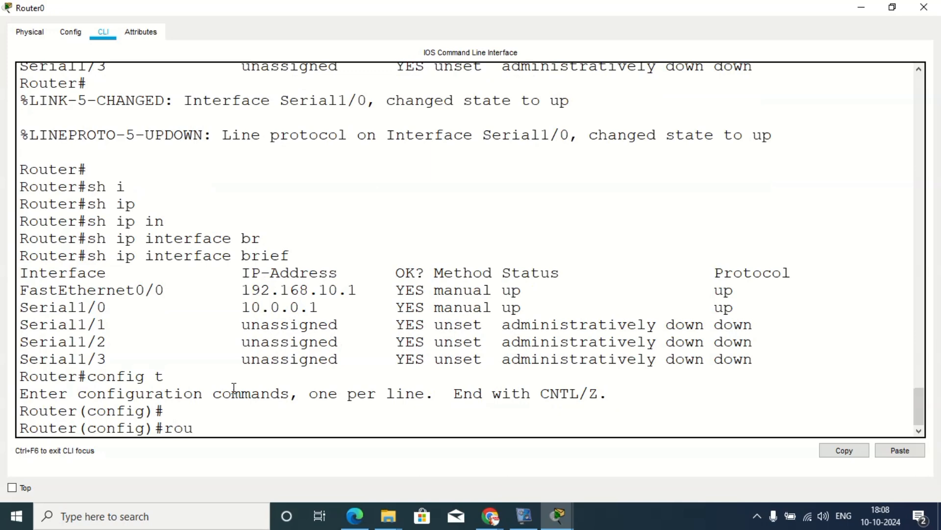
key(Tab)
text(ri)
key(Tab)
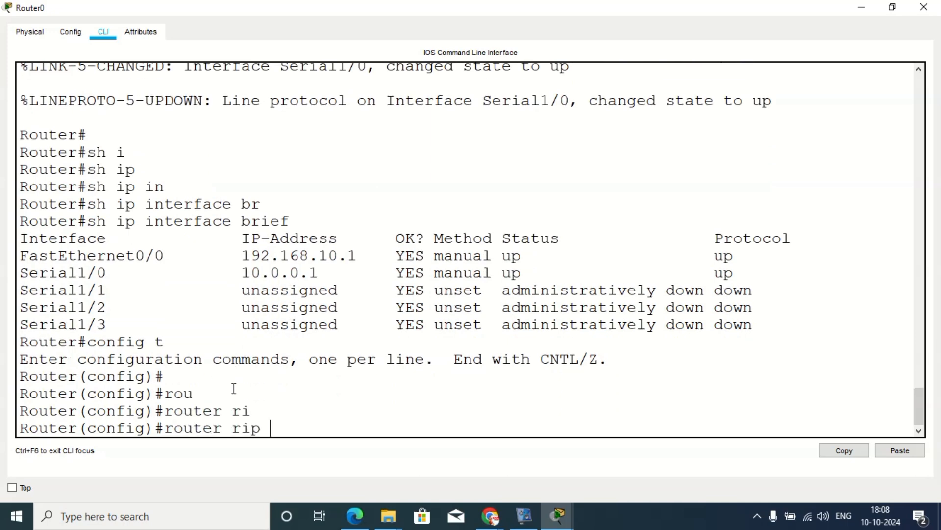
key(Return)
Set Router0's RIP process to version 2 and add network 10.0.0.0 to it.
text(ver)
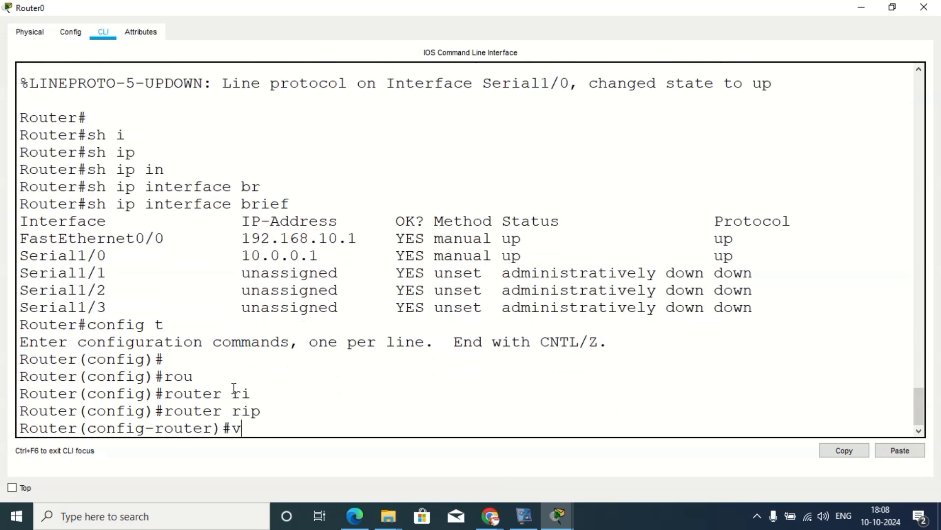
key(Tab)
text(2)
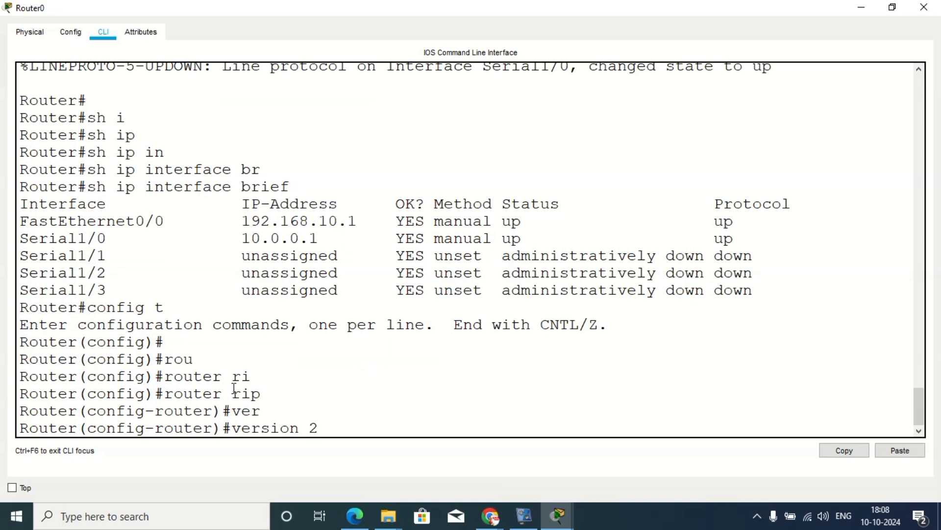
key(Return)
text(netw)
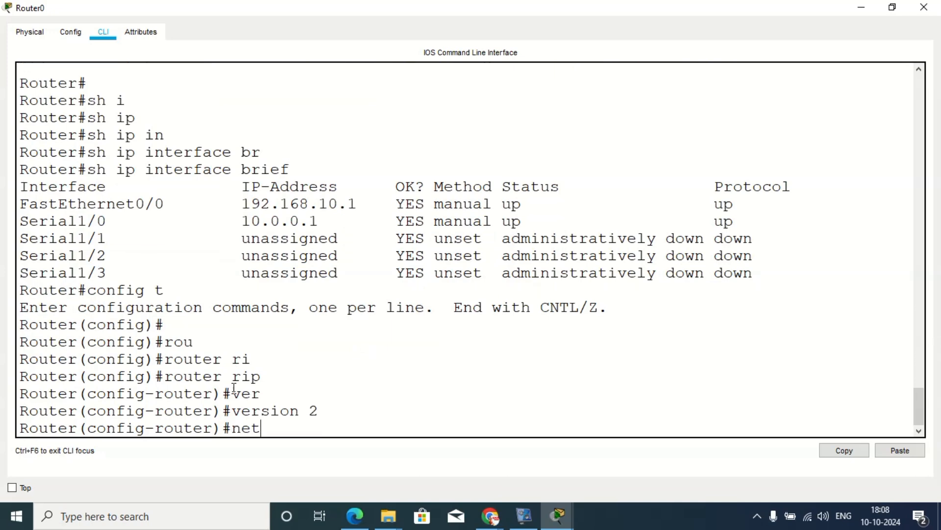
key(Tab)
text(1)
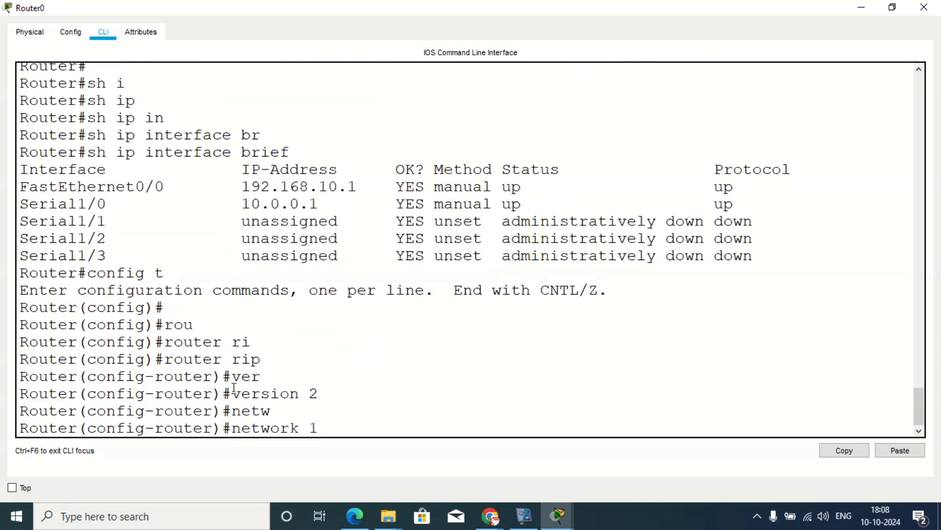
text(0.0.0.0)
key(Return)
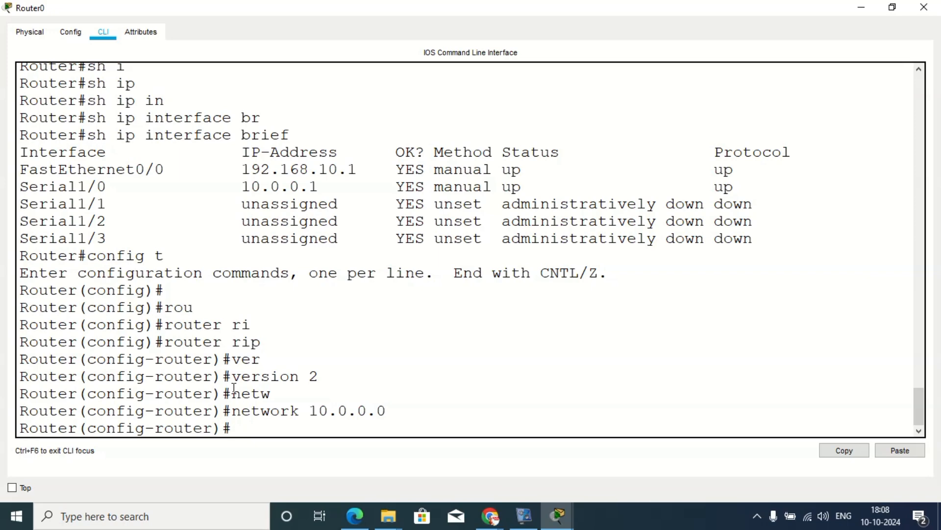
Add network 192.168.10.0 to Router0's RIP process.
text(netw)
key(Tab)
text(192)
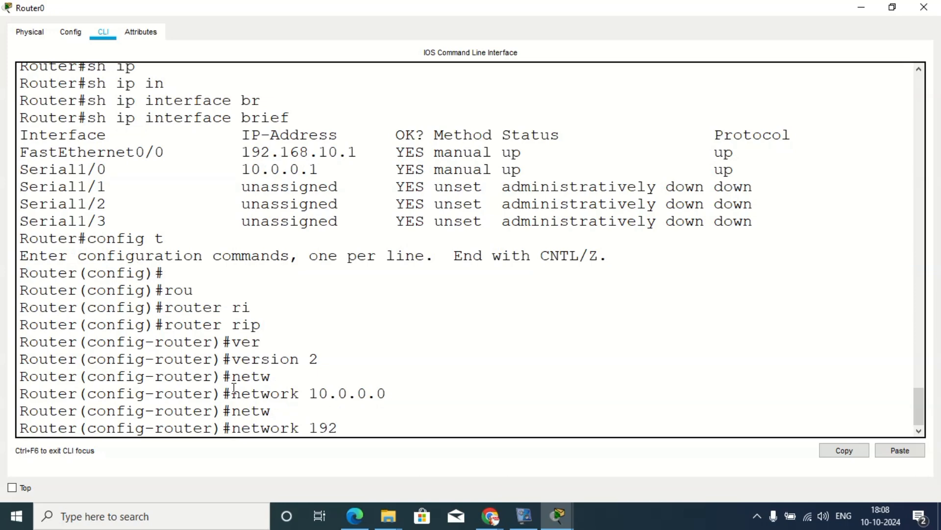
text(.168.10.0)
key(Return)
key(Return)
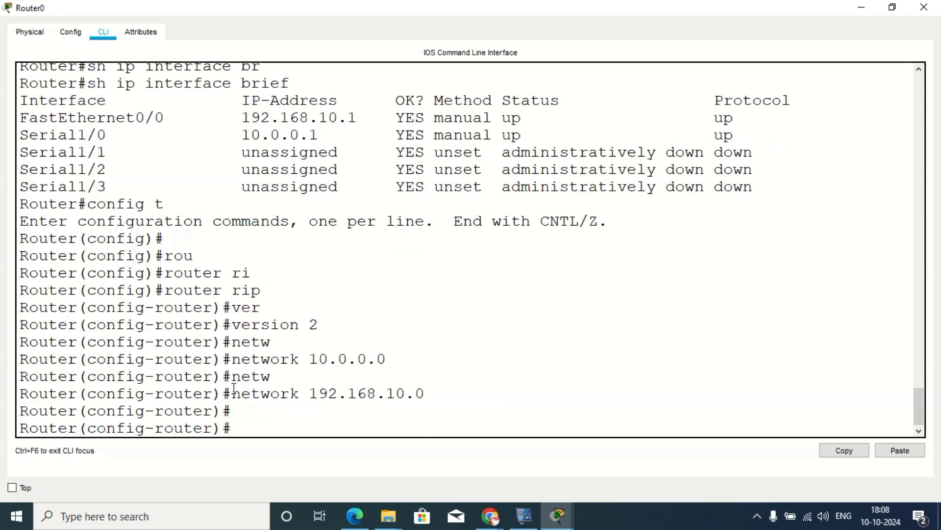
Return Router0 to privileged EXEC mode and save its RIP configuration with the wr command.
text(!)
key(ctrl+z)
text(wr)
key(Return)
key(Return)
key(Return)
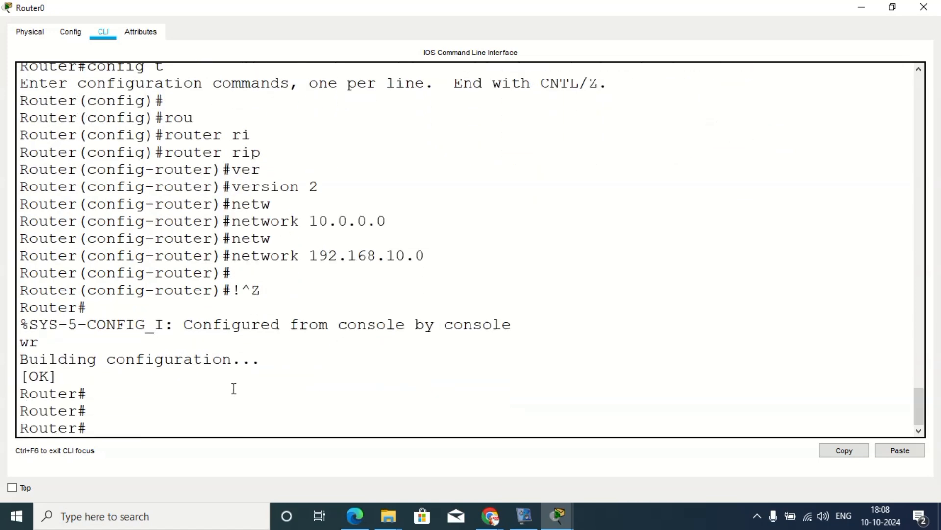
Close Router0's window, open Router1's command line maximized, and run sh ip route to examine its routing table.
click(937, 5)
click(546, 200)
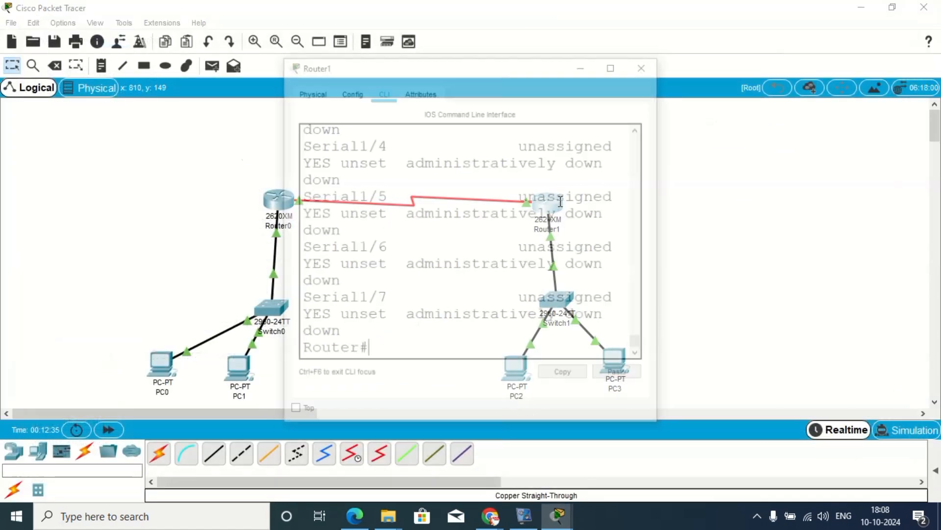
click(614, 64)
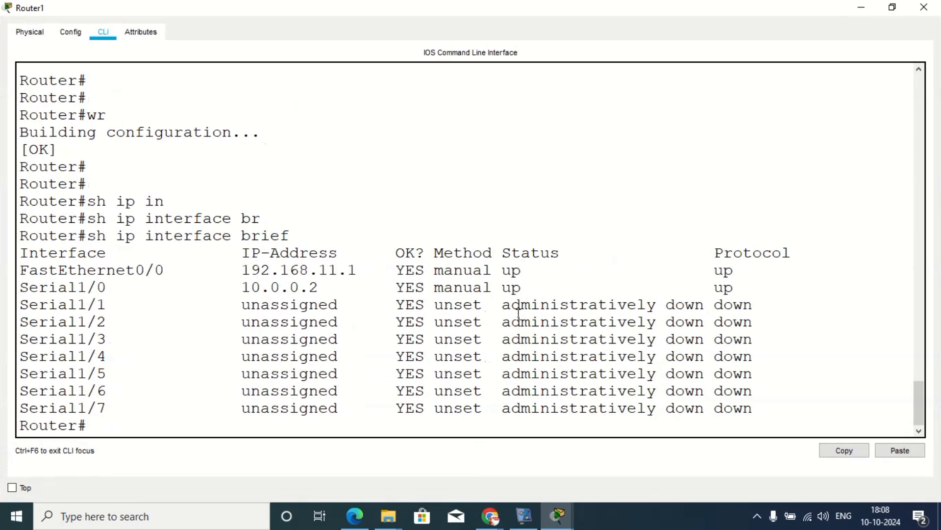
text(sh)
text(ip)
text( rou)
key(Tab)
key(Return)
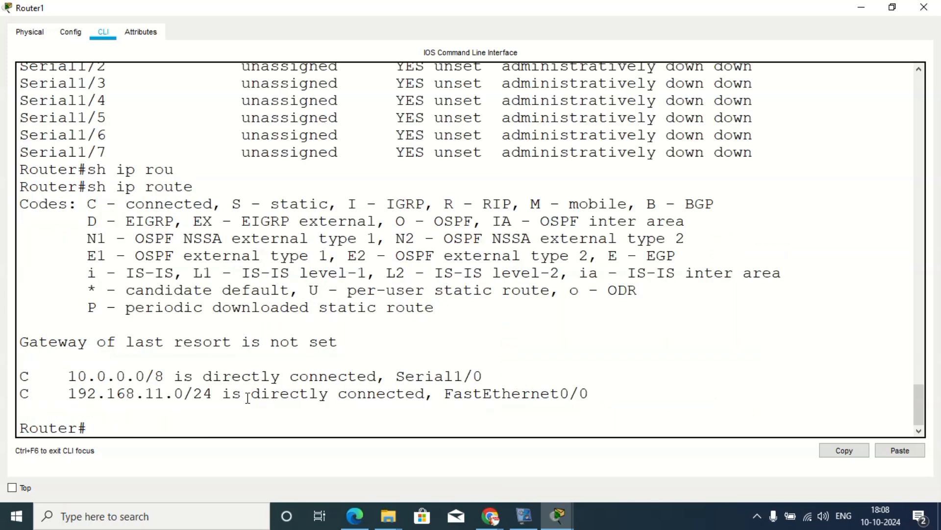
Close Router1's window, run sh ip route on Router0, and maximize the window to examine its routing table.
click(924, 6)
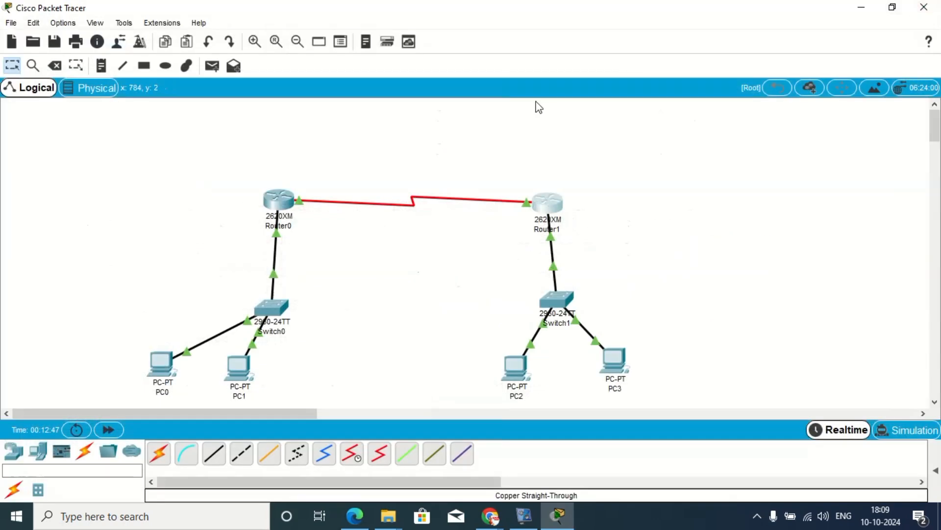
click(278, 199)
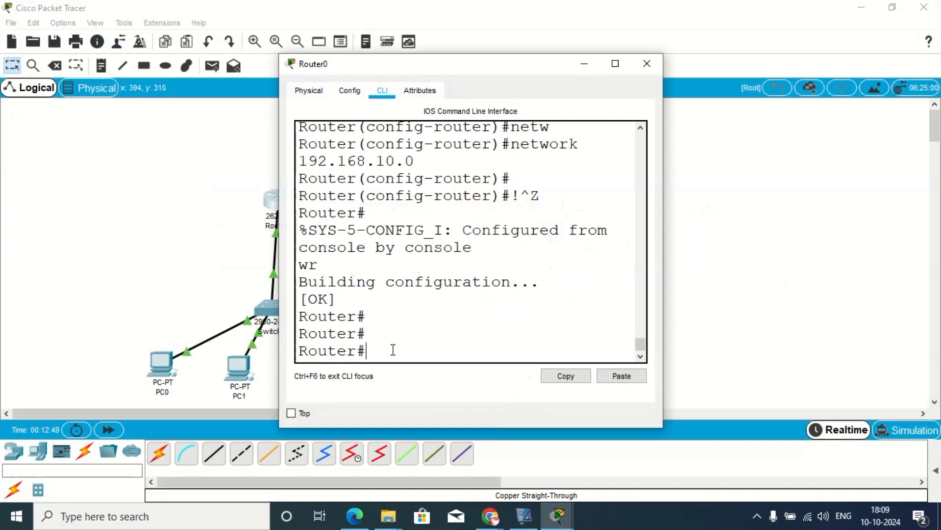
text(sh ip rou)
key(Tab)
key(Return)
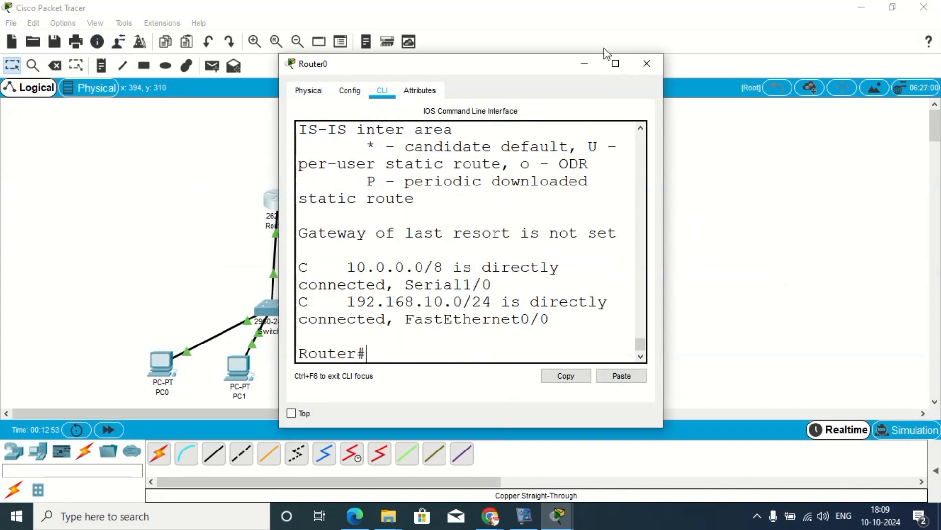
click(615, 63)
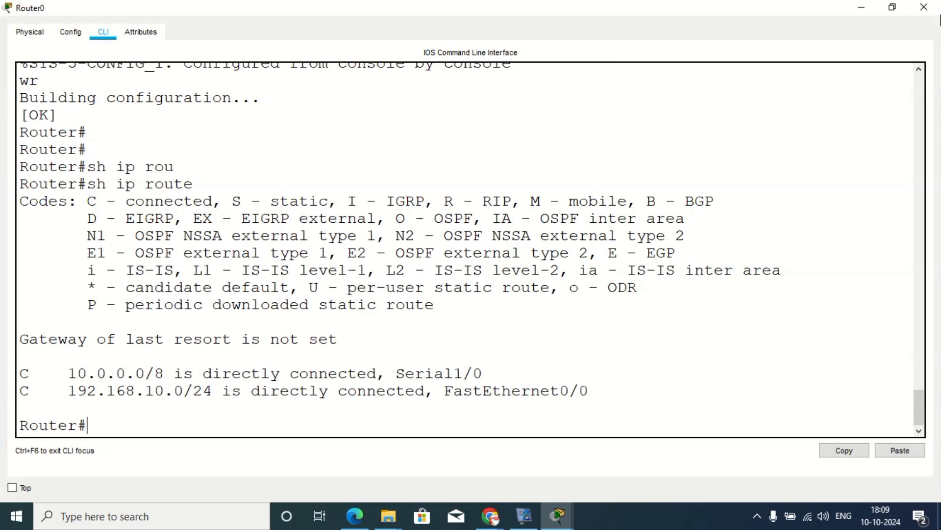
Switch to Router1's maximized command line and start the RIP routing process from global configuration mode with router rip.
click(924, 6)
click(550, 203)
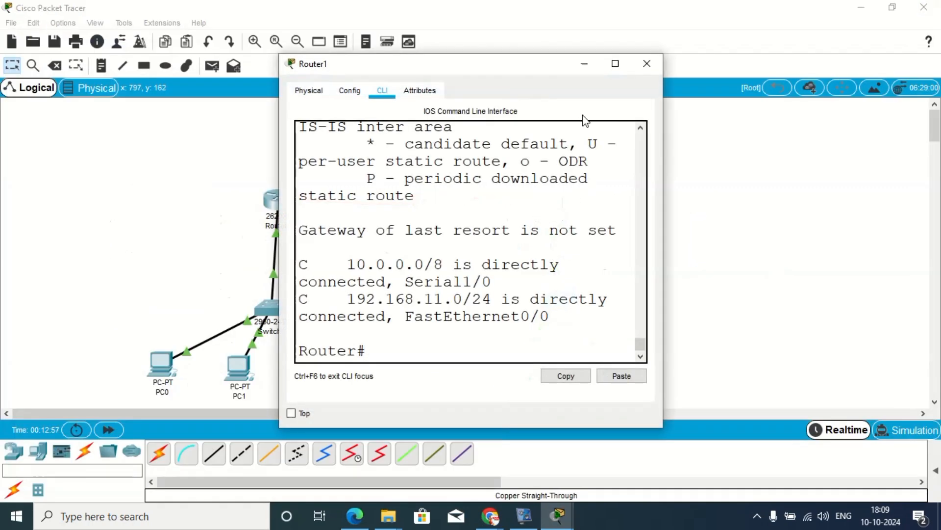
click(615, 63)
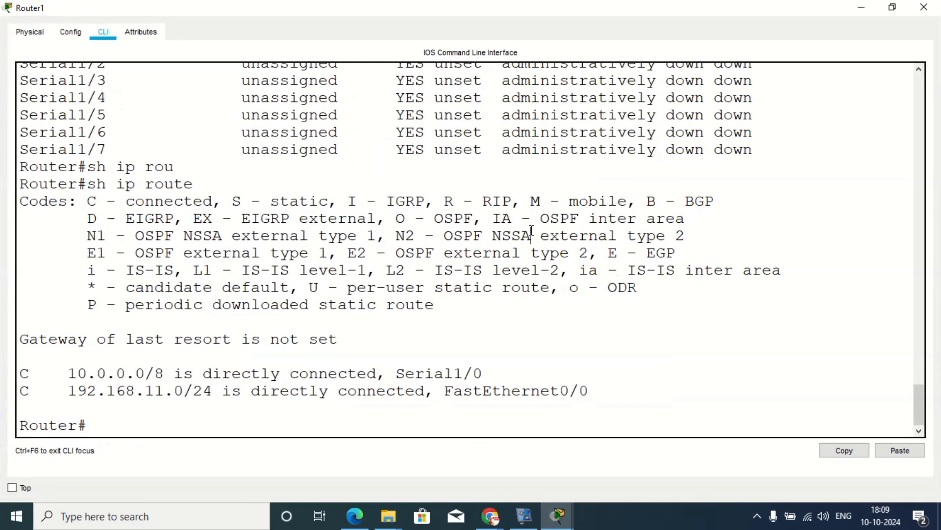
text(config t)
key(Return)
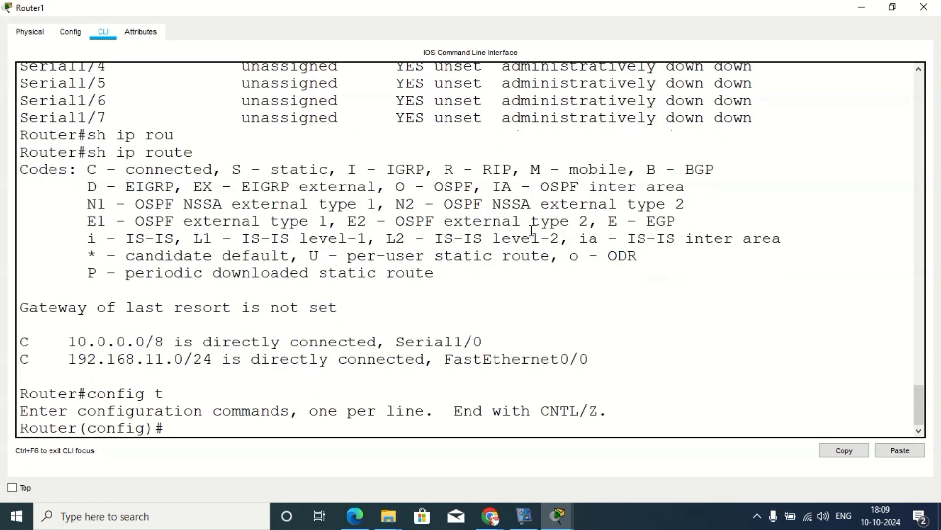
text(rou)
key(Tab)
text(ri)
key(Tab)
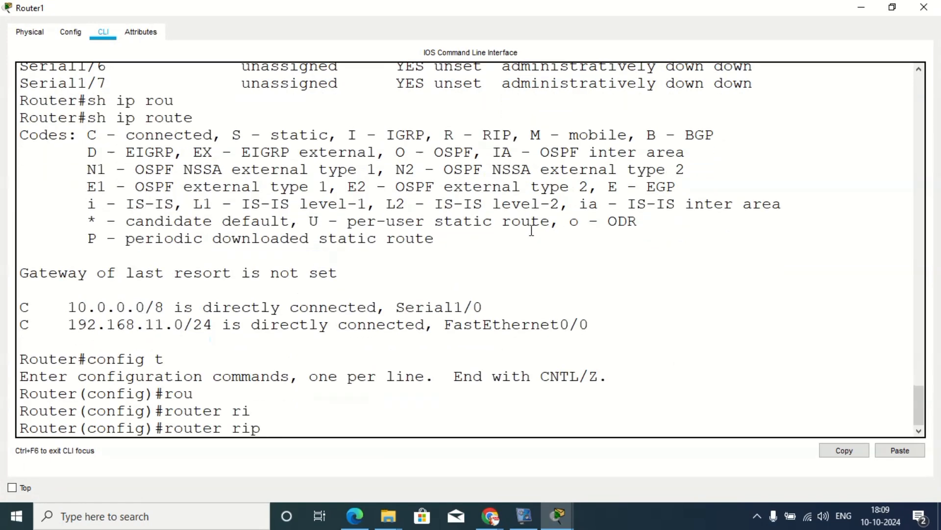
key(Return)
Set Router1's RIP process to version 2 and add network 10.0.0.0 to it.
text(ver)
key(Tab)
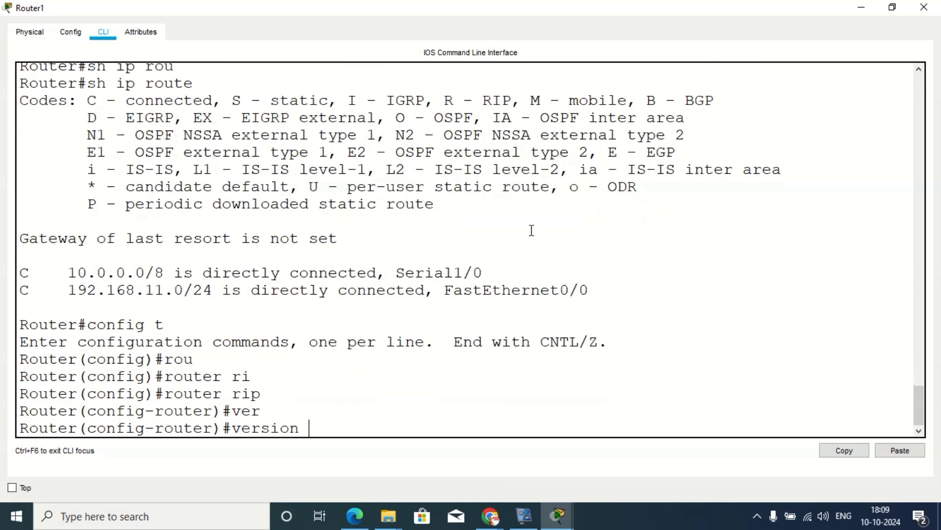
text(2)
key(Return)
text(netw)
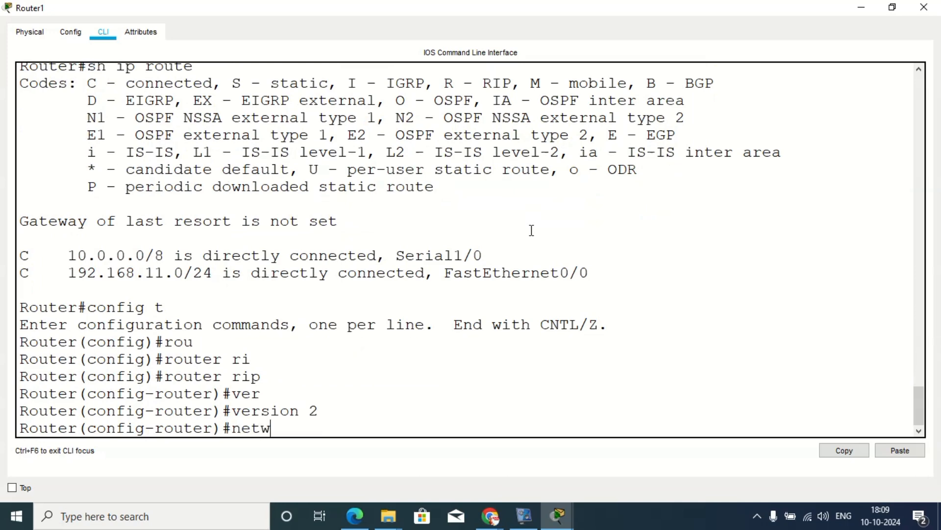
key(Tab)
text(10)
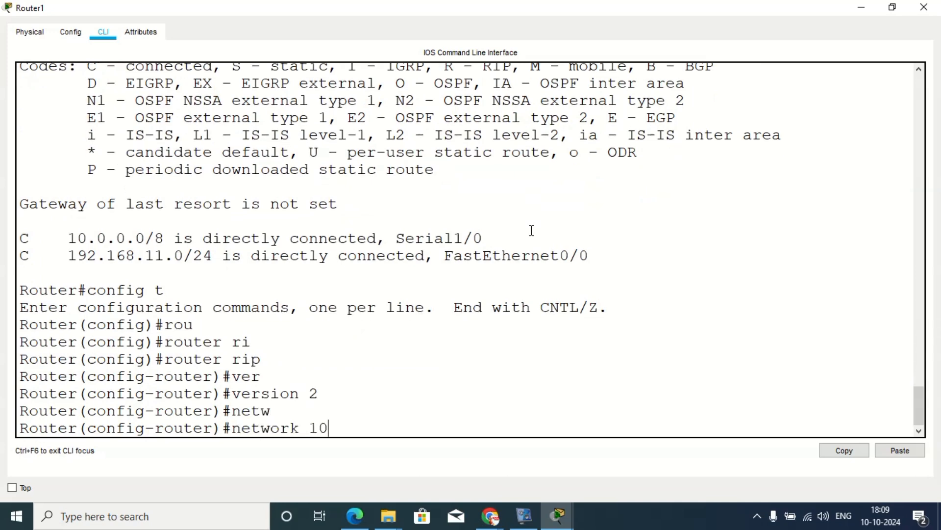
text(.0.0.0)
key(Return)
Add network 192.168.11.0 to Router1's RIP process.
text(netw)
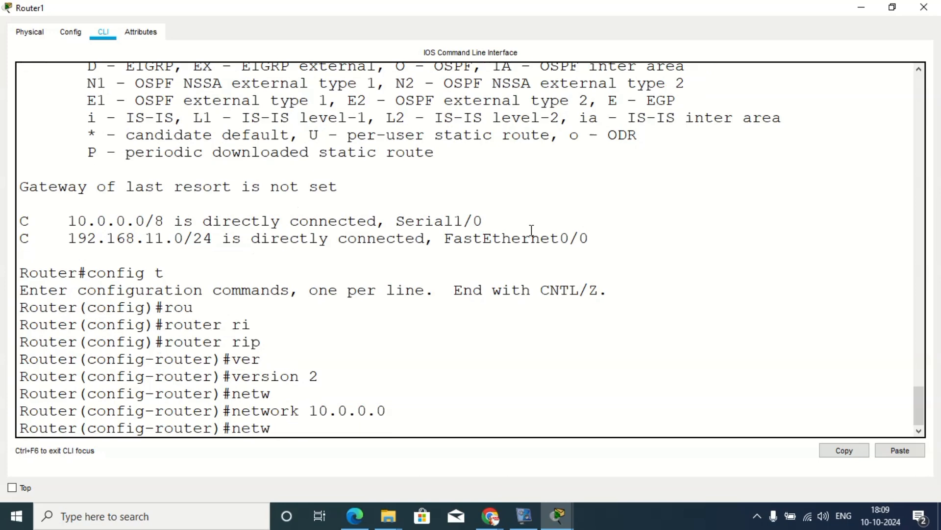
key(Tab)
text(1)
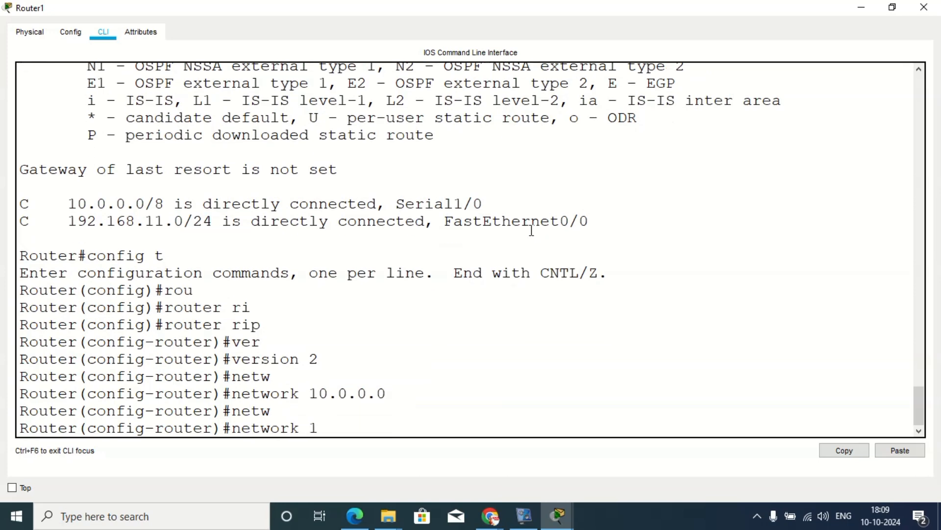
text(92.168.11.0)
key(Return)
Return Router1 to privileged EXEC mode and save its RIP configuration with the wr command.
text(!)
key(ctrl+z)
text(wr)
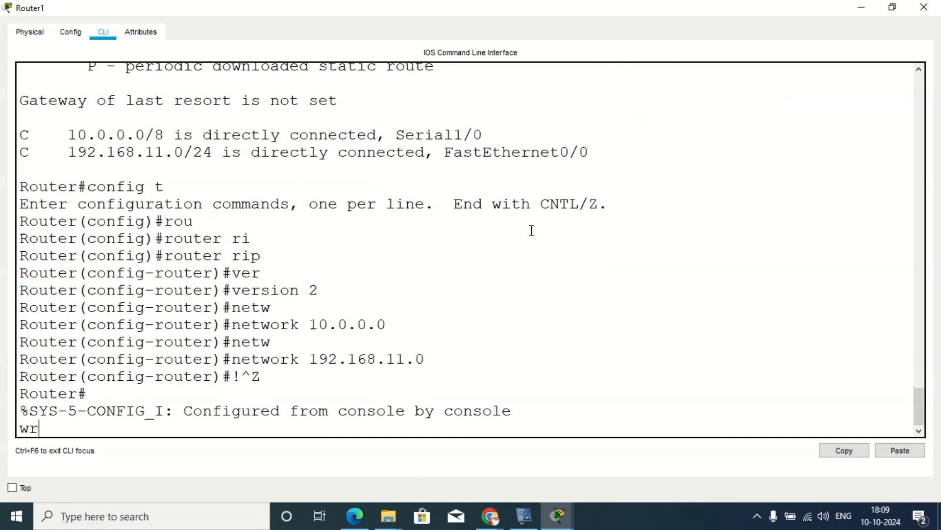
key(Return)
key(Return)
key(Return)
key(Return)
Run sh ip route on Router1 and check its routing table for a RIP-learned route.
text(sh ip)
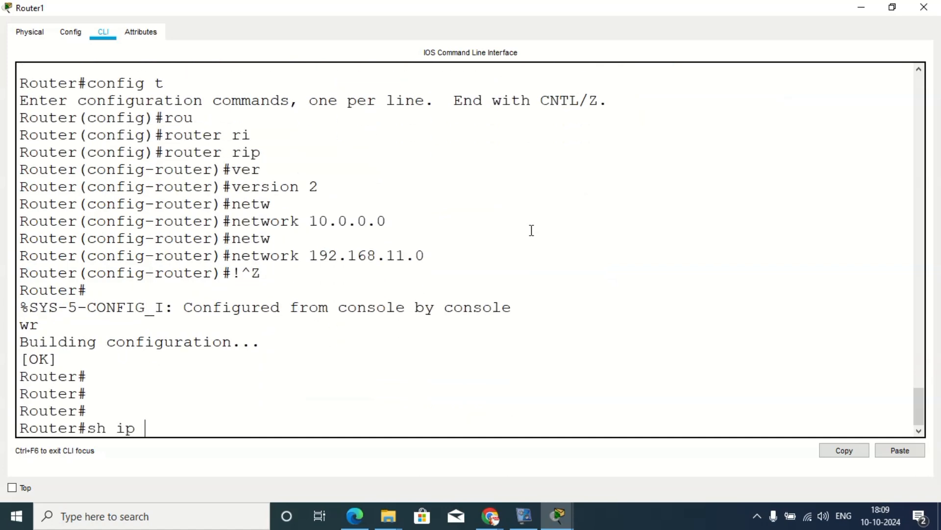
key(Tab)
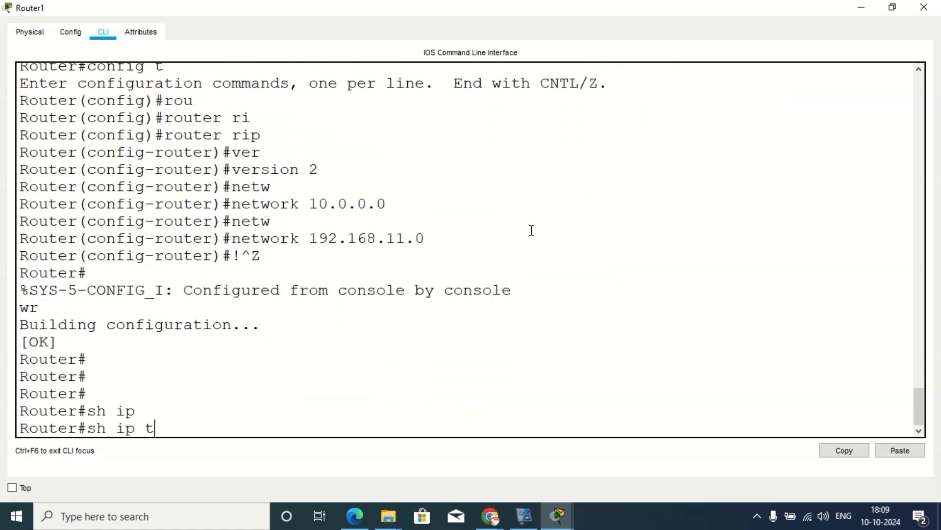
key(BackSpace)
text(ro)
key(Tab)
key(Return)
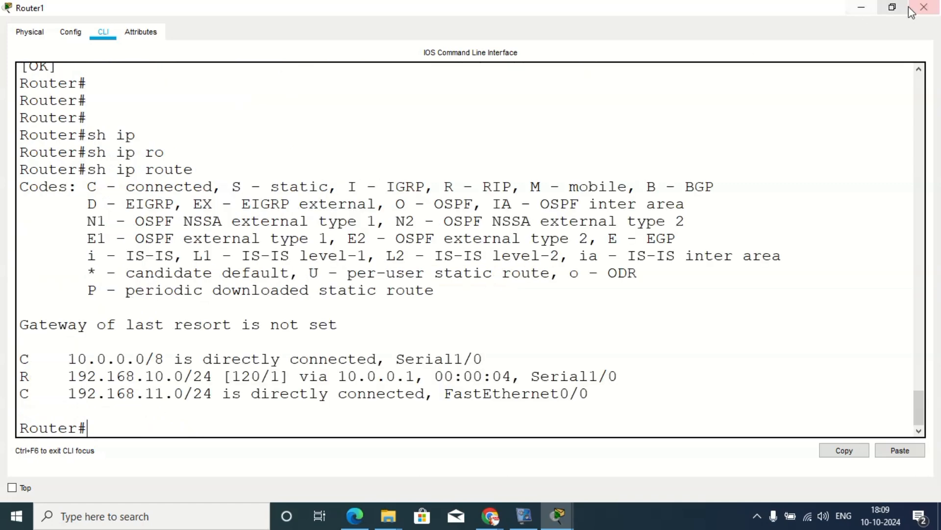
Run sh ip route on Router0 and check its routing table for a RIP-learned route.
click(924, 7)
click(278, 201)
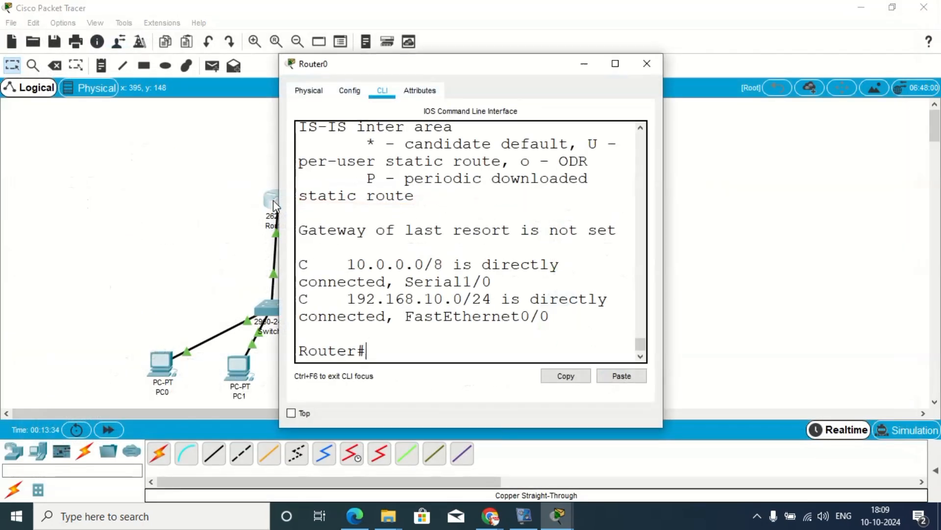
click(615, 64)
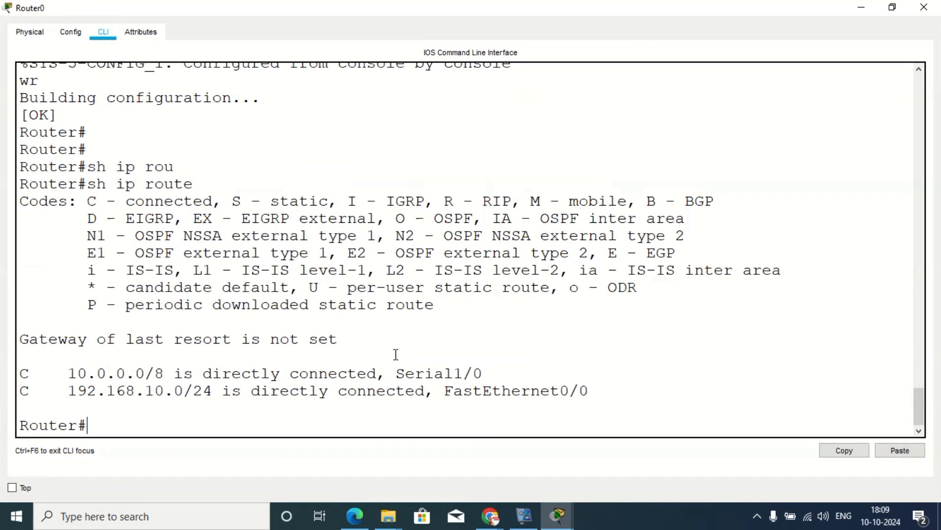
text(sh ip r)
key(Tab)
text(o)
key(Tab)
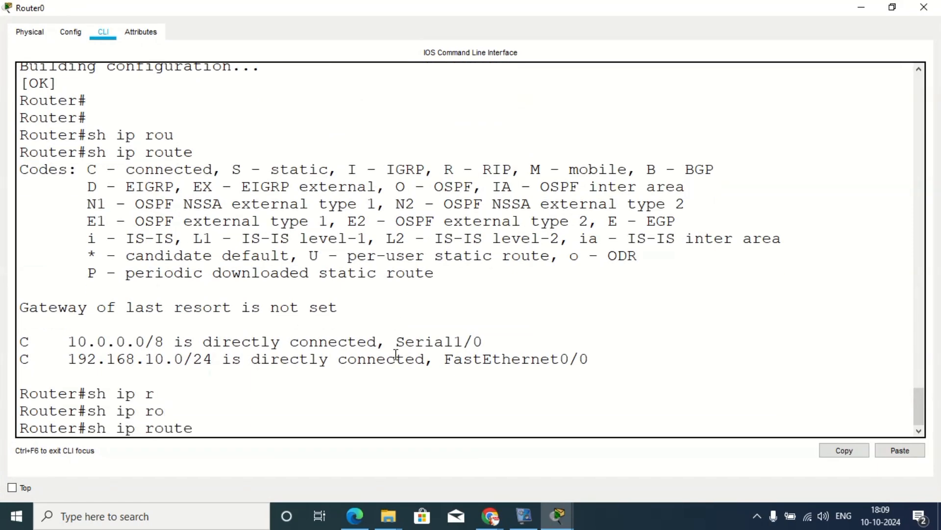
key(Return)
click(923, 6)
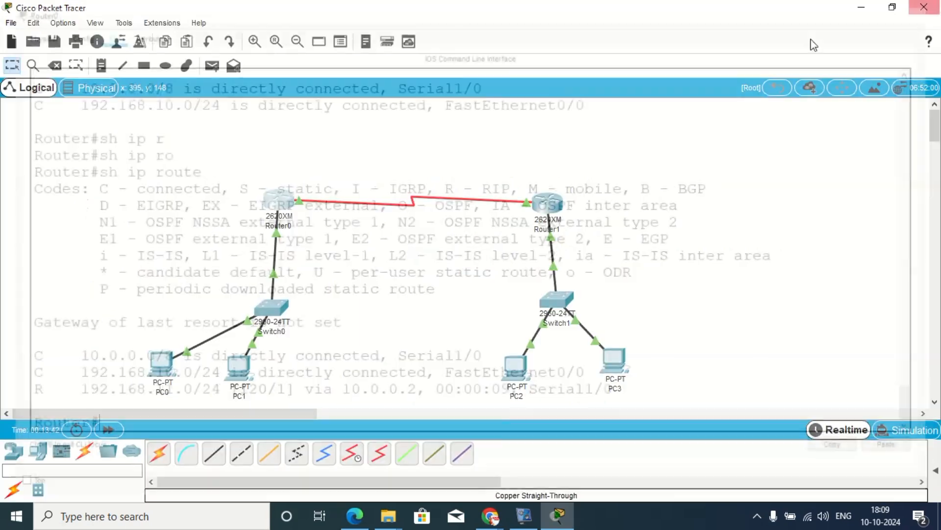
Open the command prompt on PC0 and ping its gateway at 192.168.10.1, stopping the ping early.
click(170, 365)
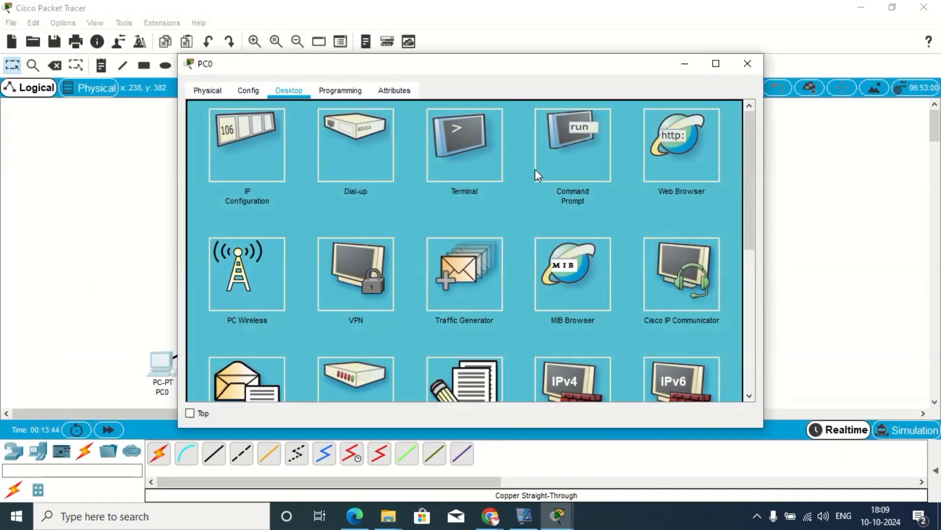
click(569, 154)
click(747, 63)
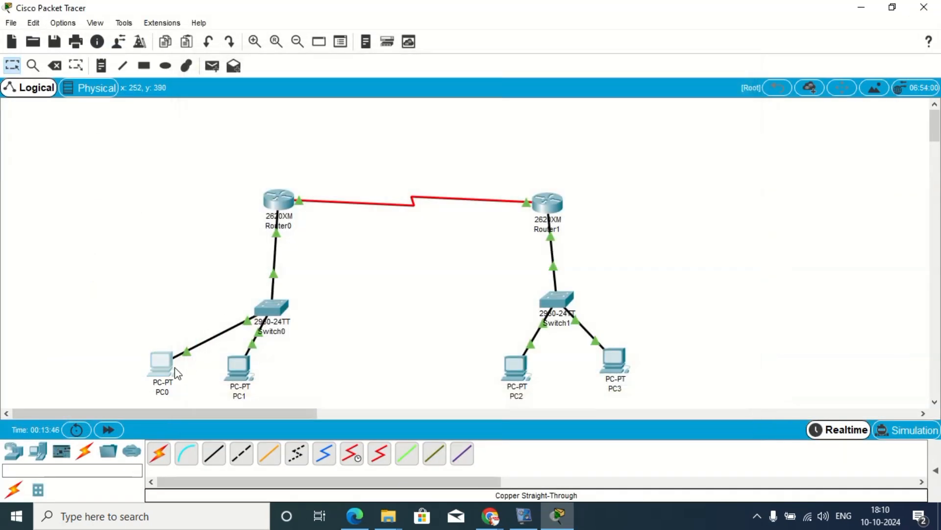
click(172, 366)
click(570, 157)
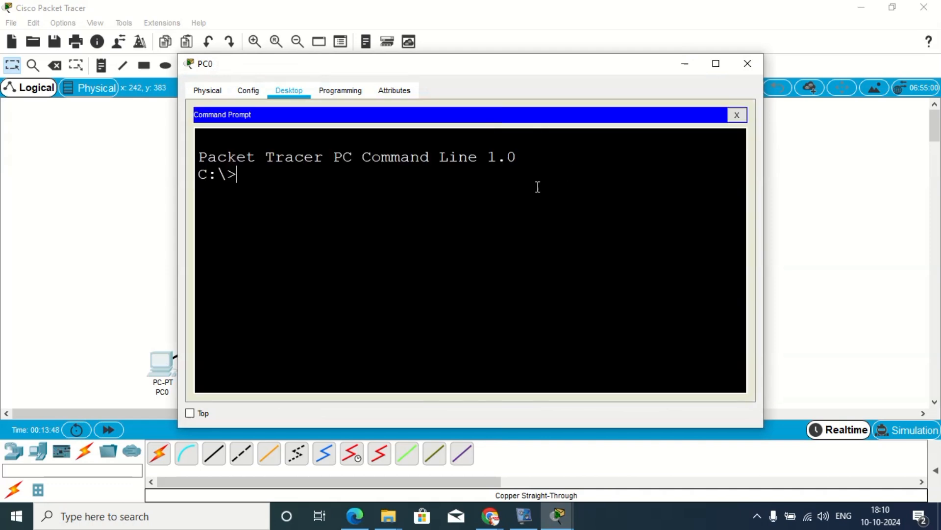
click(715, 65)
text(pin)
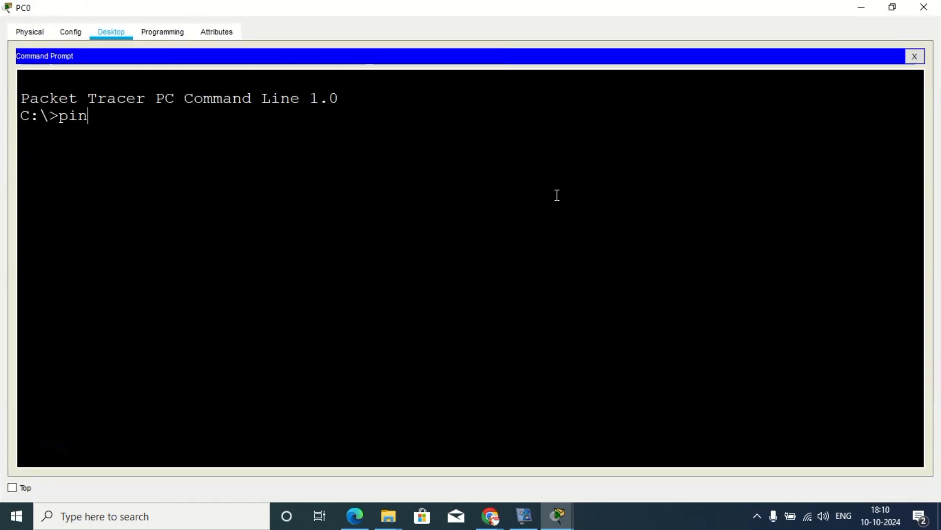
text(g 192.168)
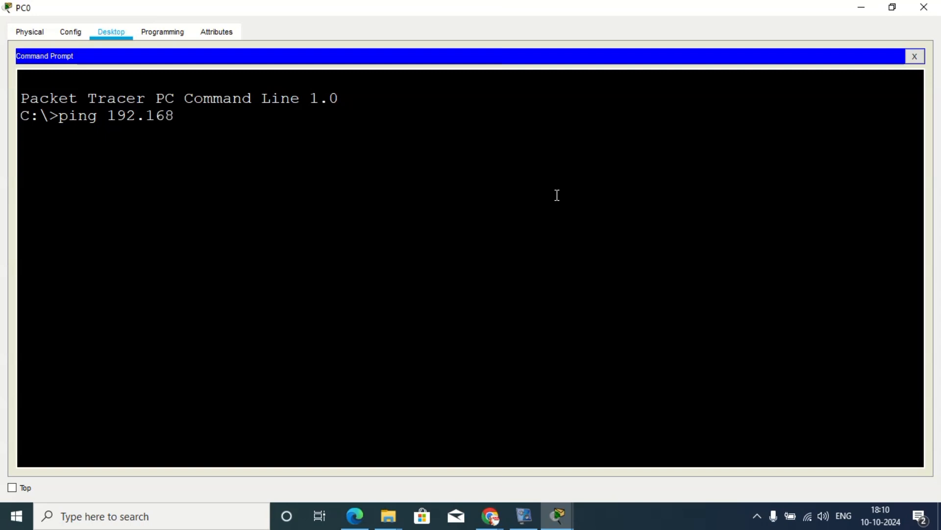
text(.10.1)
key(Return)
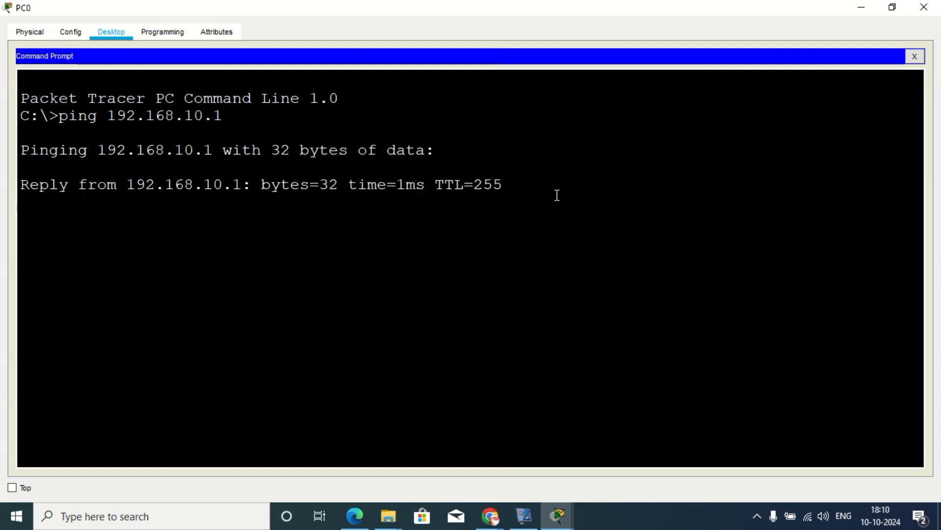
key(ctrl+c)
Ping Router0's serial interface at 10.0.0.1 from PC0, stopping the ping early.
key(Up)
key(BackSpace)
key(BackSpace)
key(BackSpace)
key(BackSpace)
key(BackSpace)
key(BackSpace)
key(BackSpace)
key(BackSpace)
key(BackSpace)
key(BackSpace)
key(BackSpace)
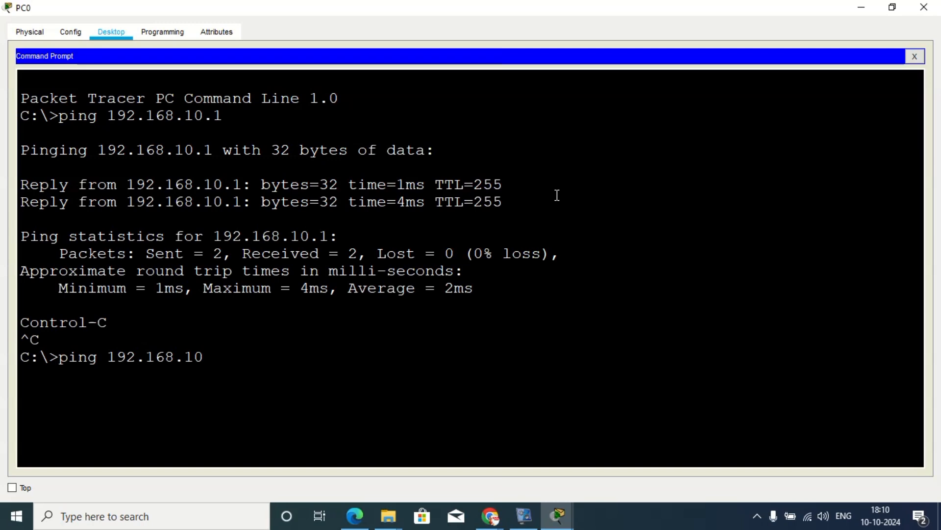
text(0.0.0.1)
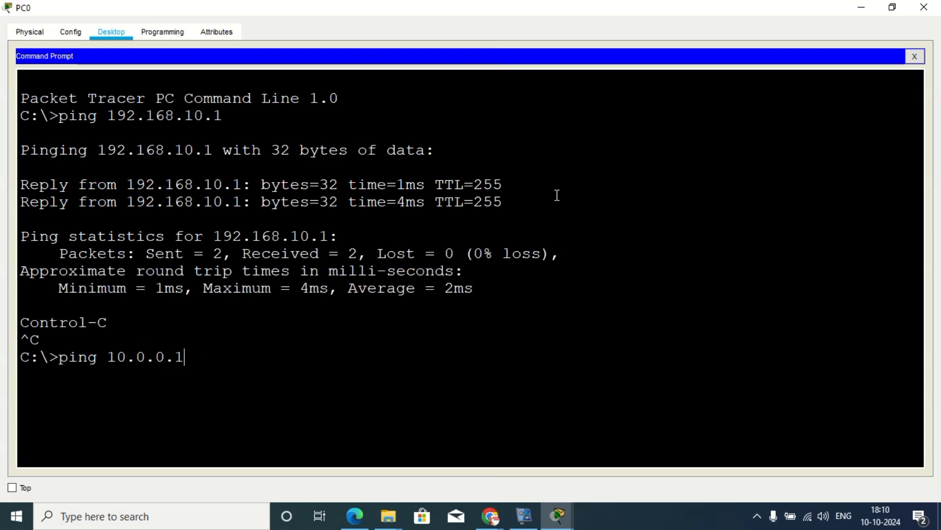
key(Return)
key(ctrl+c)
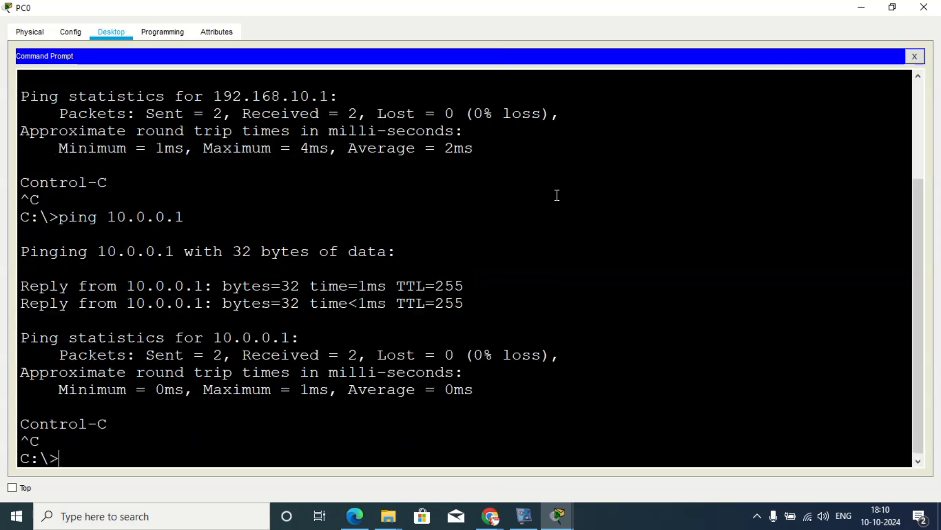
Ping Router1's serial interface at 10.0.0.2 from PC0, stopping the ping early.
key(Up)
key(BackSpace)
text(2)
key(Return)
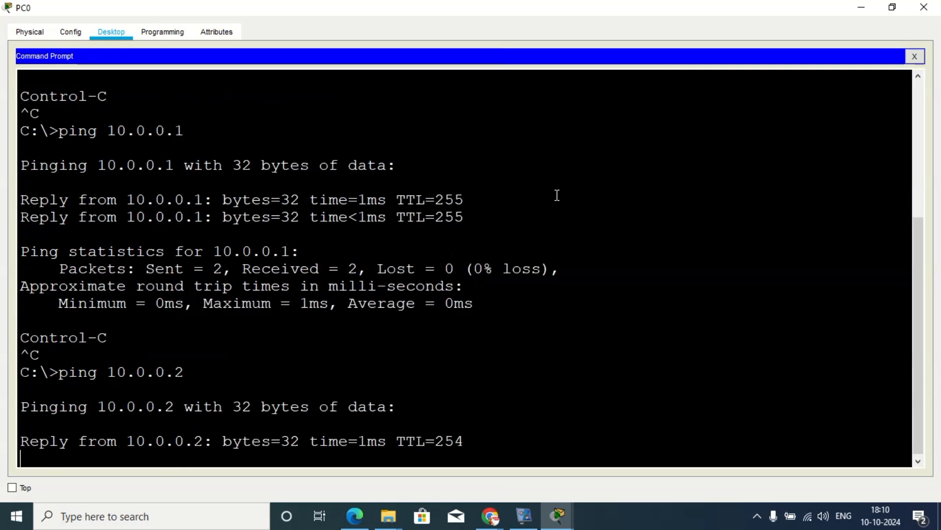
key(ctrl+c)
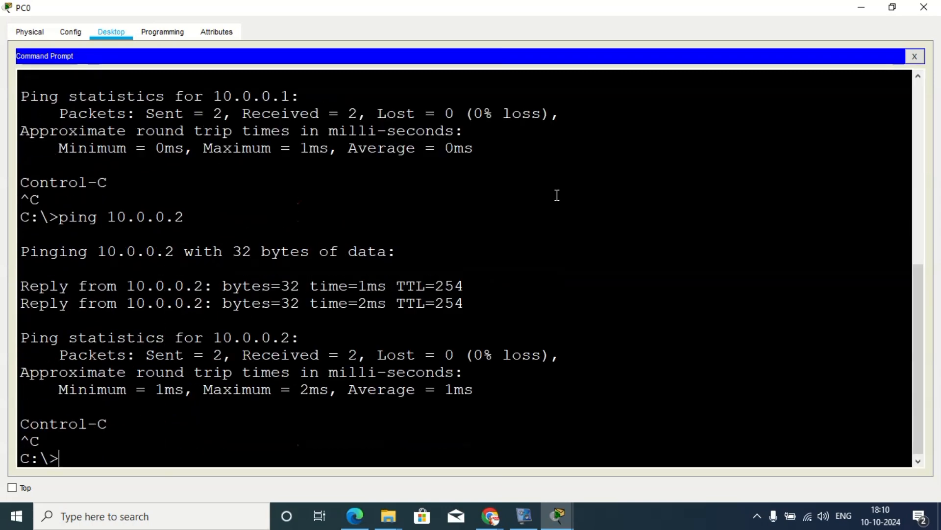
Ping Router1's LAN gateway at 192.168.11.1 from PC0, stopping the ping early.
key(Up)
key(BackSpace)
key(BackSpace)
key(BackSpace)
key(BackSpace)
key(BackSpace)
key(BackSpace)
key(BackSpace)
key(BackSpace)
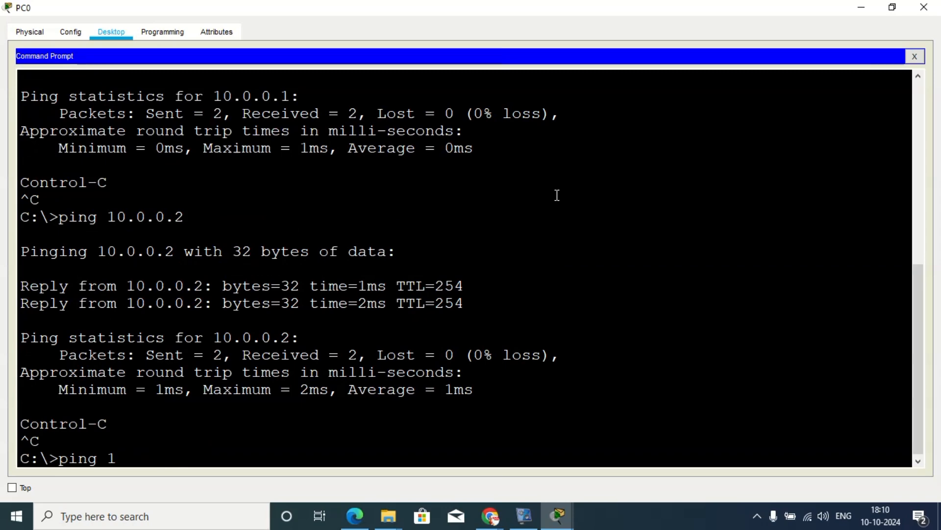
text(192.169)
key(BackSpace)
text(8.11.1)
key(Return)
key(ctrl+c)
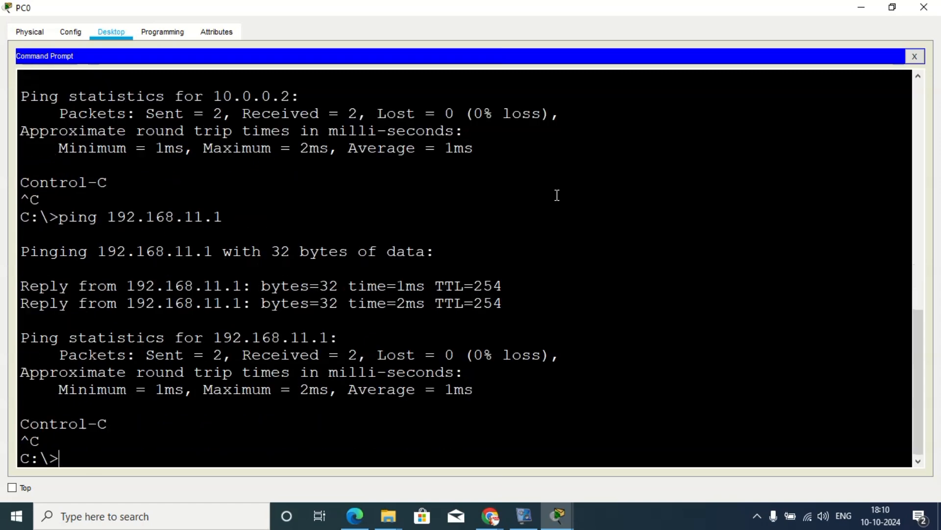
Ping the remote host 192.168.11.2 from PC0 to test connectivity across both routers.
key(Up)
key(BackSpace)
text(2.168.11.2)
key(Return)
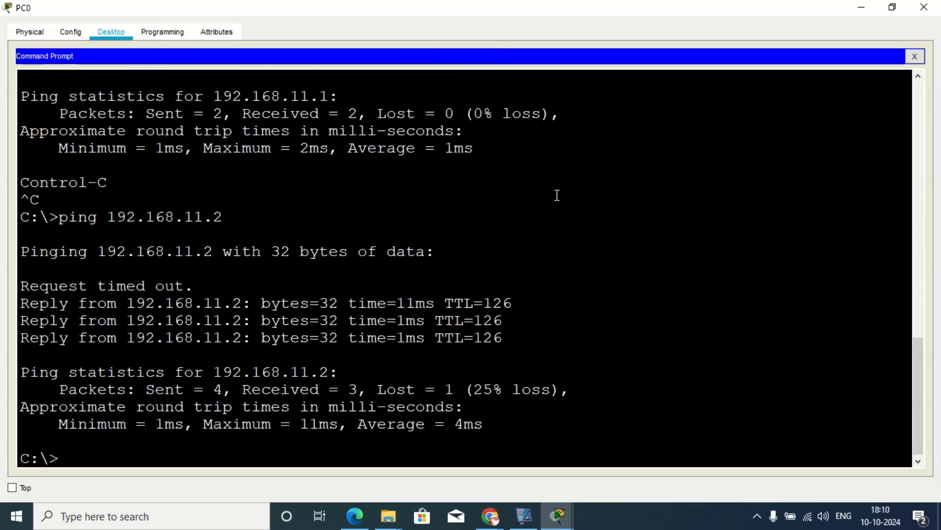
Repeat the ping to 192.168.11.2 from PC0 and close PC0's window.
key(Up)
key(Return)
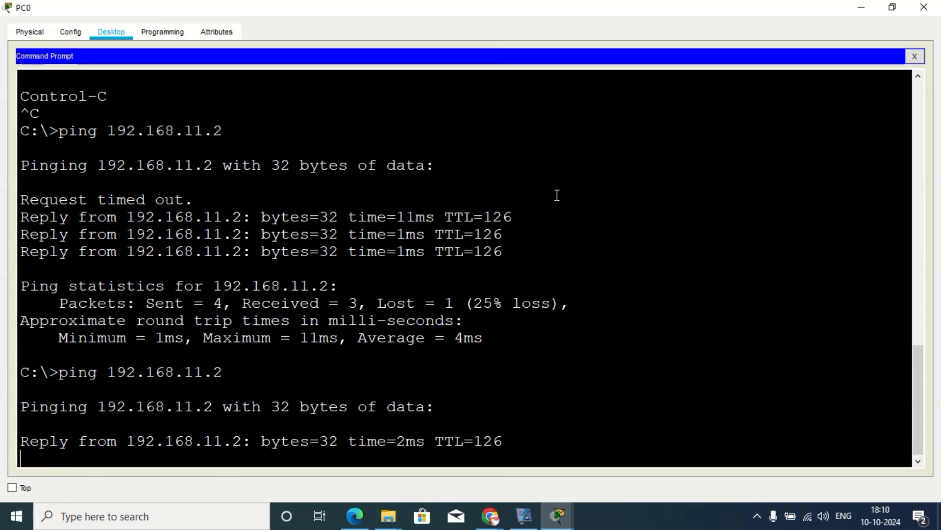
click(924, 7)
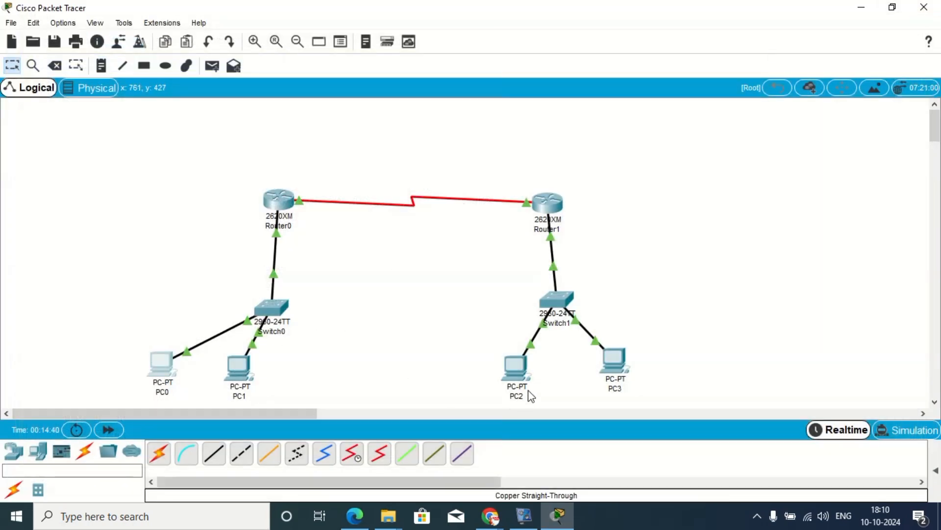